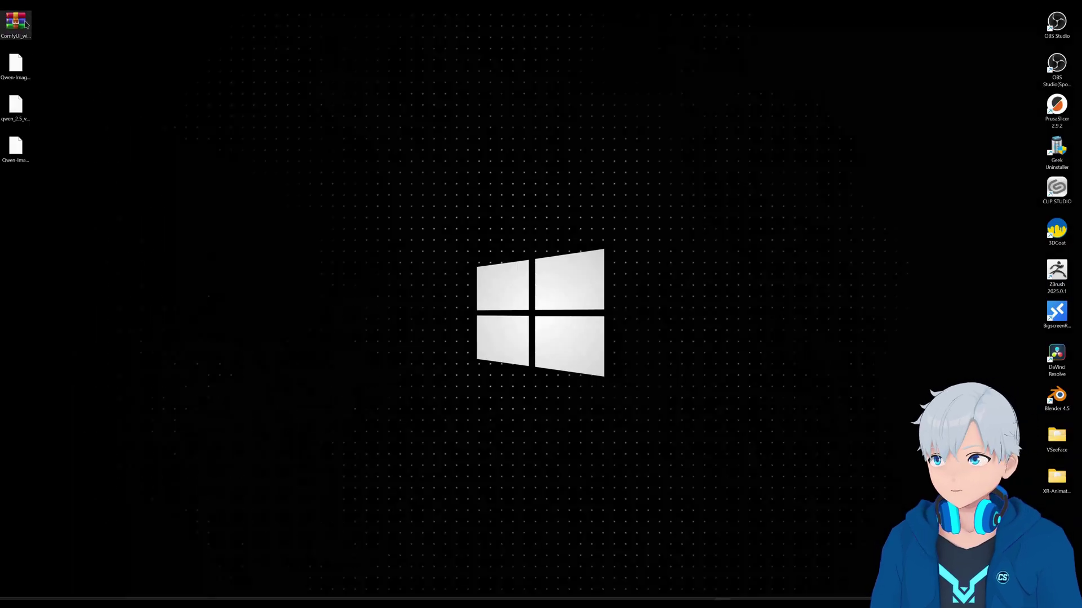
Open the downloaded ComfyUI_windows_portable_nvidia.7z archive from the desktop.
{"action": "left_click", "coordinate": [25, 24]}
{"action": "left_click", "coordinate": [110, 56]}
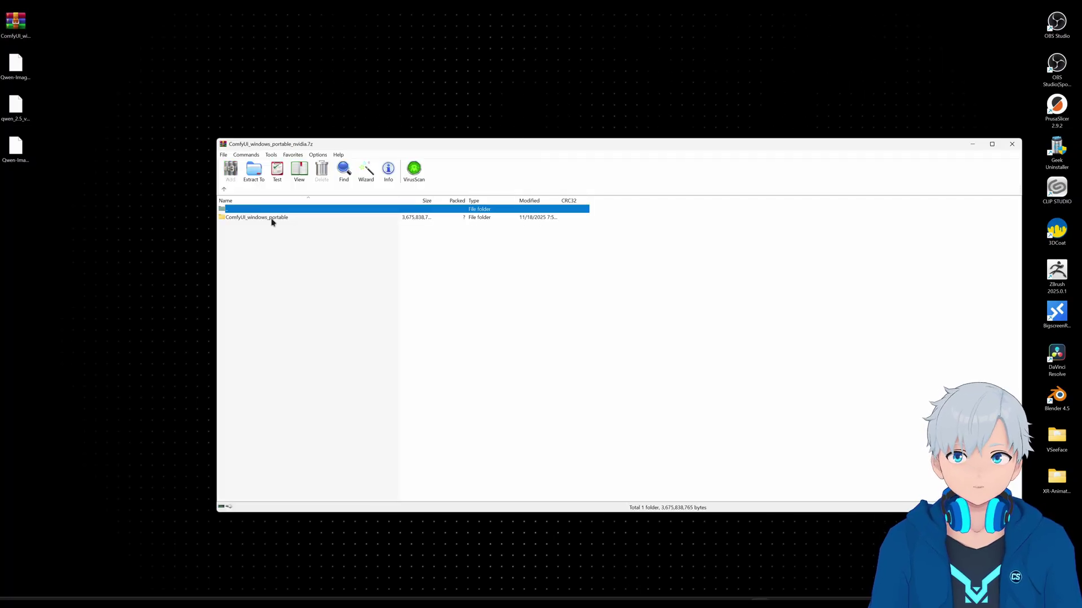
Drag ComfyUI_windows_portable out of WinRAR onto the desktop to extract it.
{"action": "left_click_drag", "start_coordinate": [273, 219], "coordinate": [34, 210]}
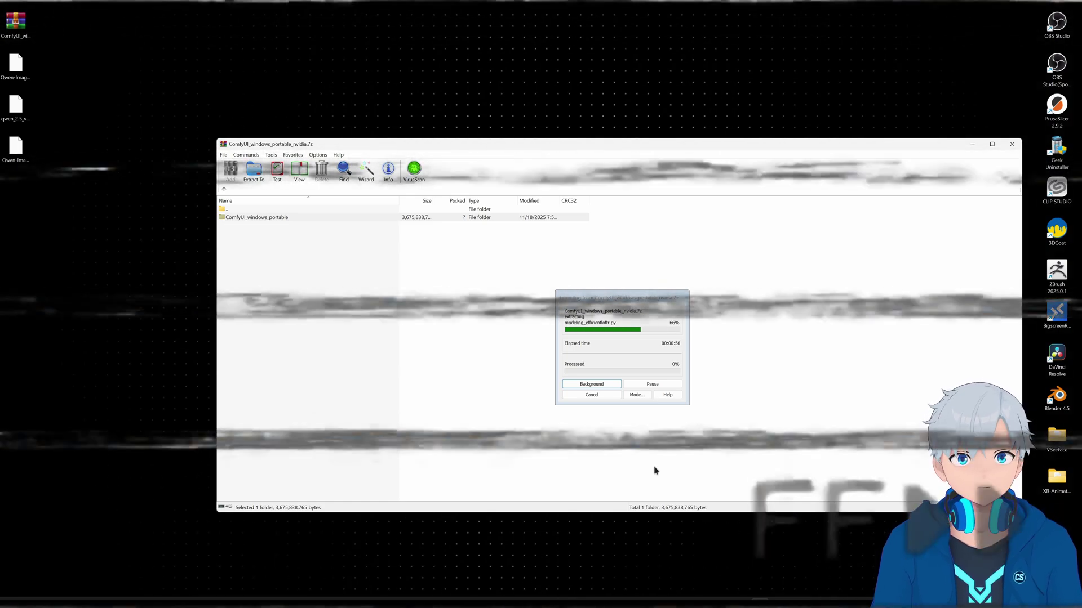
Close WinRAR and open the extracted ComfyUI_windows_portable folder.
{"action": "left_click", "coordinate": [1010, 145]}
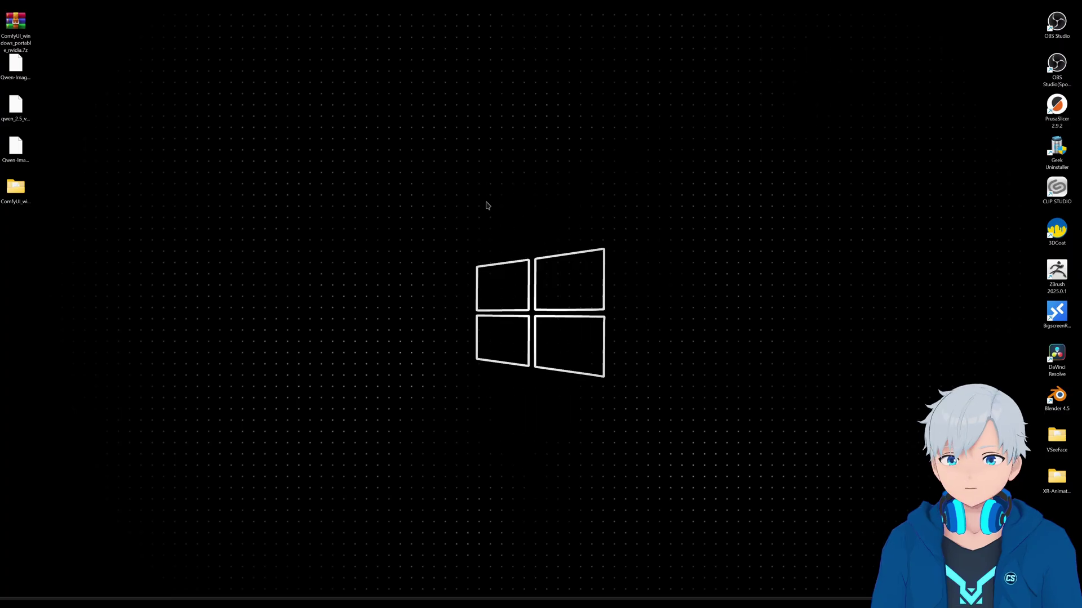
{"action": "left_click", "coordinate": [11, 195]}
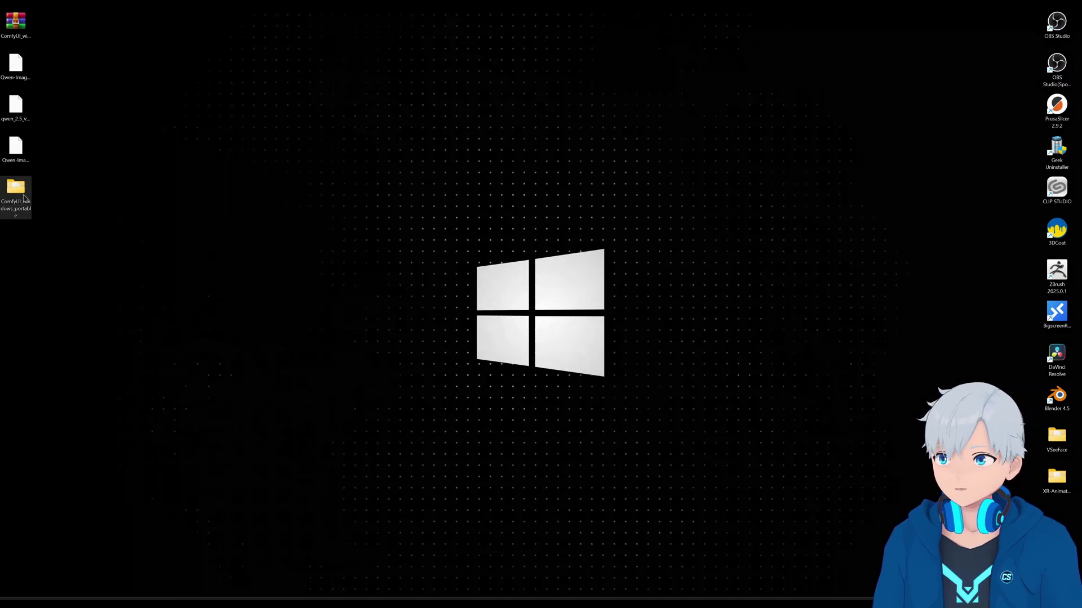
{"action": "double_click", "coordinate": [17, 192]}
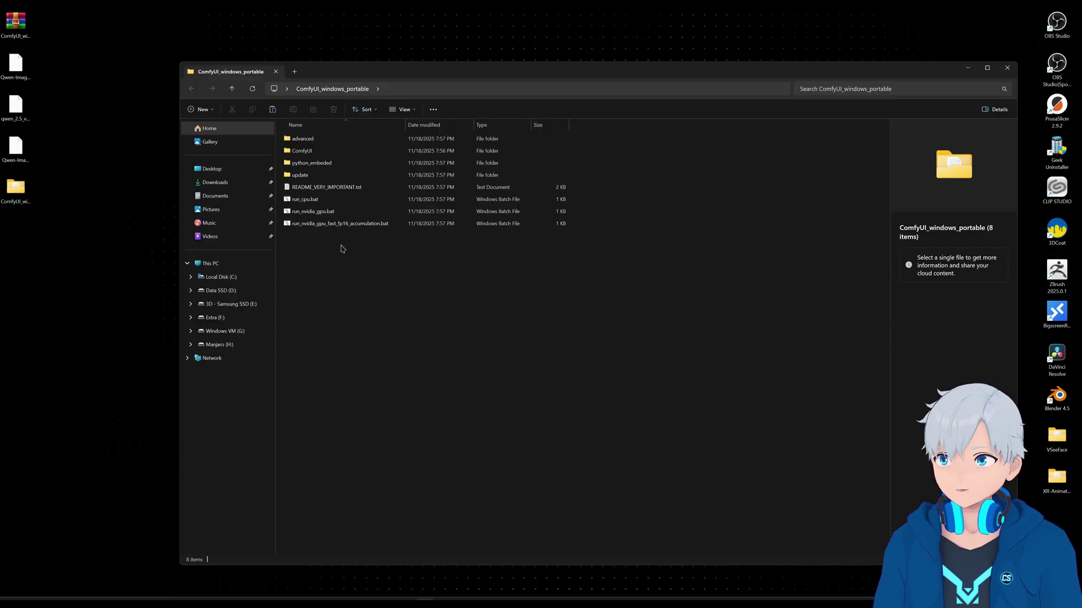
Look over the run_nvidia_gpu.bat and run_cpu.bat launch scripts in the folder.
{"action": "left_click", "coordinate": [346, 215]}
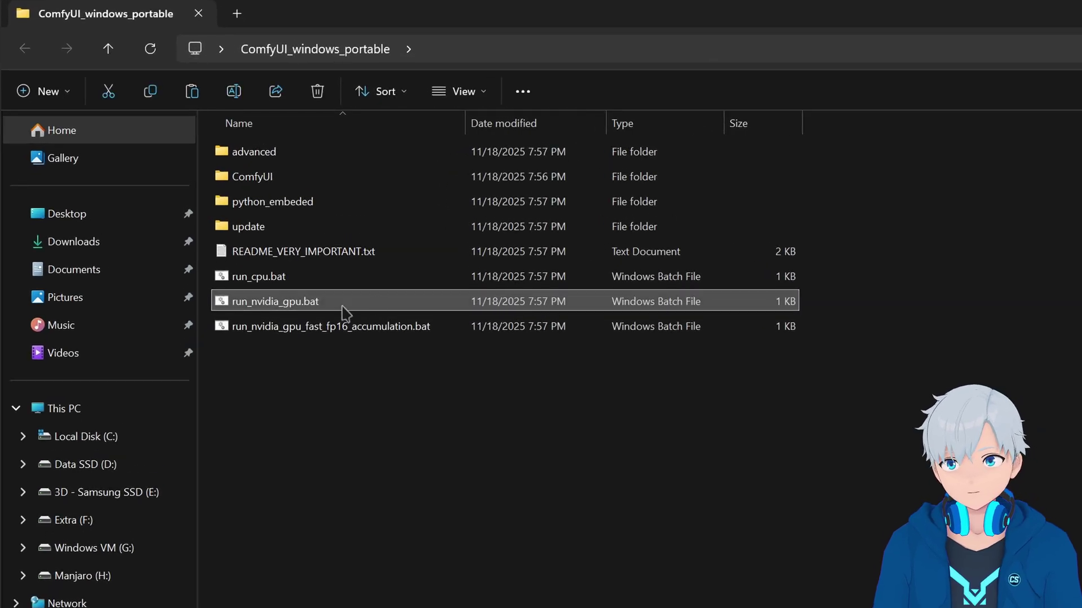
{"action": "left_click", "coordinate": [365, 284], "text": "ctrl"}
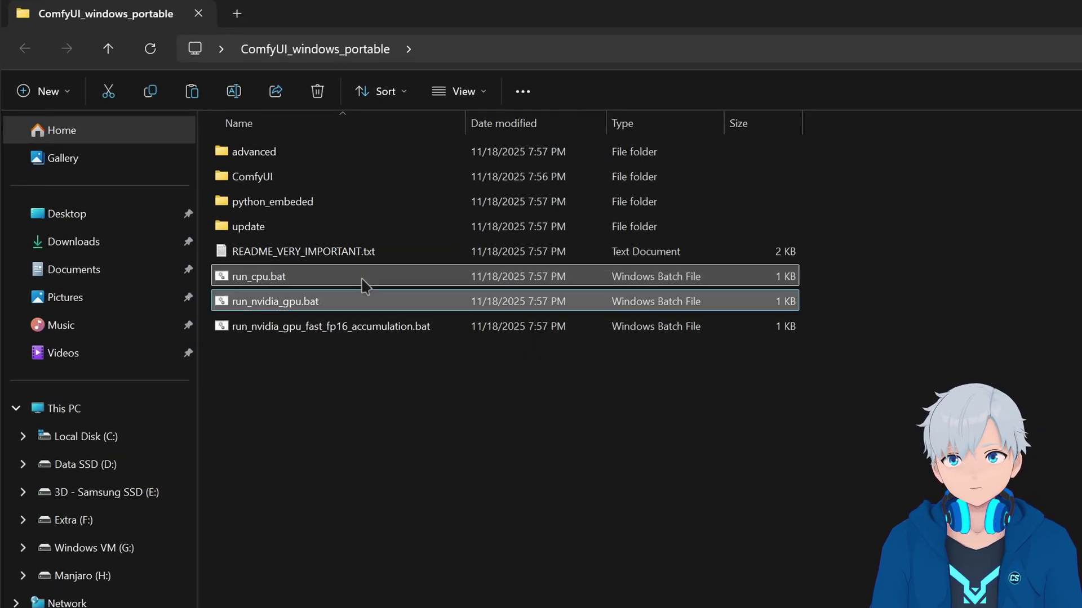
{"action": "left_click", "coordinate": [392, 280]}
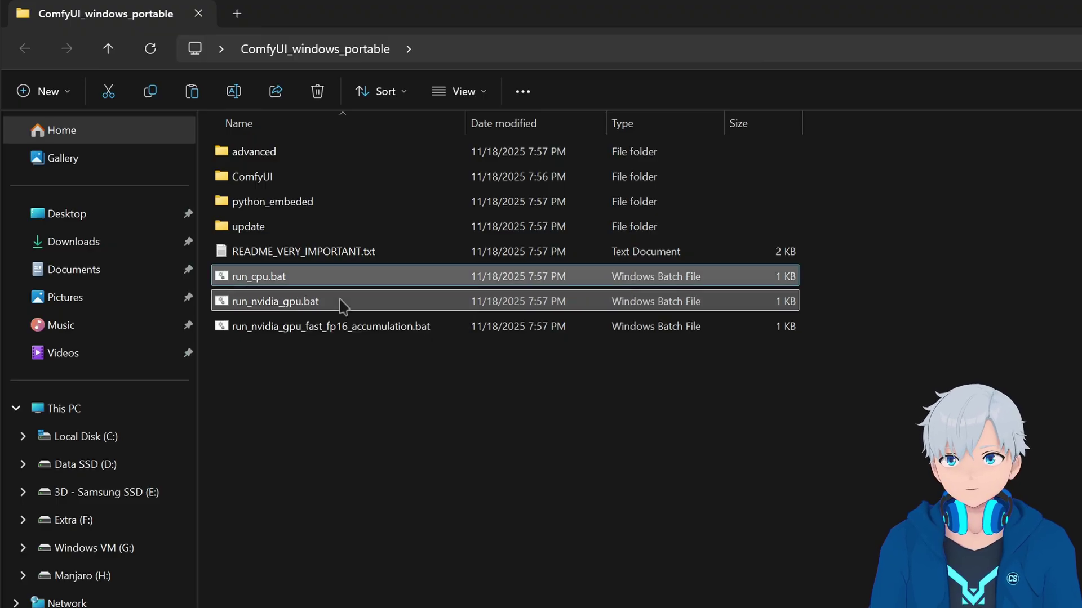
{"action": "left_click", "coordinate": [417, 303]}
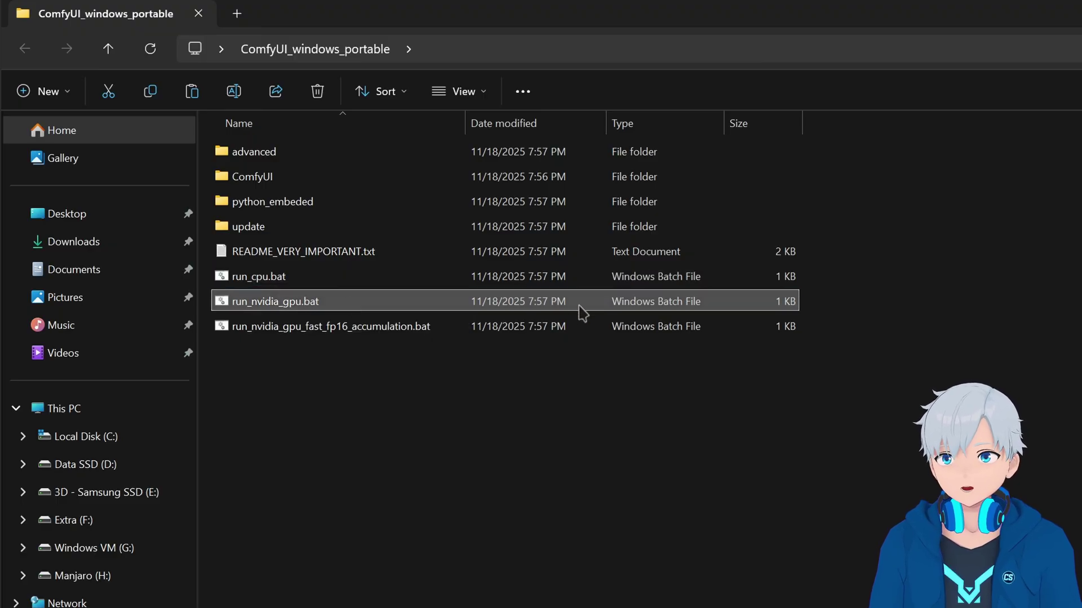
Start ComfyUI with run_nvidia_gpu.bat, then close its browser tab and console window.
{"action": "double_click", "coordinate": [366, 303]}
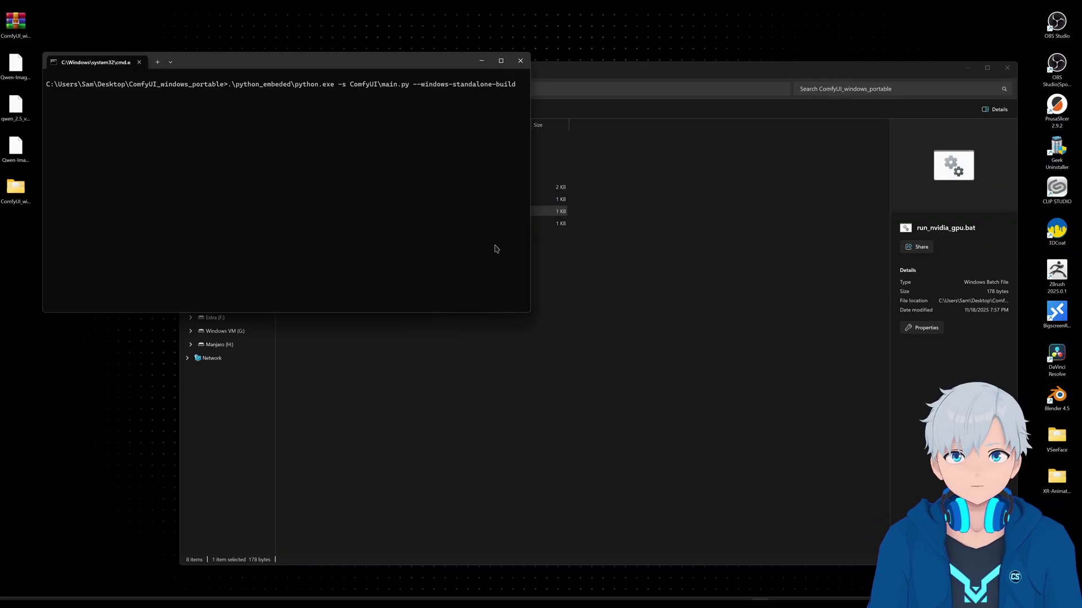
{"action": "left_click_drag", "start_coordinate": [376, 63], "coordinate": [681, 216]}
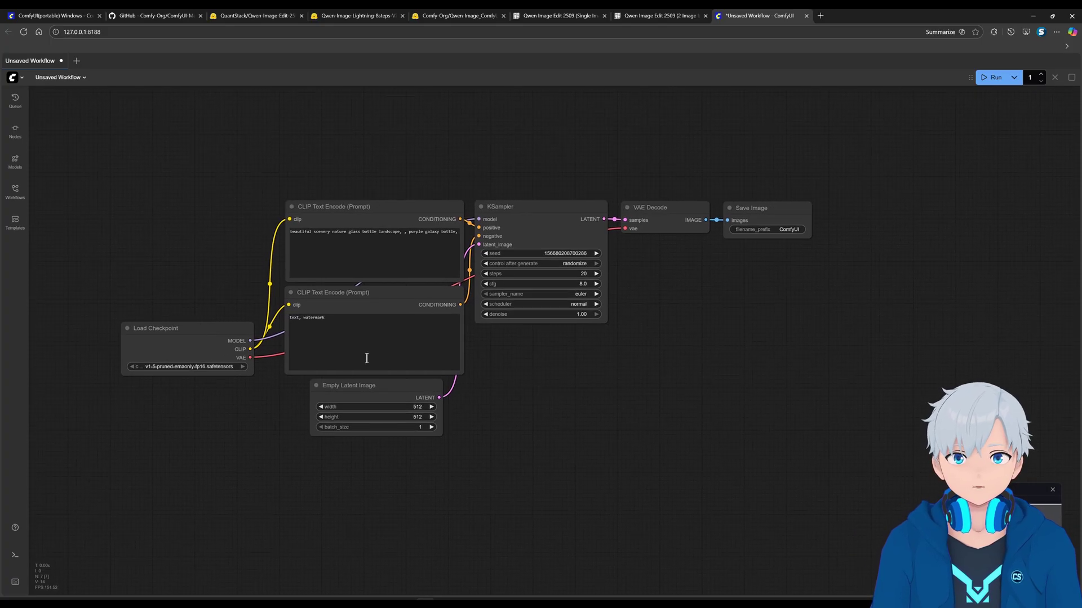
{"action": "left_click", "coordinate": [806, 16]}
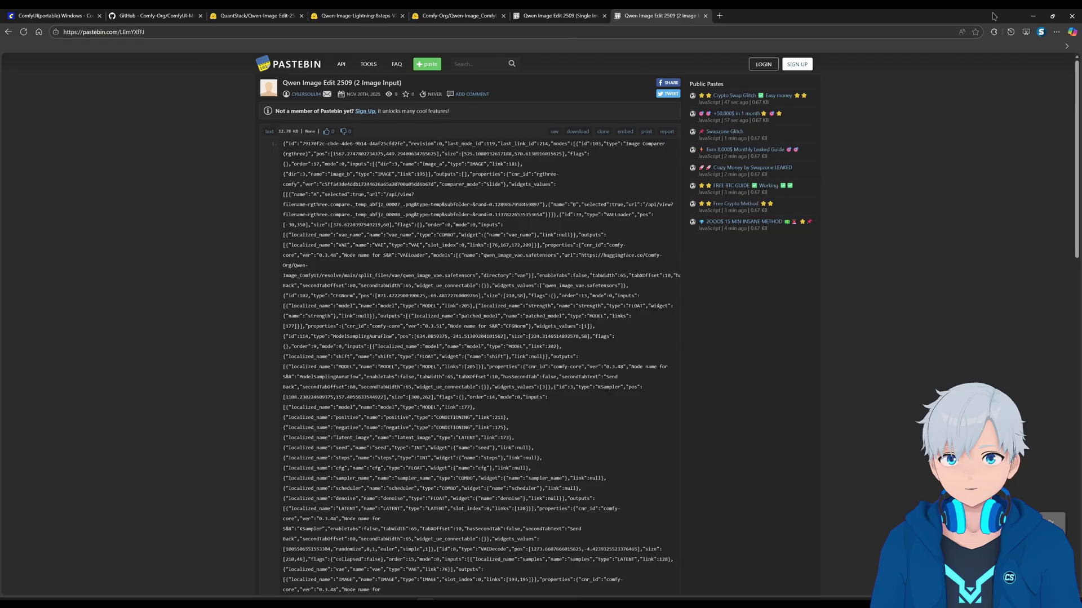
{"action": "left_click", "coordinate": [1033, 16]}
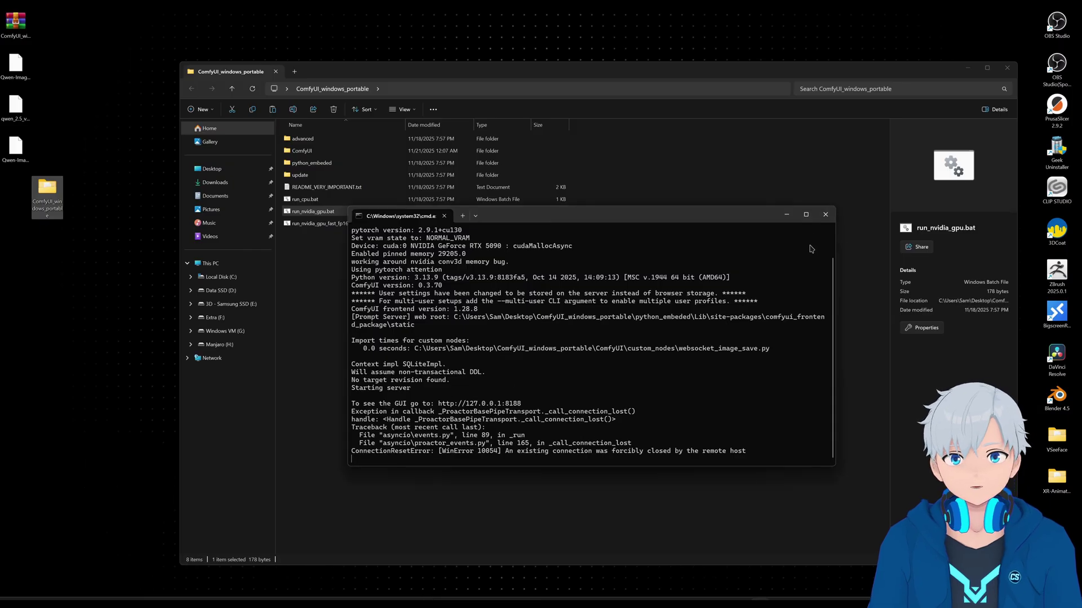
{"action": "left_click", "coordinate": [826, 215]}
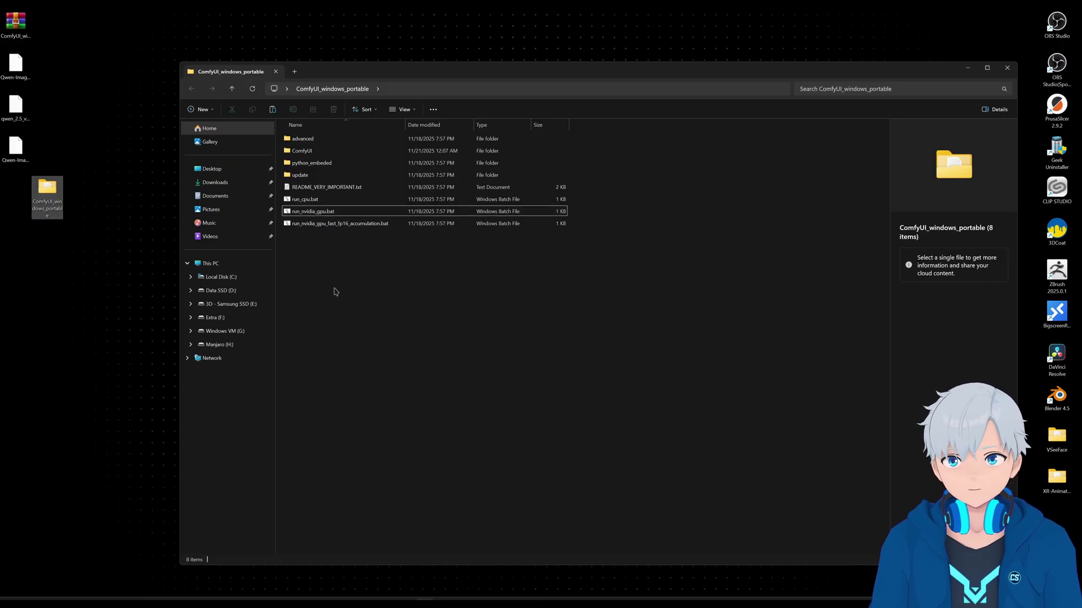
Scroll the ComfyUI-Manager README to Installation[method2] and open the git-scm link in a new tab.
{"action": "left_click", "coordinate": [482, 593]}
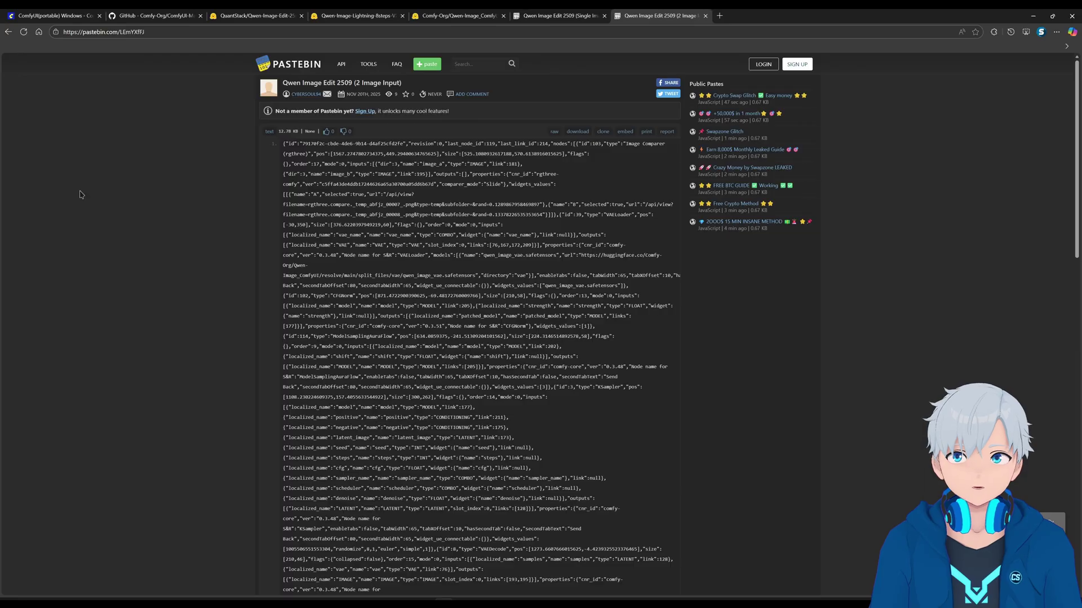
{"action": "left_click", "coordinate": [138, 16]}
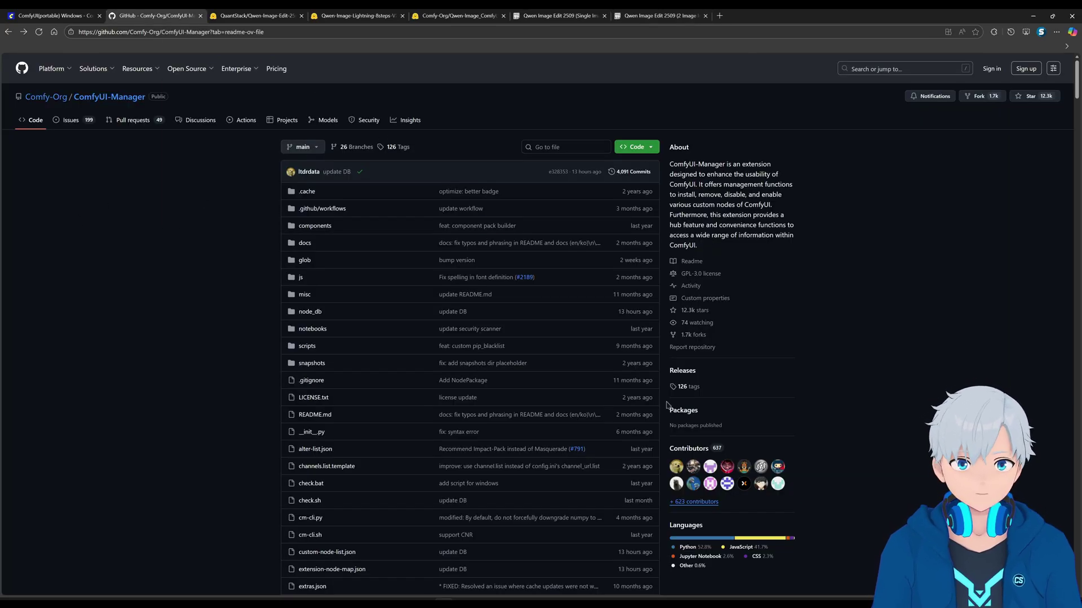
{"action": "scroll", "coordinate": [158, 333], "scroll_direction": "down", "scroll_amount": 5}
{"action": "scroll", "coordinate": [158, 333], "scroll_direction": "down", "scroll_amount": 7}
{"action": "scroll", "coordinate": [158, 333], "scroll_direction": "down", "scroll_amount": 5}
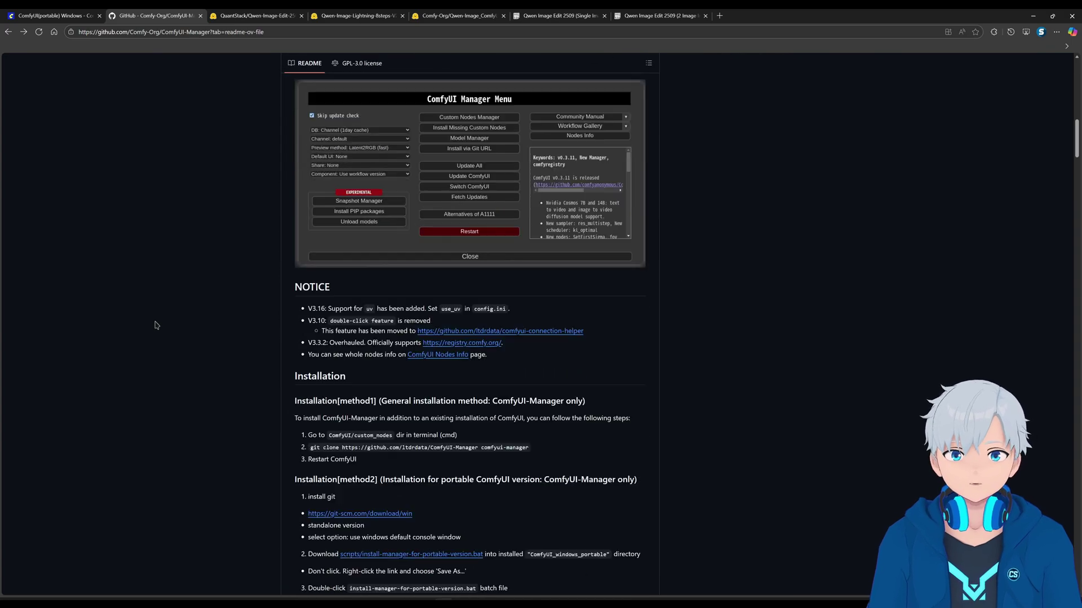
{"action": "scroll", "coordinate": [179, 177], "scroll_direction": "down", "scroll_amount": 2}
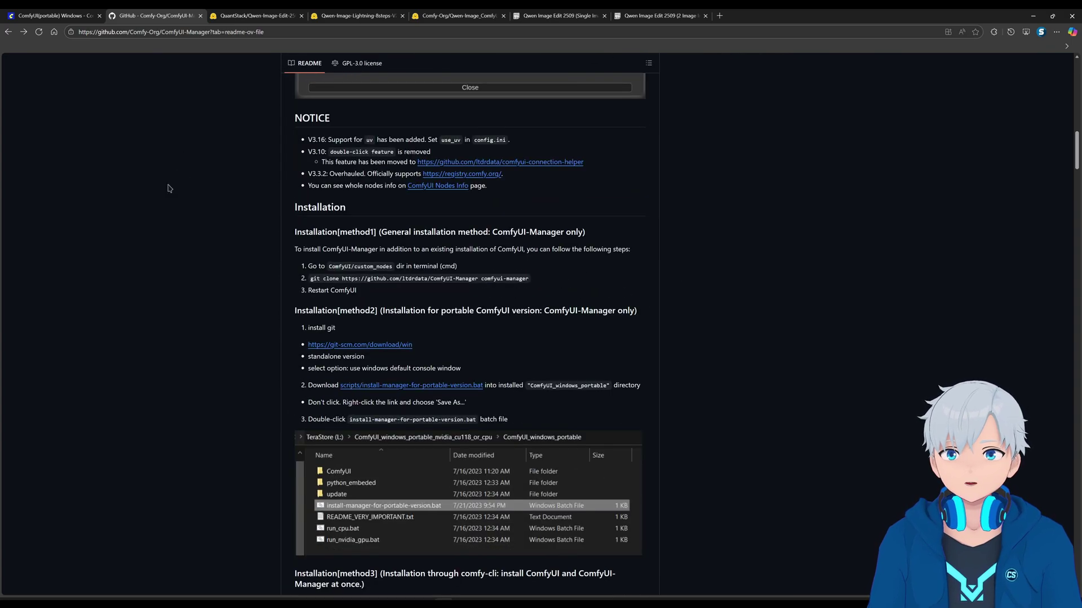
{"action": "scroll", "coordinate": [248, 249], "scroll_direction": "down", "scroll_amount": 1}
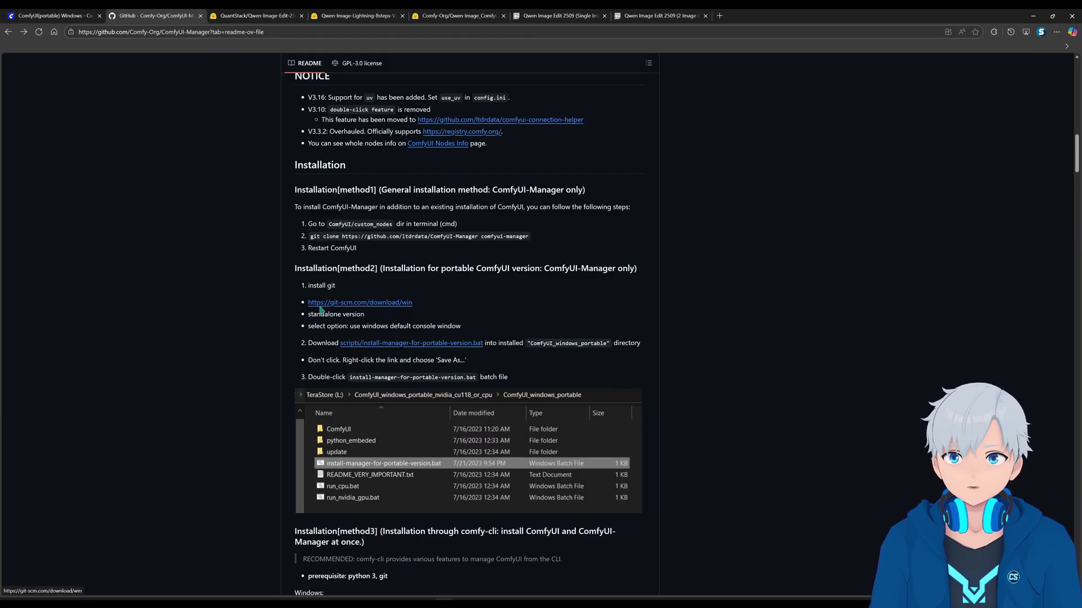
{"action": "right_click", "coordinate": [387, 303]}
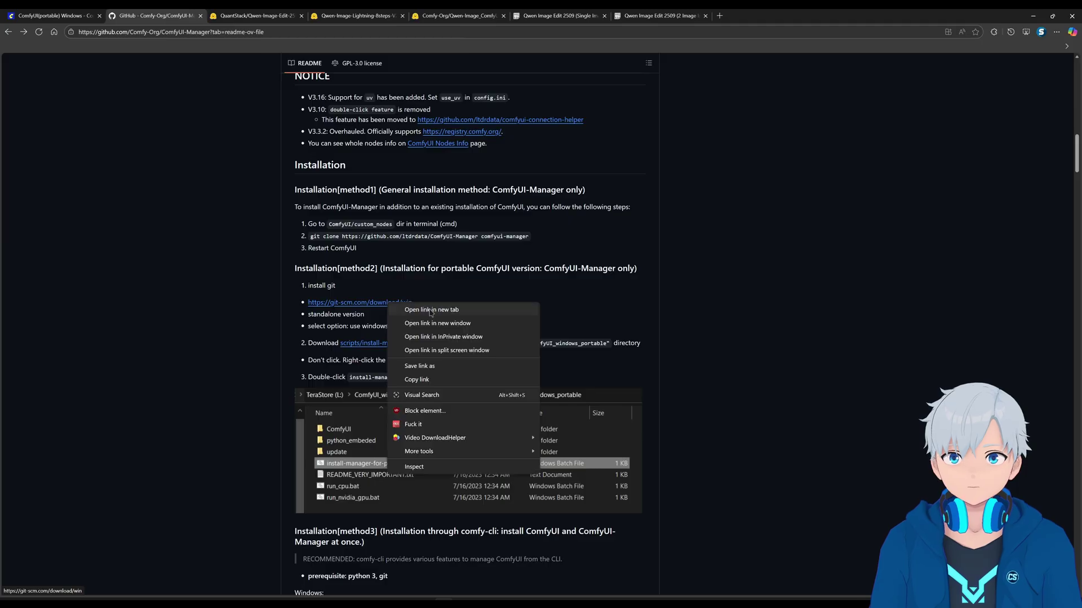
{"action": "left_click", "coordinate": [431, 310]}
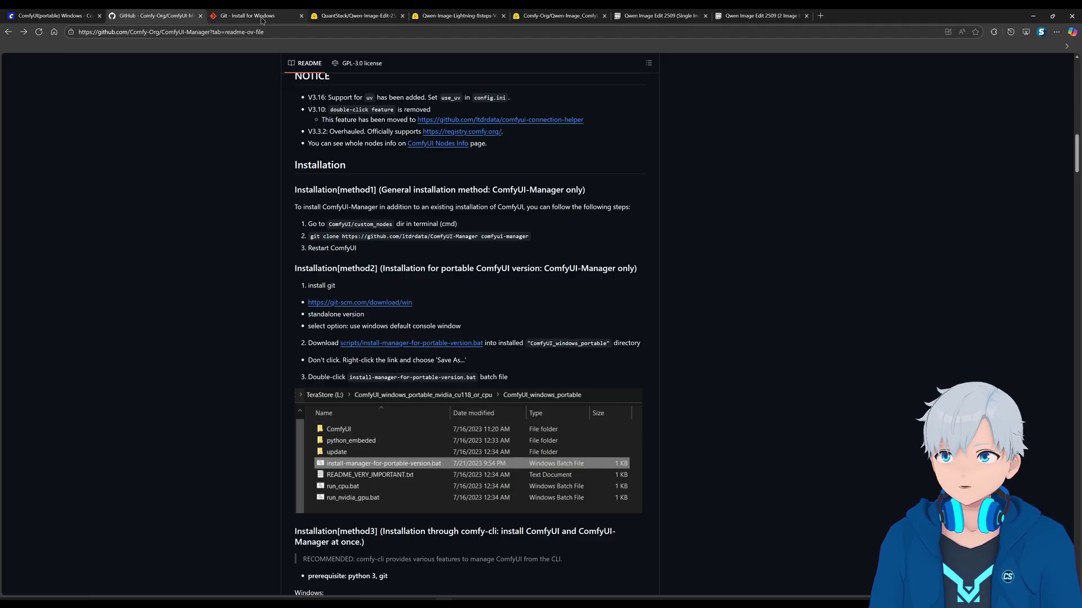
Download the 64-bit Git for Windows setup and run it.
{"action": "left_click", "coordinate": [264, 20]}
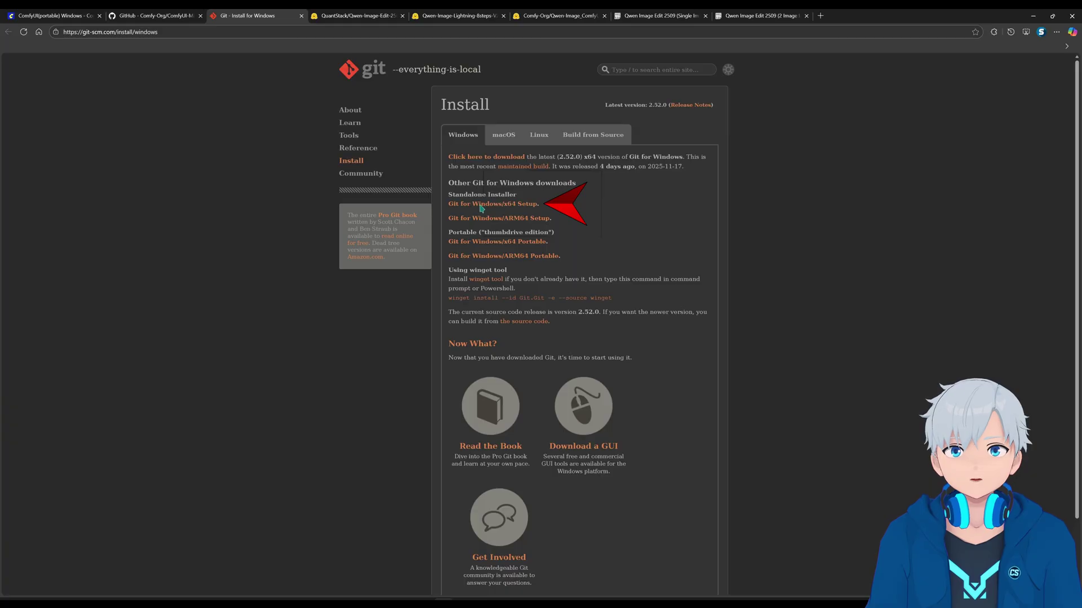
{"action": "left_click", "coordinate": [522, 210]}
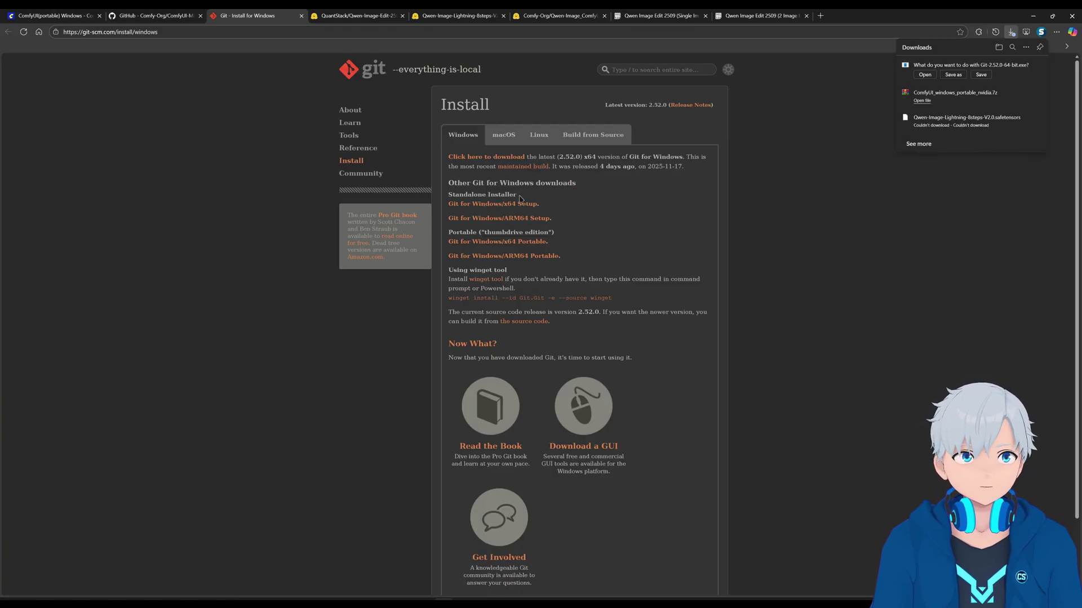
{"action": "left_click", "coordinate": [925, 75]}
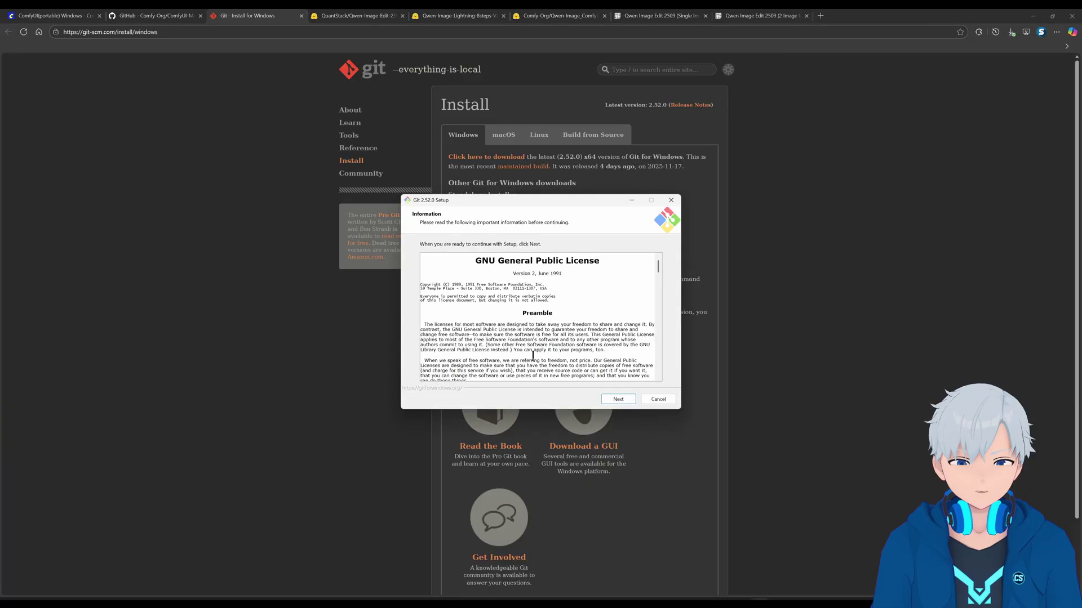
Keep the existing C:\Program Files\Git folder and accept every default installer option.
{"action": "left_click", "coordinate": [618, 399]}
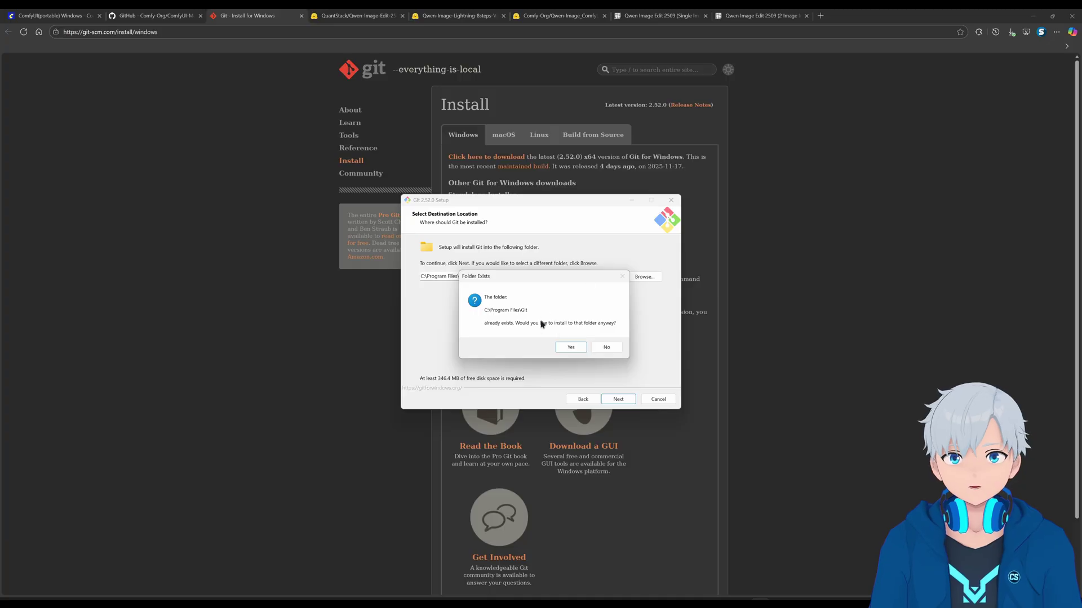
{"action": "left_click", "coordinate": [571, 347]}
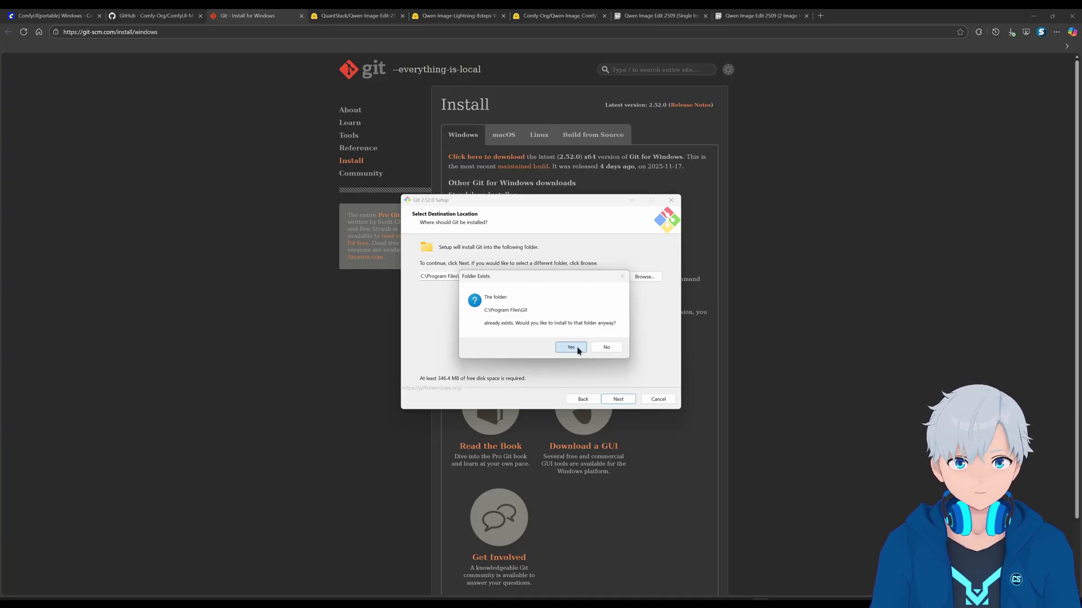
{"action": "left_click", "coordinate": [625, 401]}
{"action": "left_click", "coordinate": [626, 402]}
{"action": "left_click", "coordinate": [625, 401]}
{"action": "left_click", "coordinate": [625, 401]}
{"action": "left_click", "coordinate": [625, 401]}
{"action": "left_click", "coordinate": [626, 402]}
{"action": "left_click", "coordinate": [625, 402]}
{"action": "left_click", "coordinate": [625, 401]}
{"action": "left_click", "coordinate": [625, 402]}
{"action": "left_click", "coordinate": [626, 401]}
{"action": "left_click", "coordinate": [626, 401]}
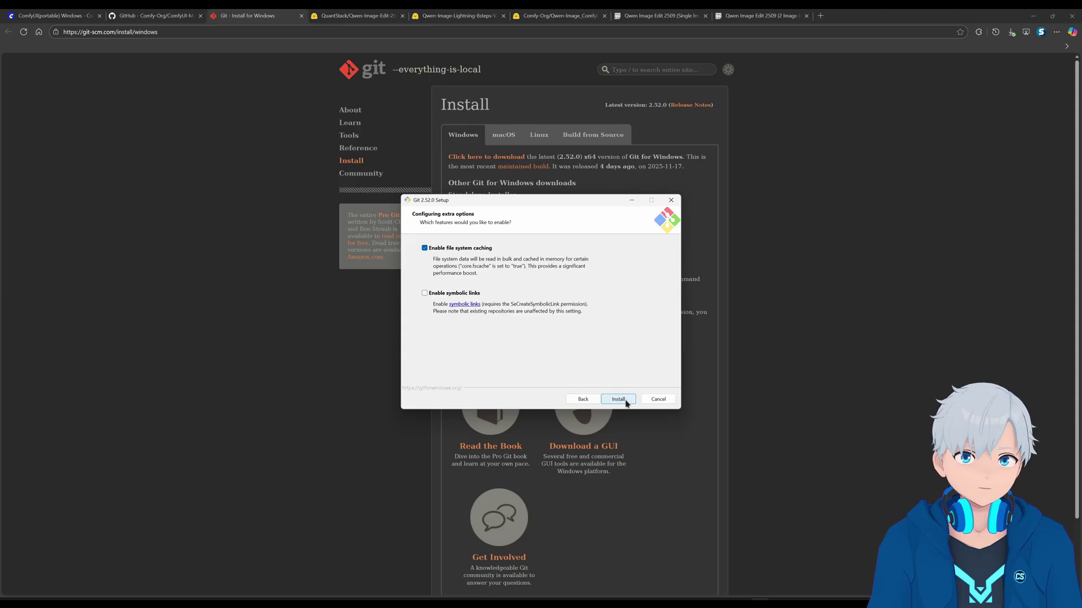
Install Git 2.52.0, skip the release notes, and finish setup.
{"action": "left_click", "coordinate": [618, 399]}
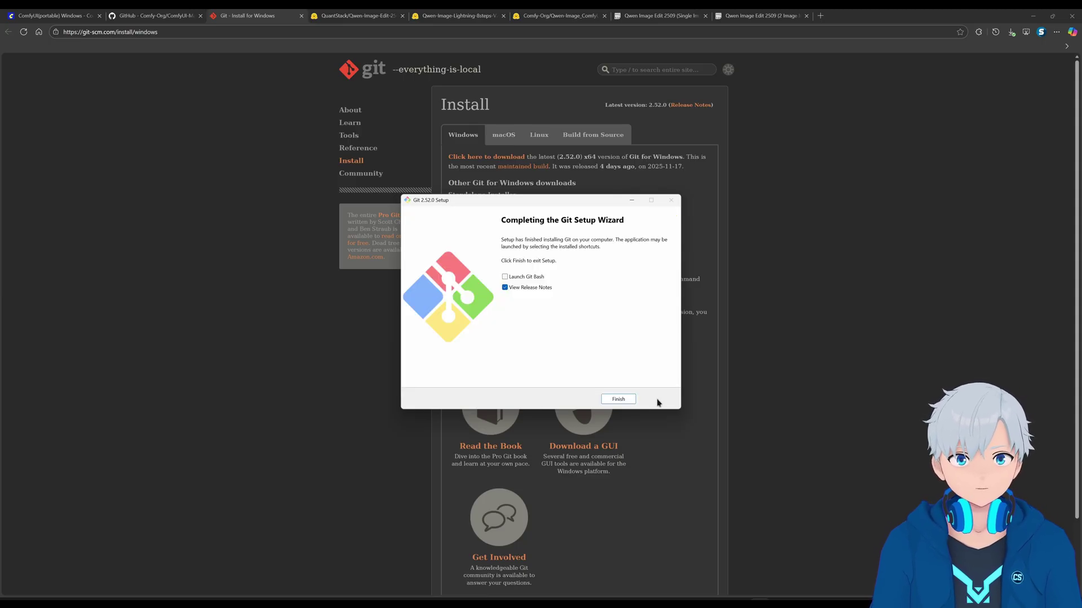
{"action": "left_click", "coordinate": [511, 289]}
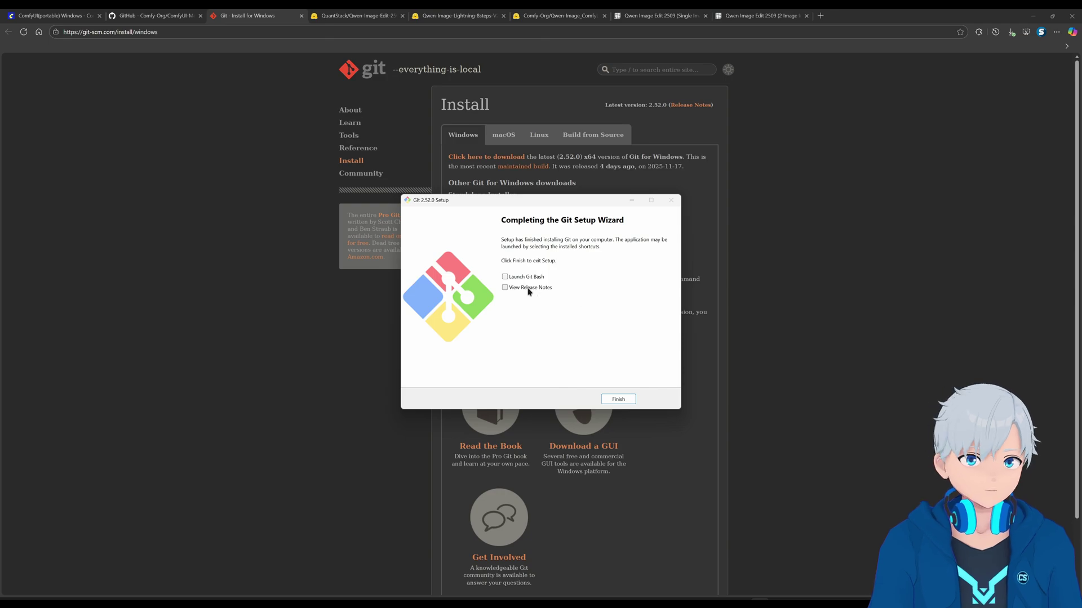
{"action": "left_click", "coordinate": [618, 399]}
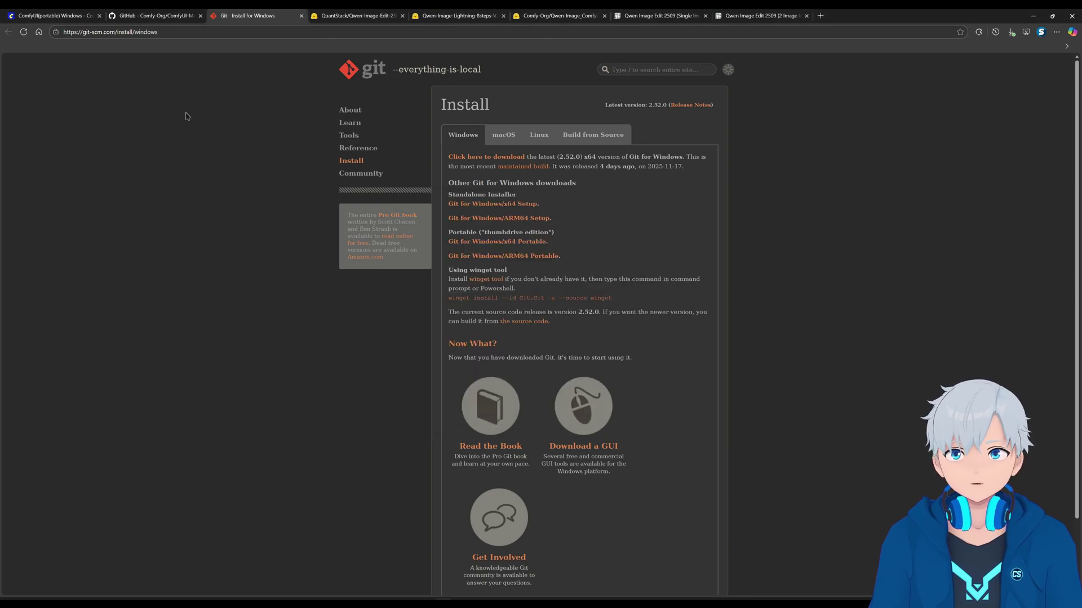
Close the git download tab and scroll the README to the install-manager script link.
{"action": "left_click", "coordinate": [301, 16]}
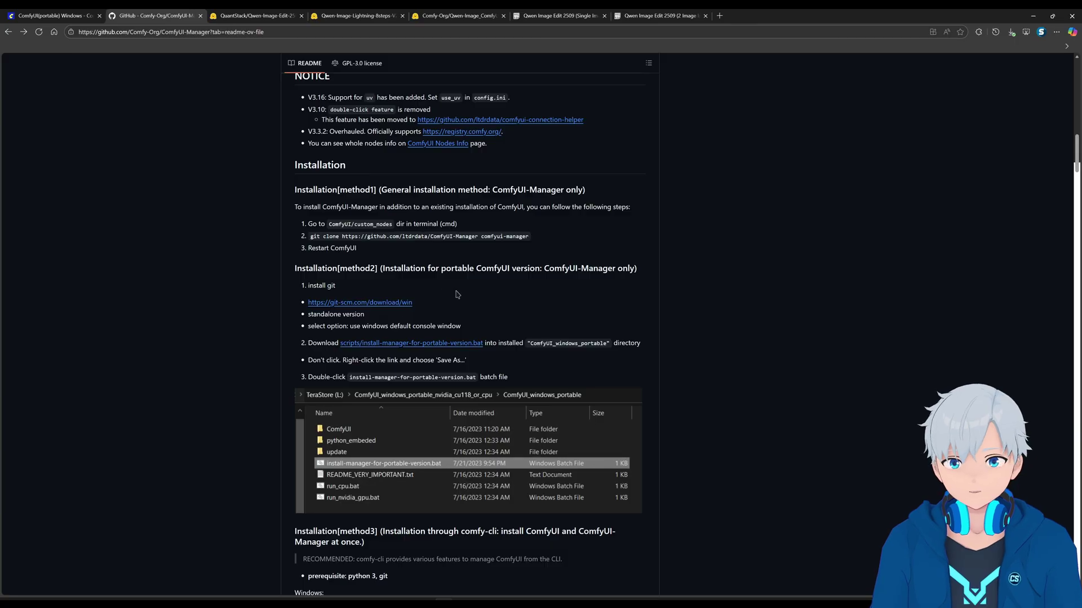
{"action": "scroll", "coordinate": [202, 284], "scroll_direction": "down", "scroll_amount": 1}
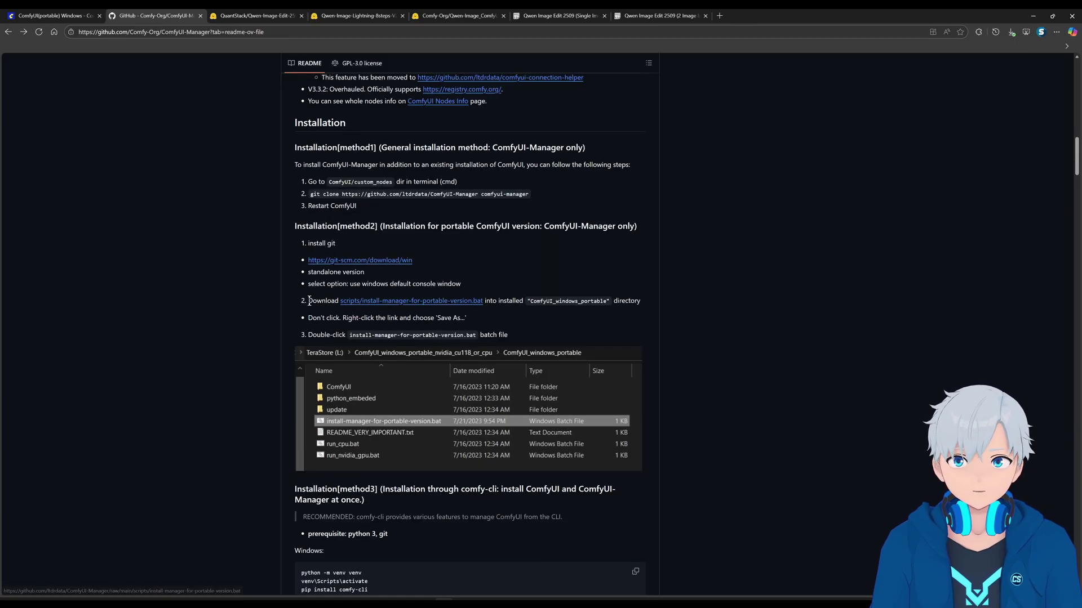
{"action": "left_click_drag", "start_coordinate": [299, 304], "coordinate": [357, 303]}
{"action": "left_click", "coordinate": [543, 291]}
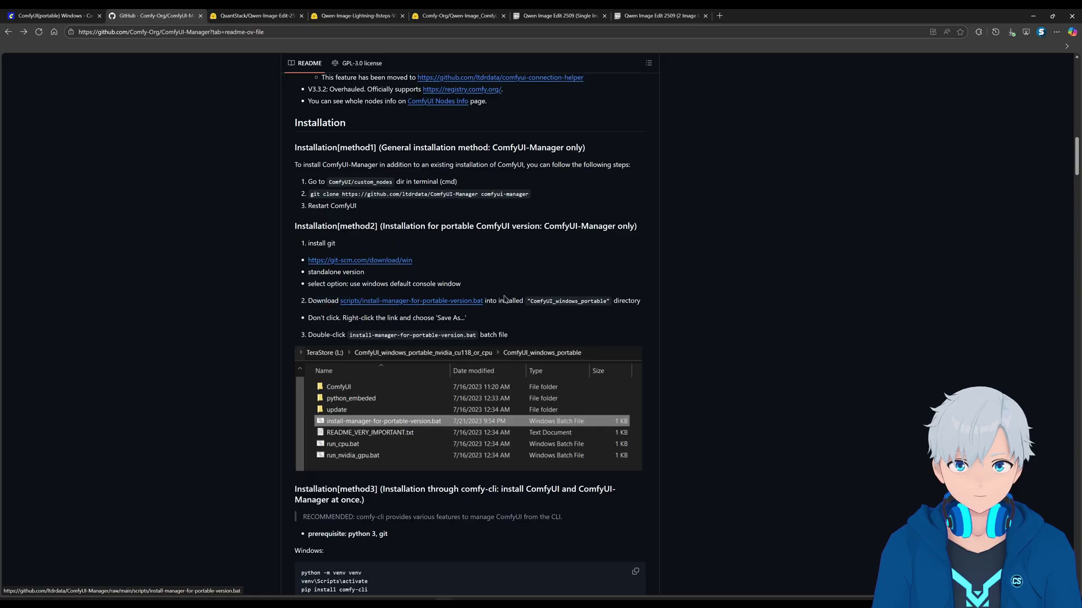
Save install-manager-for-portable-version.bat into the ComfyUI_windows_portable folder.
{"action": "right_click", "coordinate": [432, 306]}
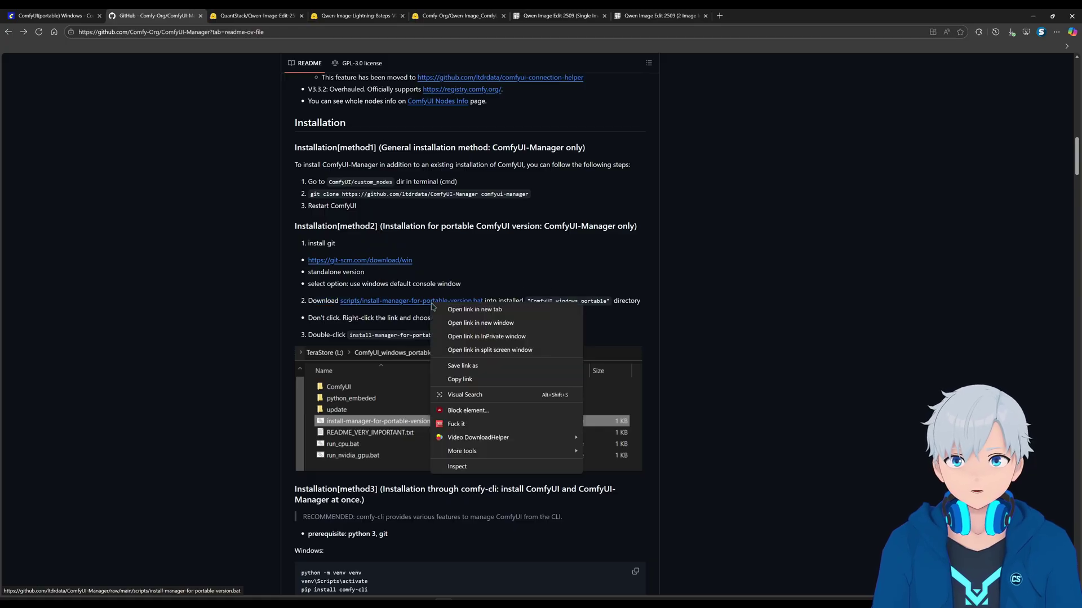
{"action": "left_click", "coordinate": [514, 371]}
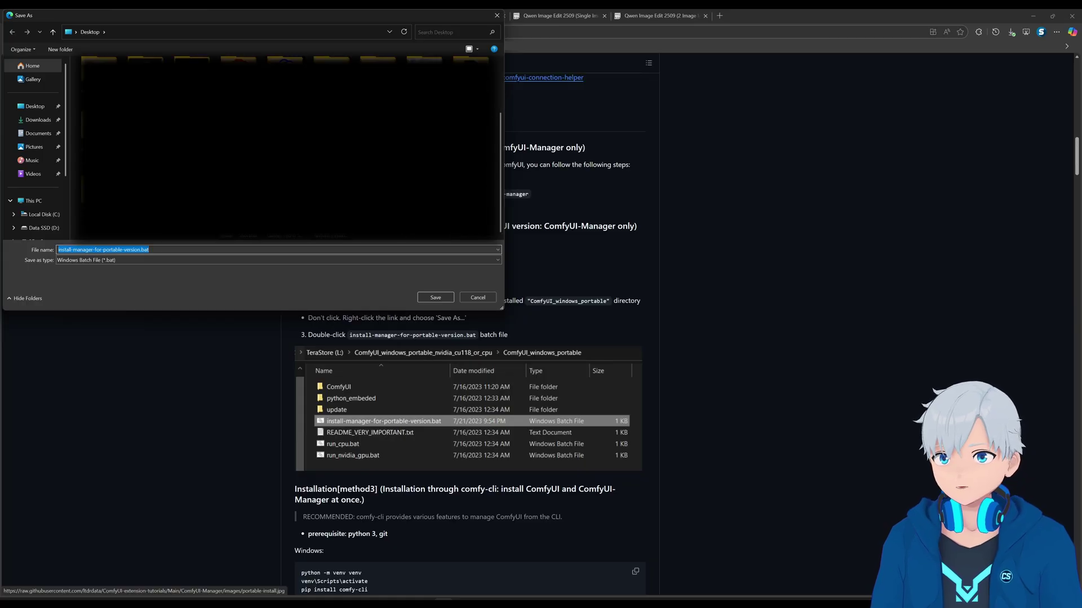
{"action": "double_click", "coordinate": [204, 176]}
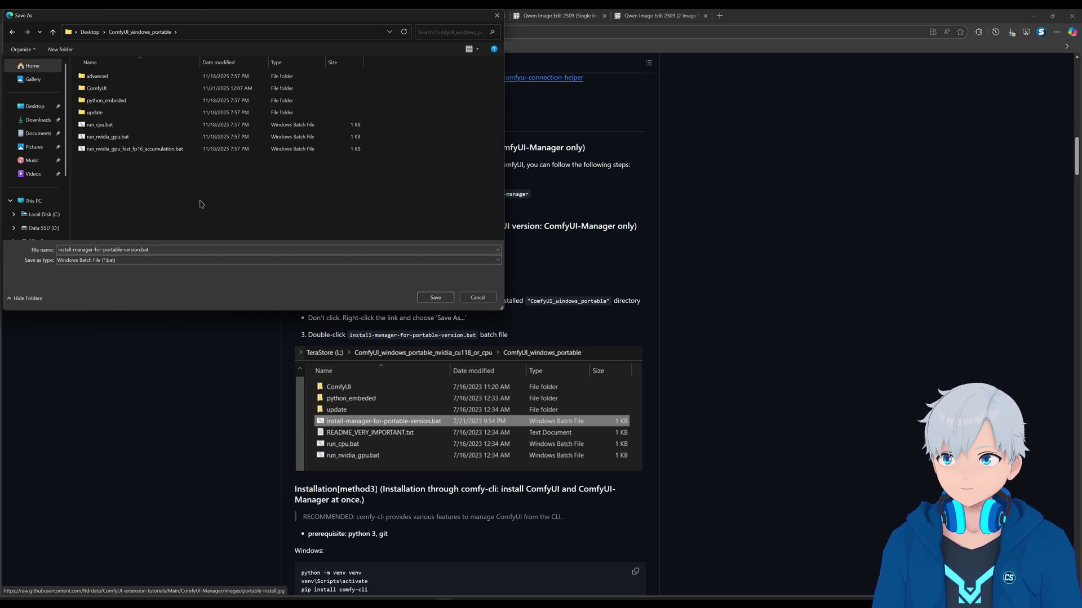
{"action": "left_click", "coordinate": [422, 296]}
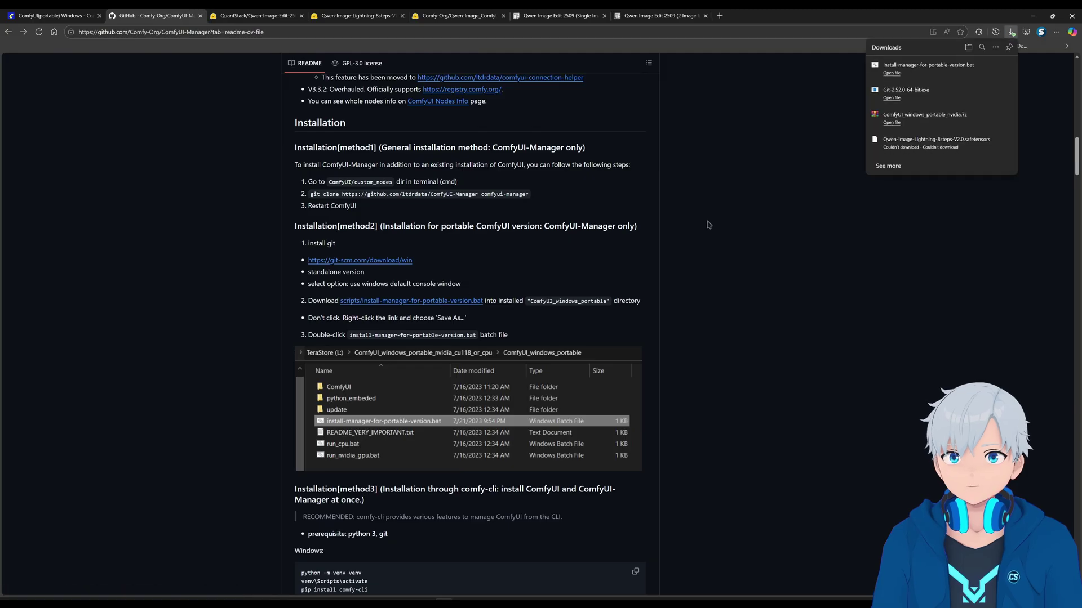
Run install-manager-for-portable-version.bat from the portable folder, allowing the unsigned script.
{"action": "left_click", "coordinate": [1032, 16]}
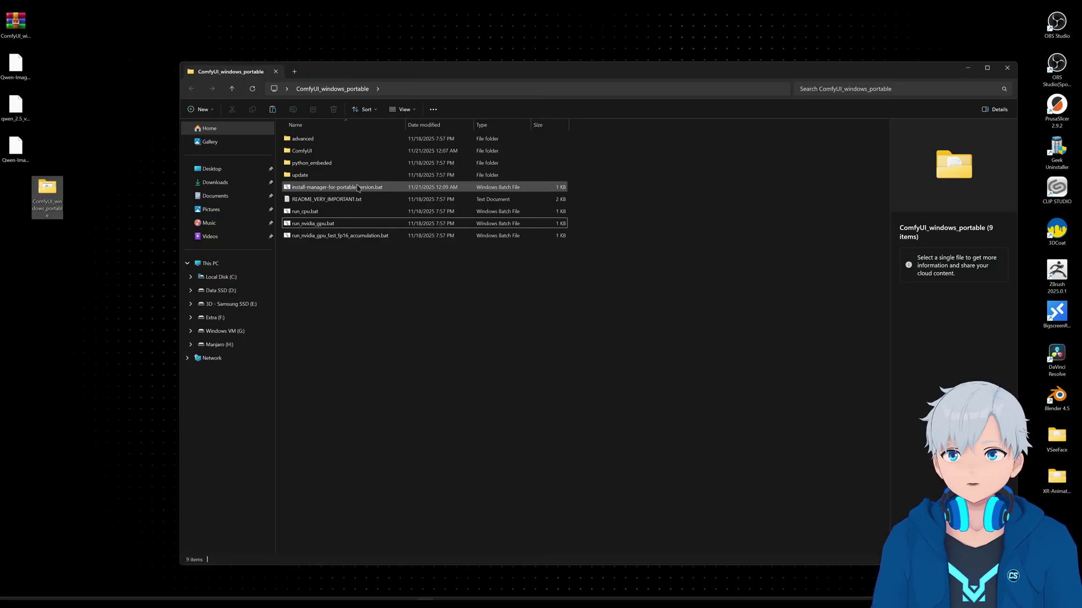
{"action": "left_click", "coordinate": [376, 192]}
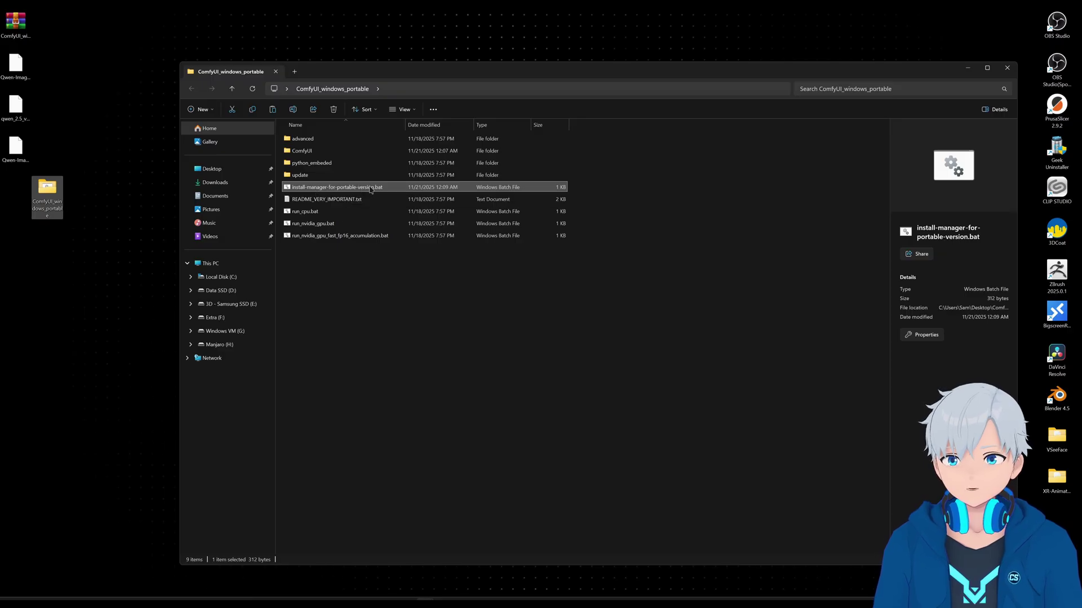
{"action": "double_click", "coordinate": [371, 190]}
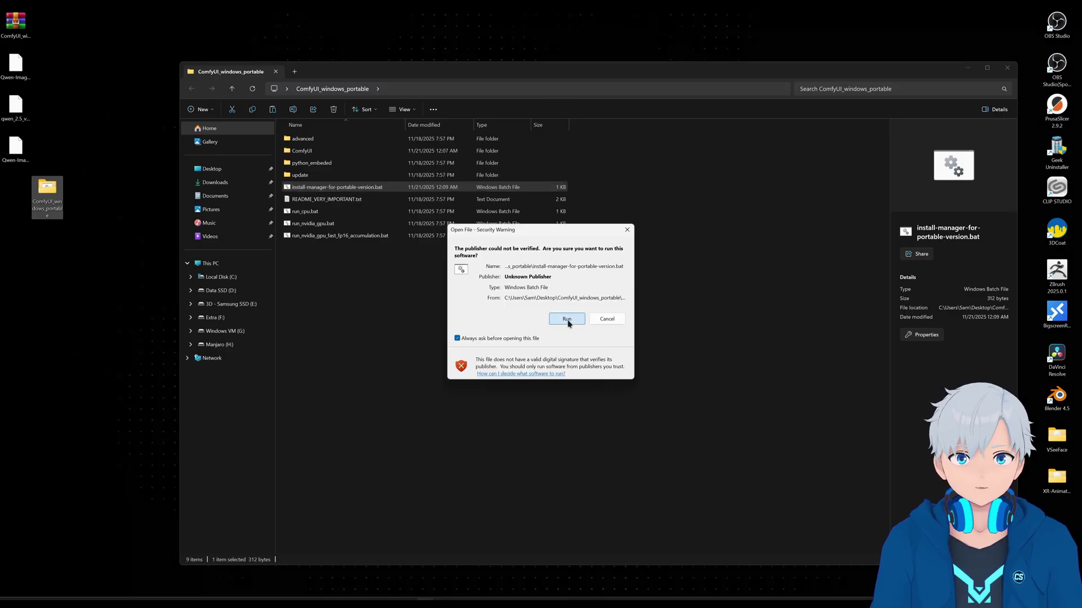
{"action": "left_click", "coordinate": [567, 320]}
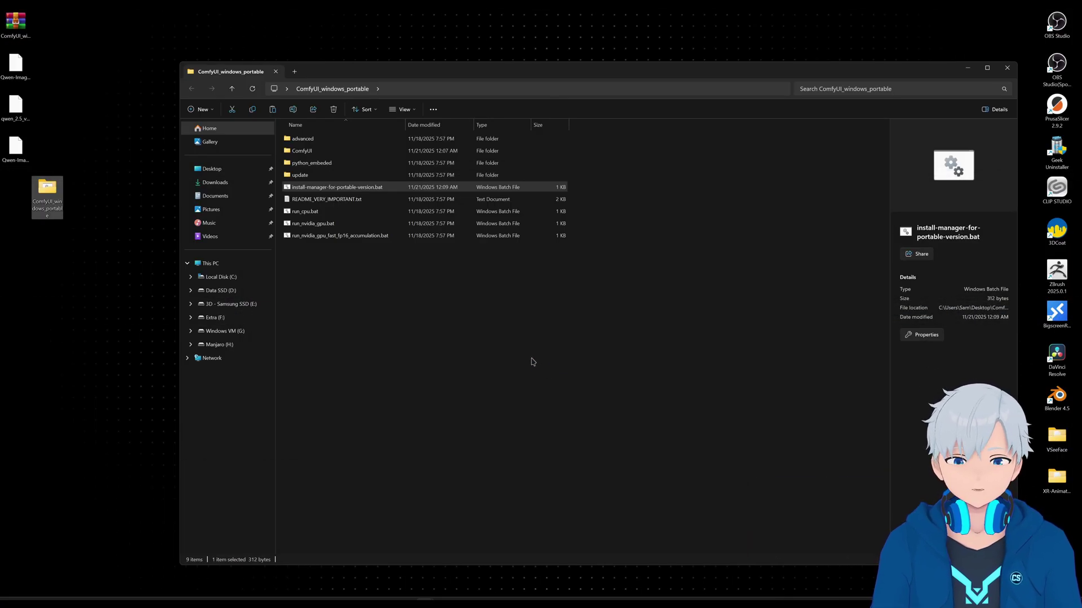
{"action": "left_click", "coordinate": [450, 359]}
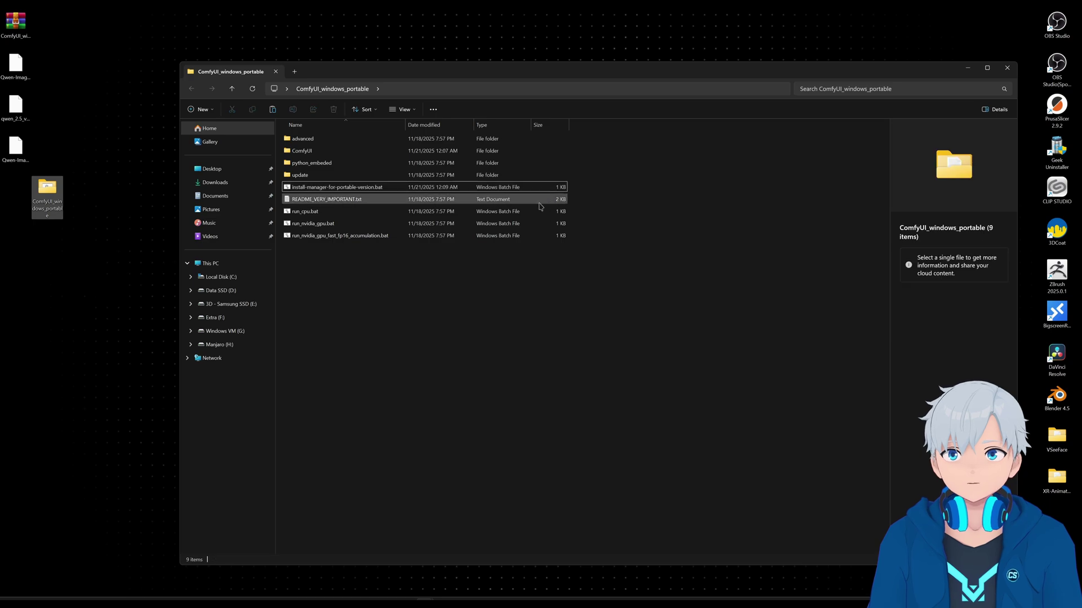
{"action": "left_click", "coordinate": [338, 224]}
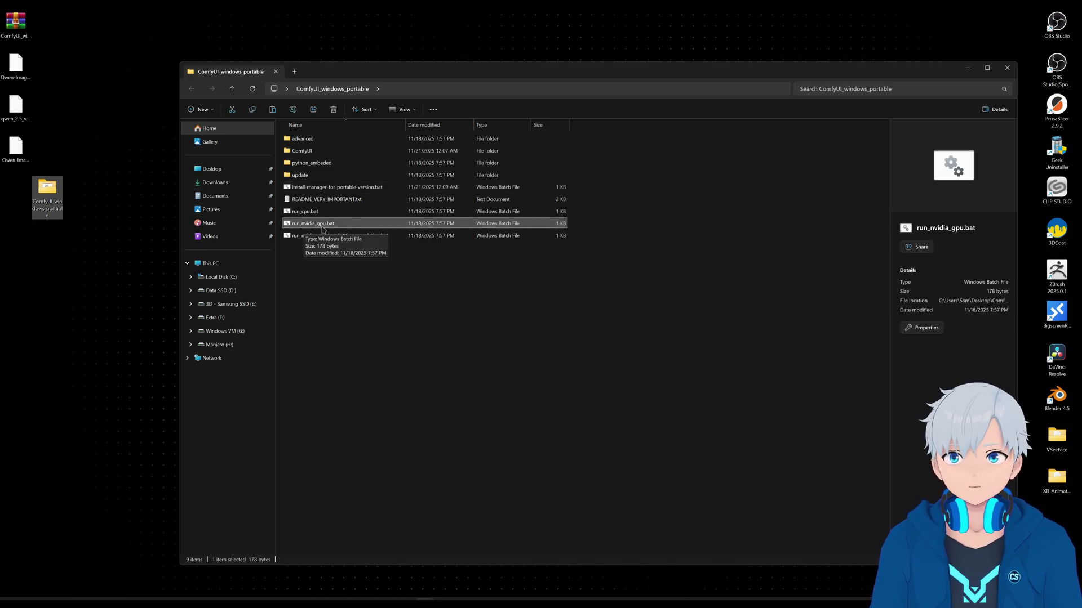
Relaunch ComfyUI via run_nvidia_gpu.bat and centre the console while Manager dependencies install.
{"action": "double_click", "coordinate": [351, 225]}
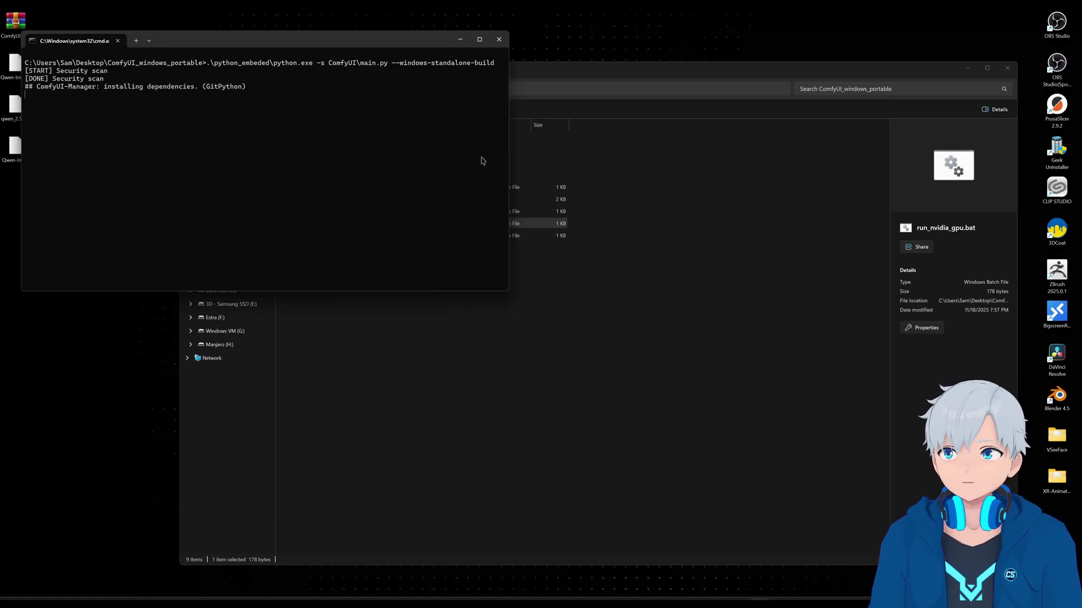
{"action": "left_click_drag", "start_coordinate": [366, 43], "coordinate": [633, 130]}
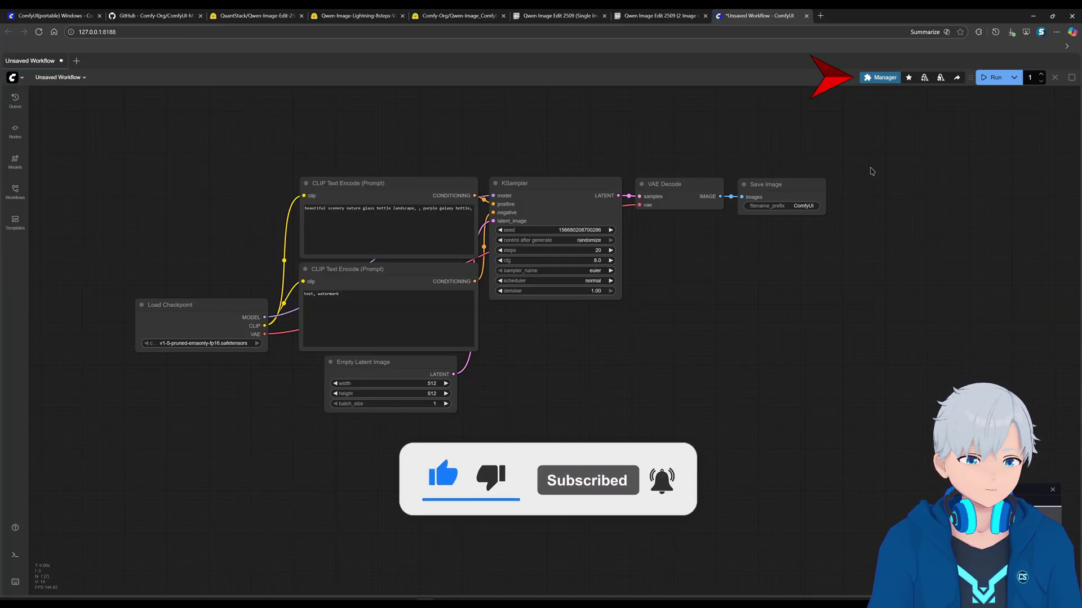
Frame the default workflow from Load Checkpoint to Save Image, inspecting then deselecting KSampler.
{"action": "left_click_drag", "start_coordinate": [623, 393], "coordinate": [615, 389]}
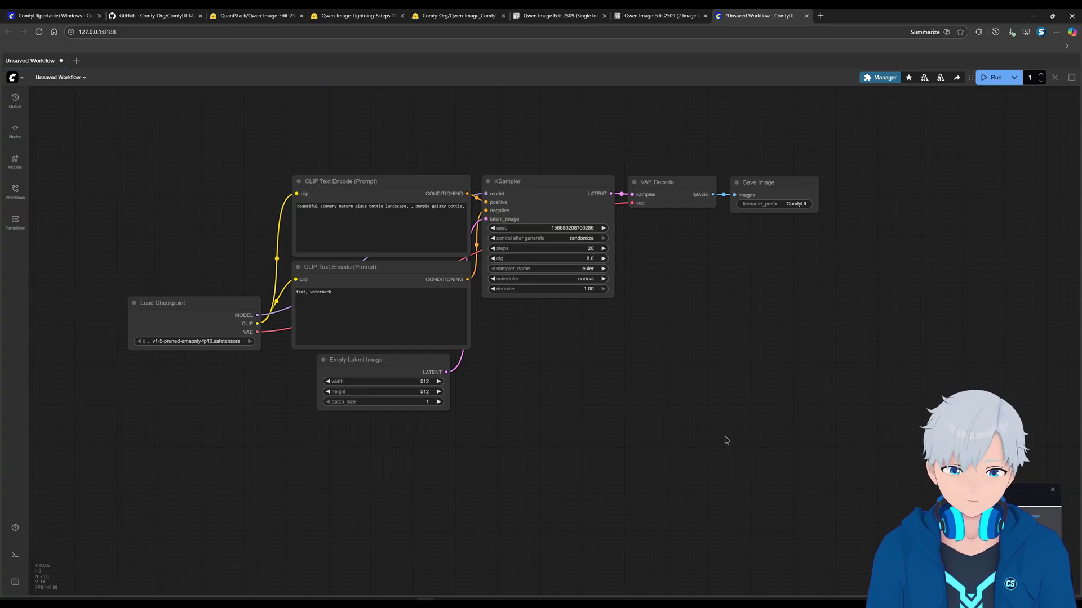
{"action": "scroll", "coordinate": [331, 341], "scroll_direction": "down", "scroll_amount": 3}
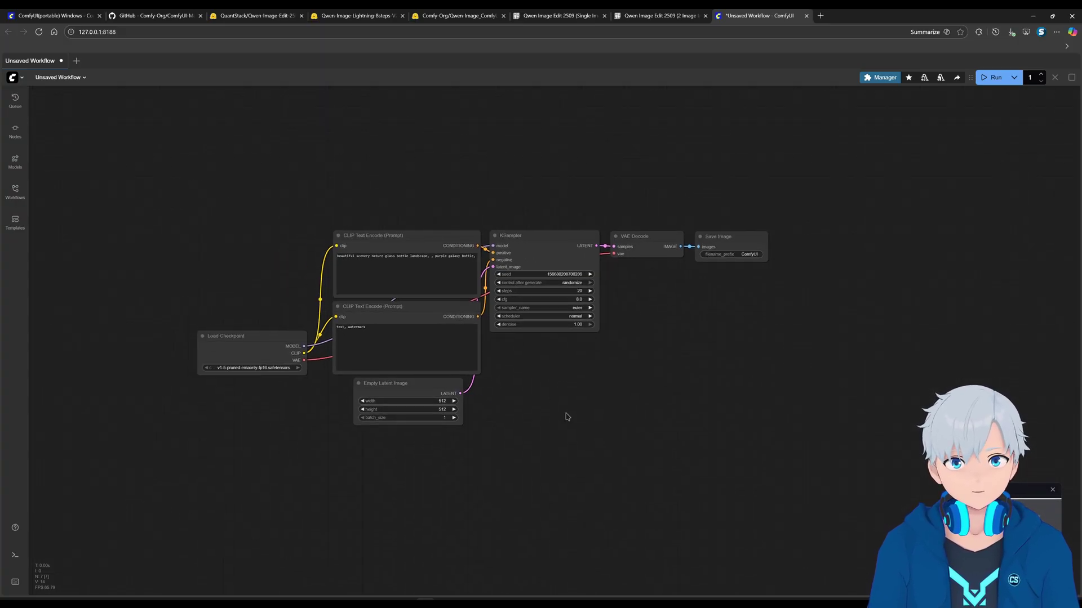
{"action": "left_click_drag", "start_coordinate": [865, 175], "coordinate": [786, 237]}
{"action": "key", "text": "."}
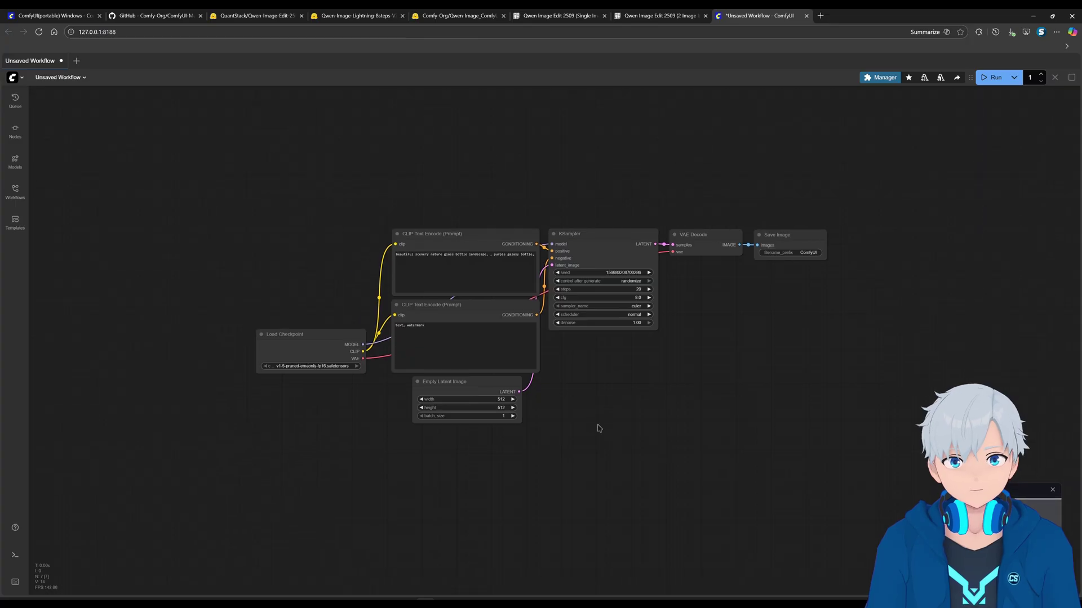
{"action": "left_click", "coordinate": [602, 239]}
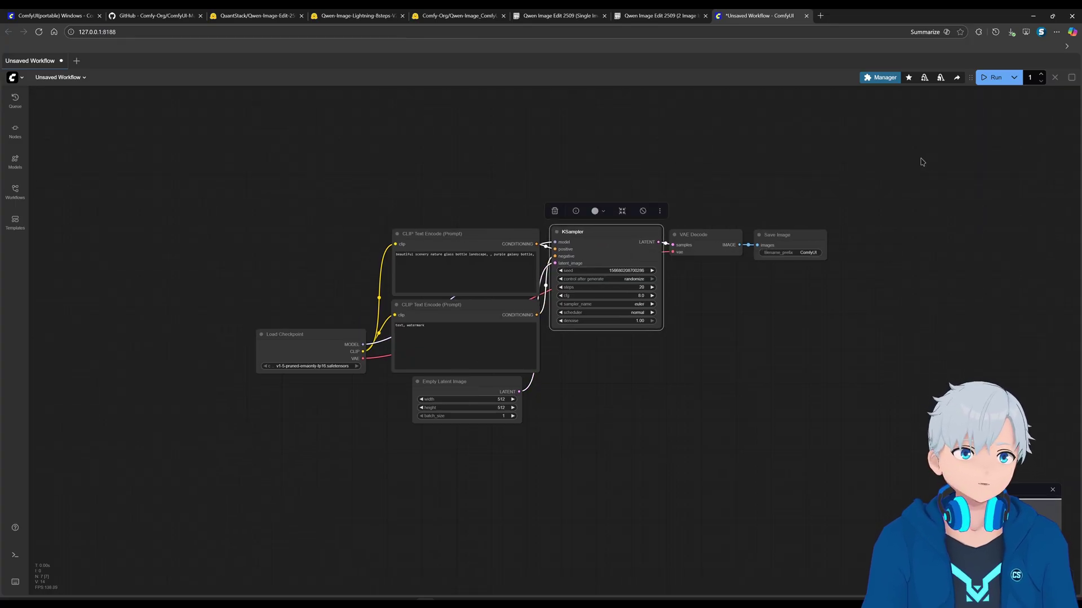
{"action": "left_click_drag", "start_coordinate": [909, 158], "coordinate": [770, 234]}
{"action": "left_click_drag", "start_coordinate": [541, 471], "coordinate": [521, 448]}
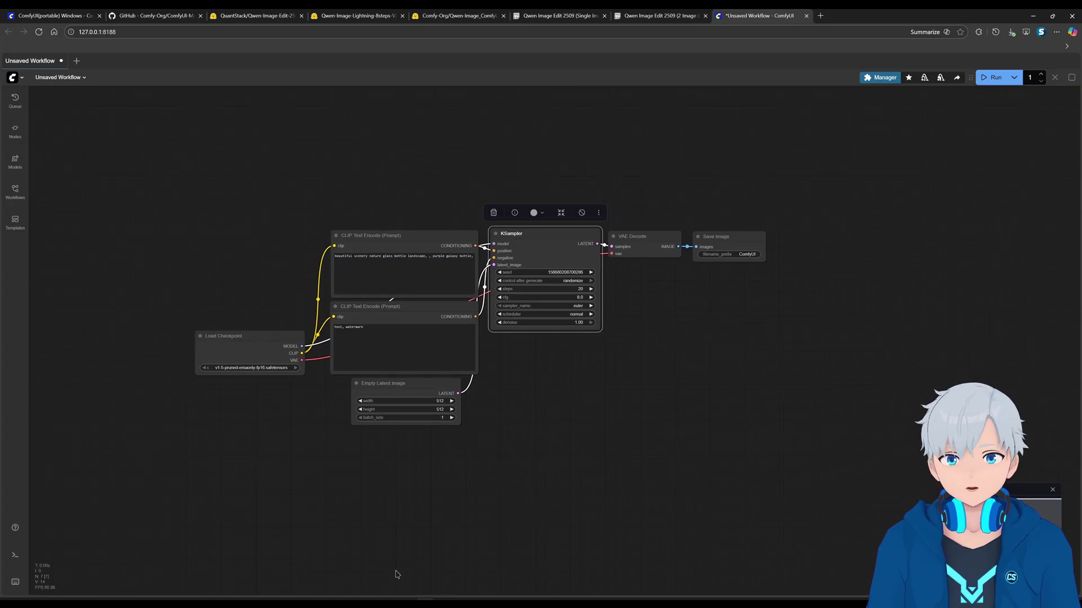
{"action": "left_click_drag", "start_coordinate": [650, 384], "coordinate": [654, 380]}
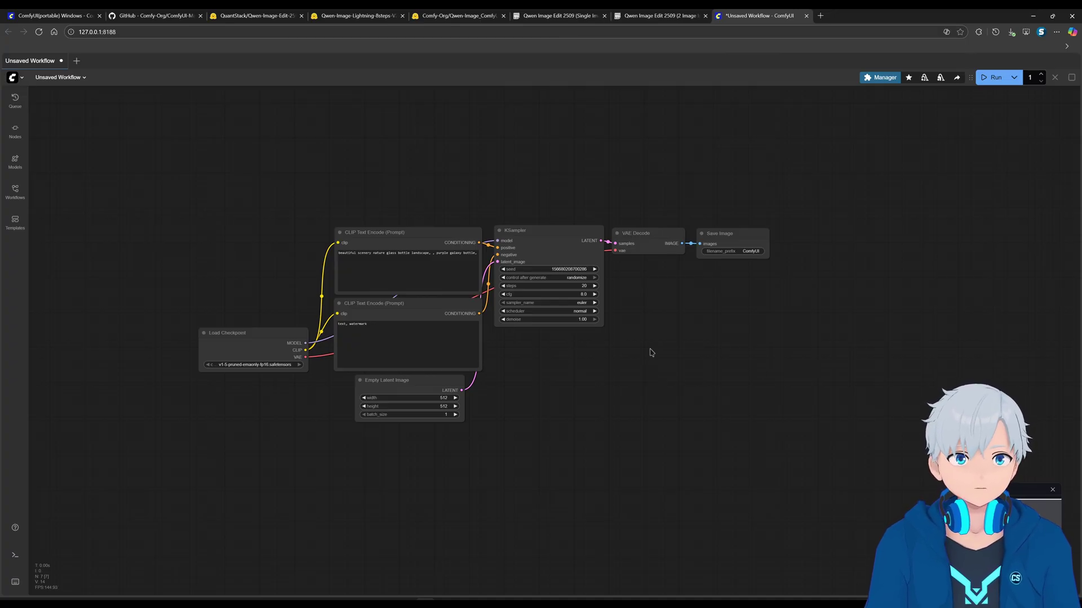
Compare the Qwen Image Edit 2509 (Single Image) paste title with the 2 Image Input paste.
{"action": "left_click", "coordinate": [558, 17]}
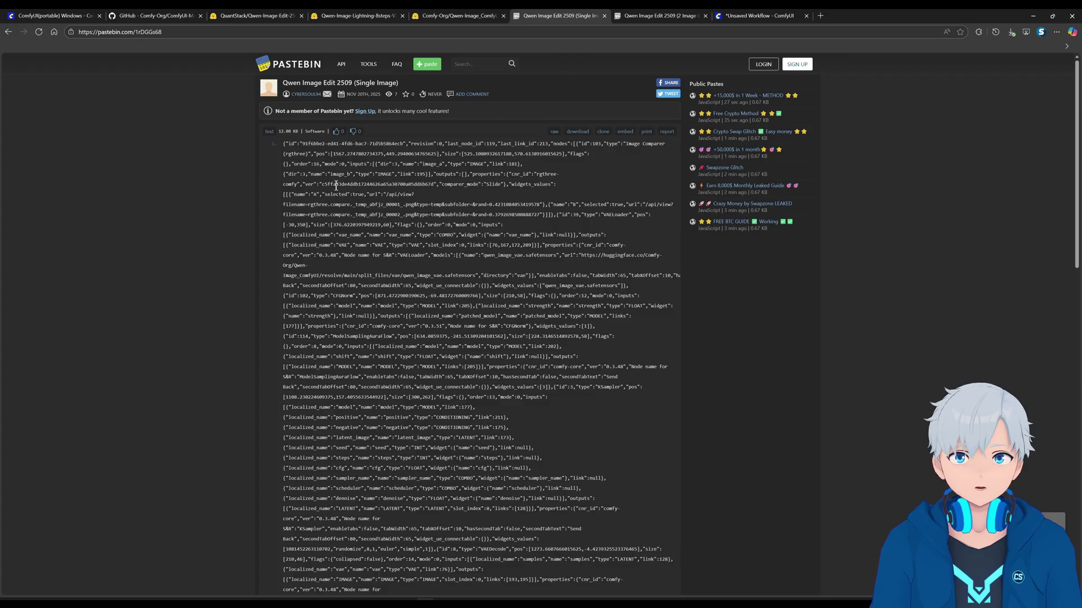
{"action": "left_click_drag", "start_coordinate": [358, 86], "coordinate": [397, 85]}
{"action": "right_click", "coordinate": [398, 84]}
{"action": "left_click", "coordinate": [445, 59]}
{"action": "left_click", "coordinate": [647, 17]}
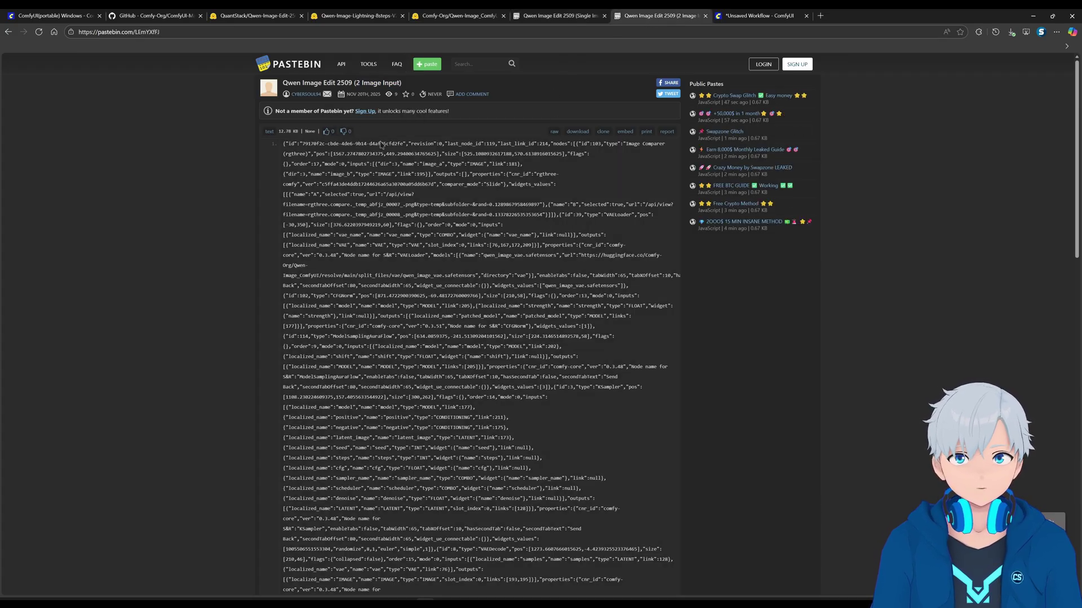
{"action": "left_click_drag", "start_coordinate": [361, 83], "coordinate": [399, 83]}
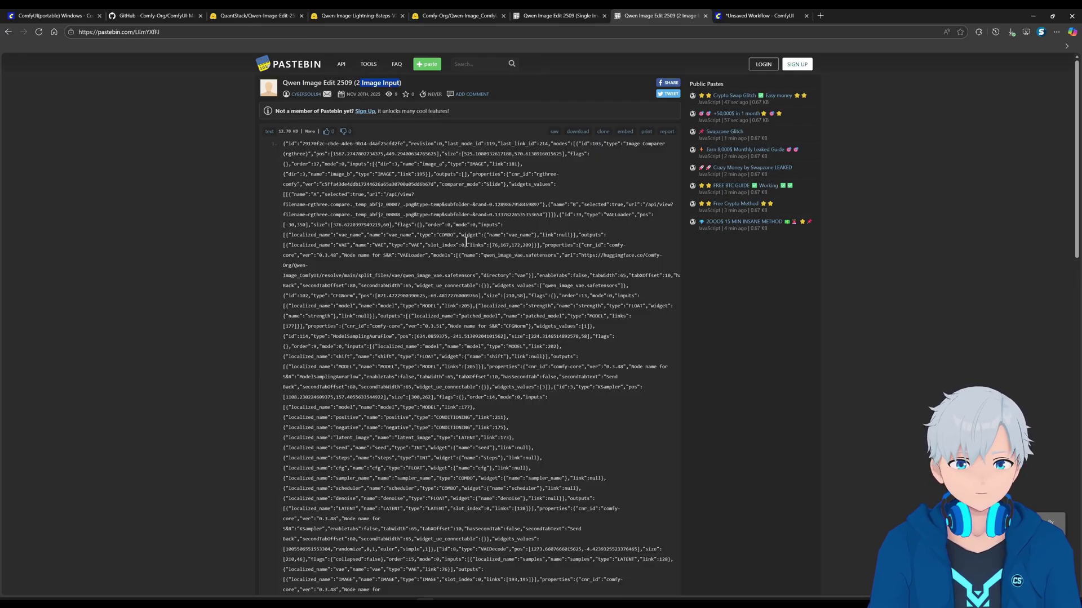
Return to the Single Image paste, review its JSON, and close the stray Bing search tab.
{"action": "left_click", "coordinate": [554, 18]}
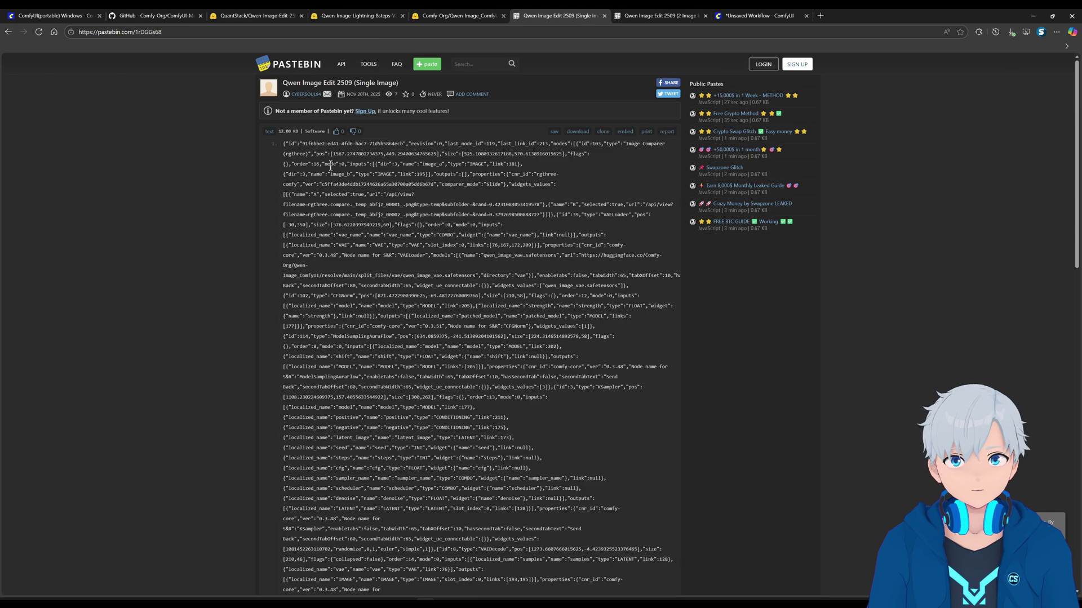
{"action": "left_click_drag", "start_coordinate": [293, 145], "coordinate": [544, 347]}
{"action": "left_click", "coordinate": [545, 347]}
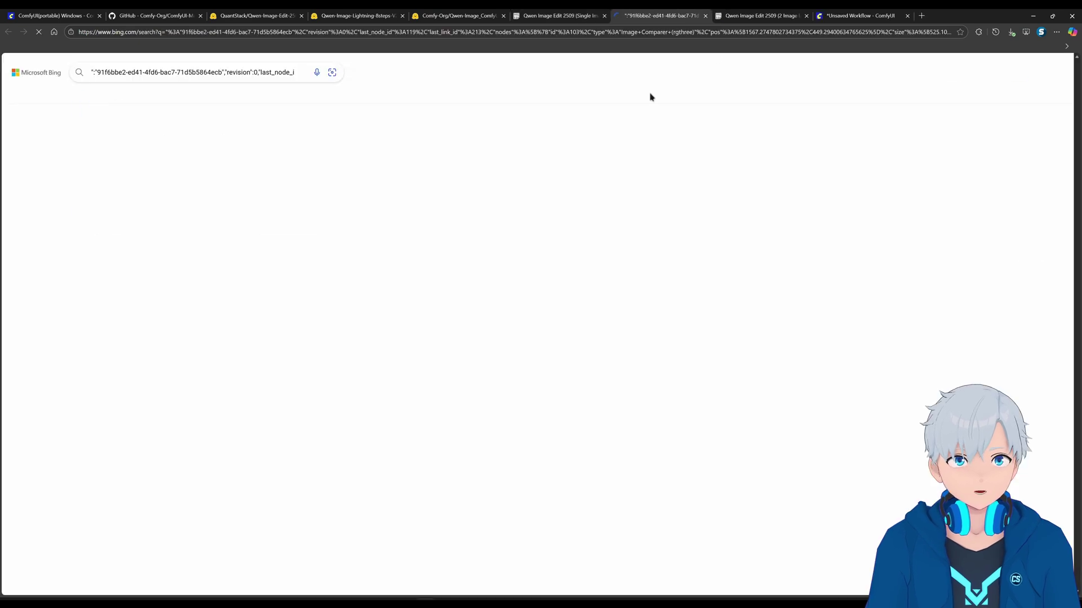
{"action": "left_click", "coordinate": [706, 16]}
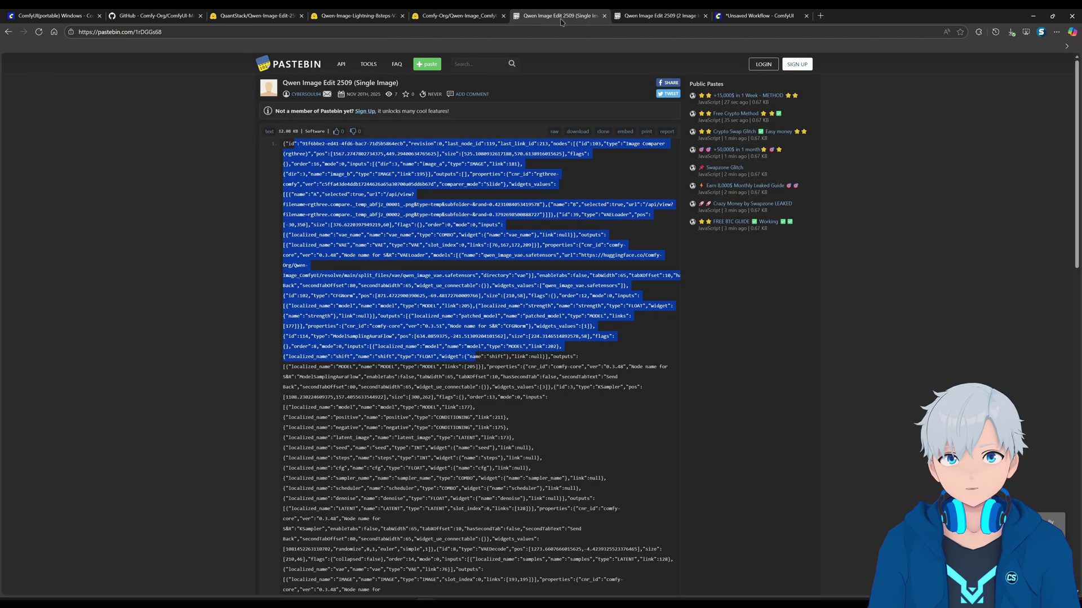
{"action": "left_click", "coordinate": [473, 266]}
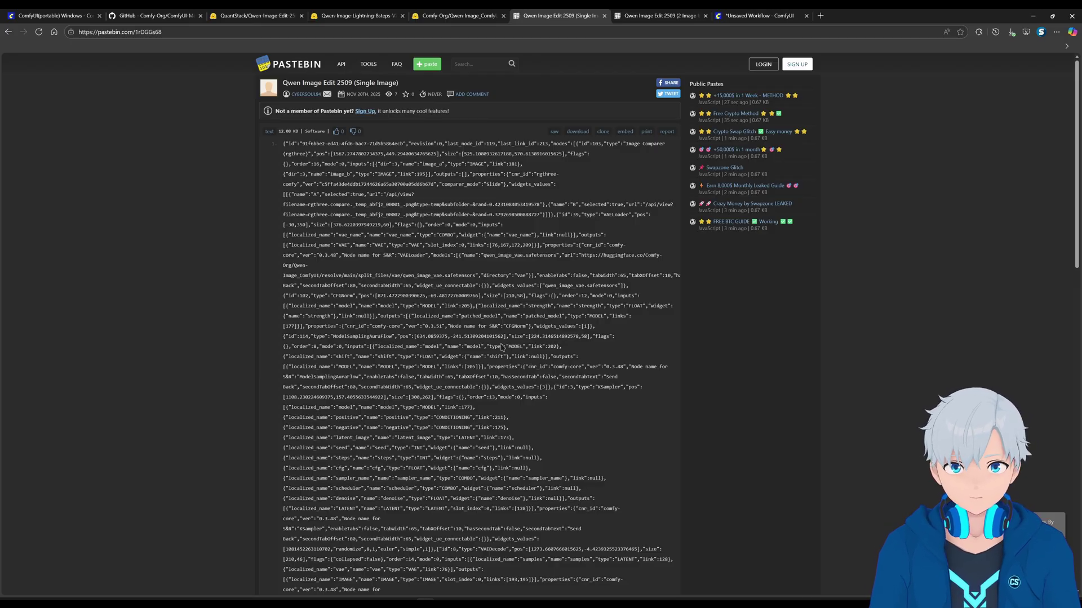
Download the Single Image paste, rename it to a .json file, then cancel the save.
{"action": "left_click", "coordinate": [578, 133]}
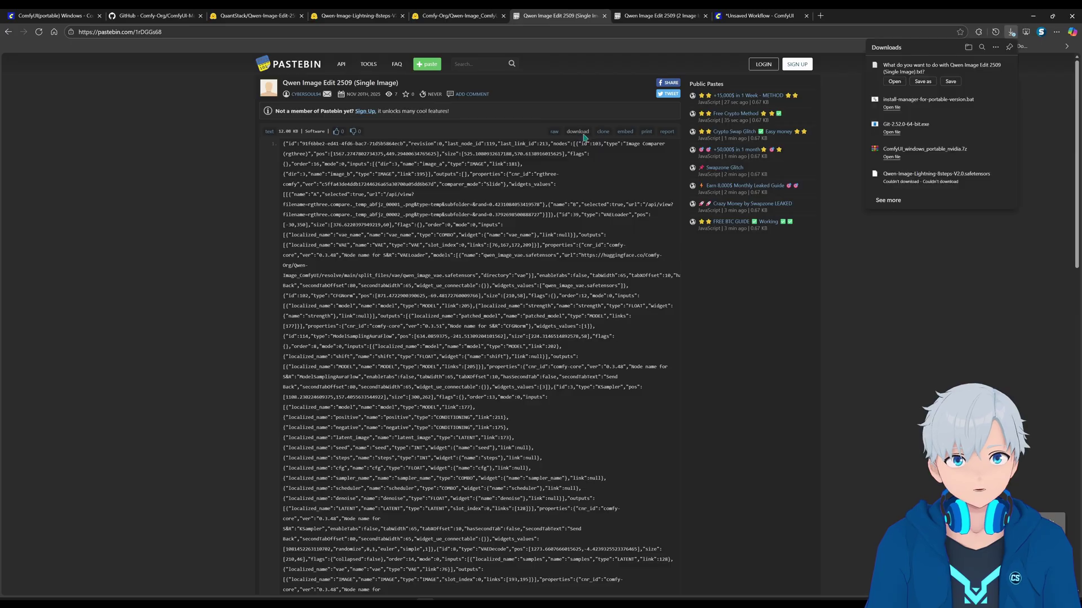
{"action": "left_click", "coordinate": [924, 82]}
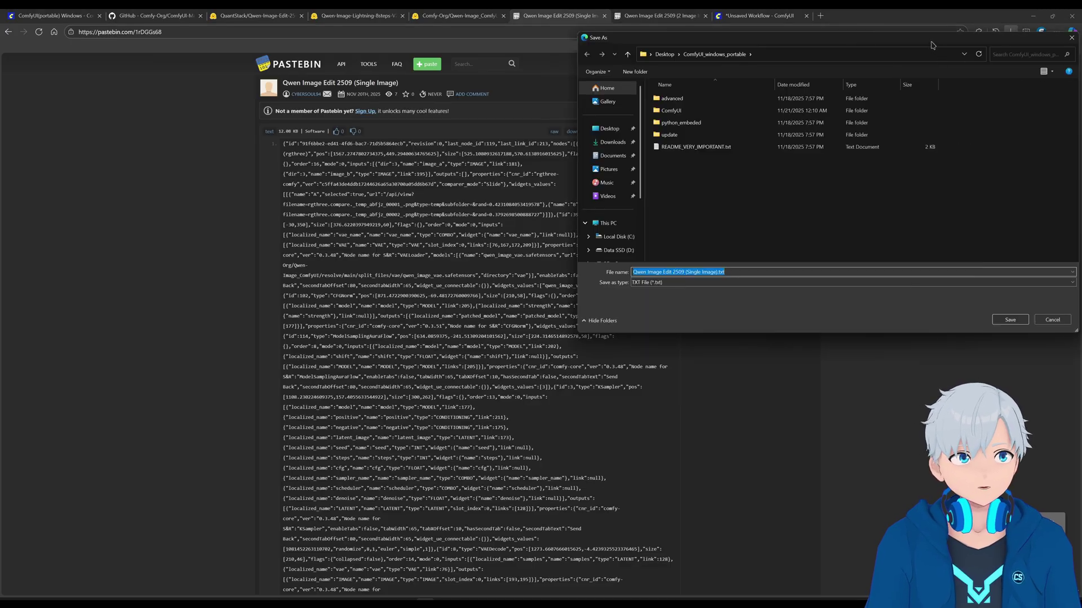
{"action": "left_click_drag", "start_coordinate": [930, 45], "coordinate": [622, 121]}
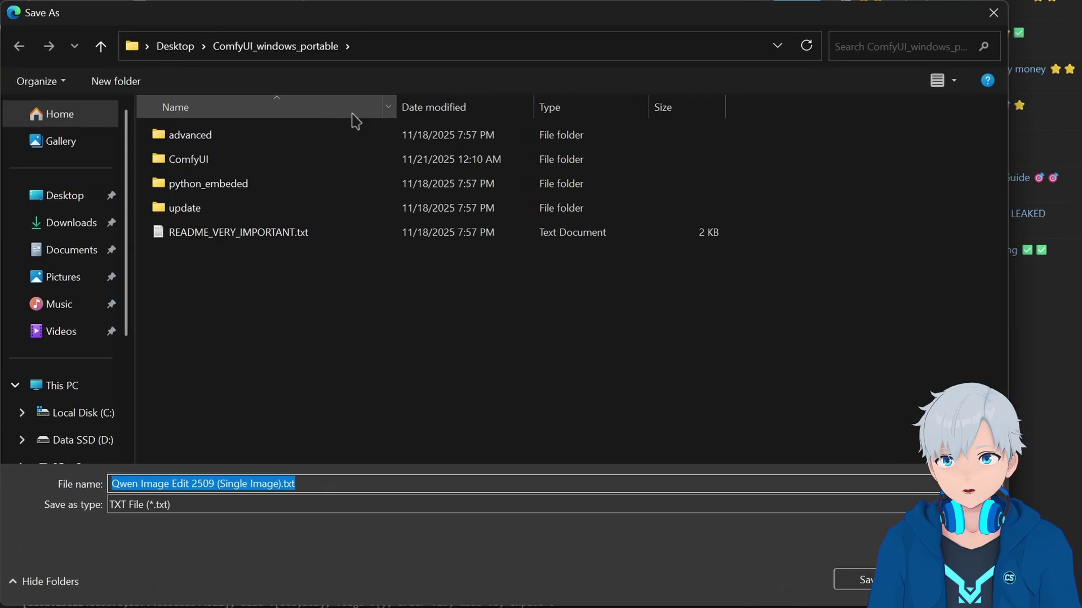
{"action": "left_click", "coordinate": [240, 483]}
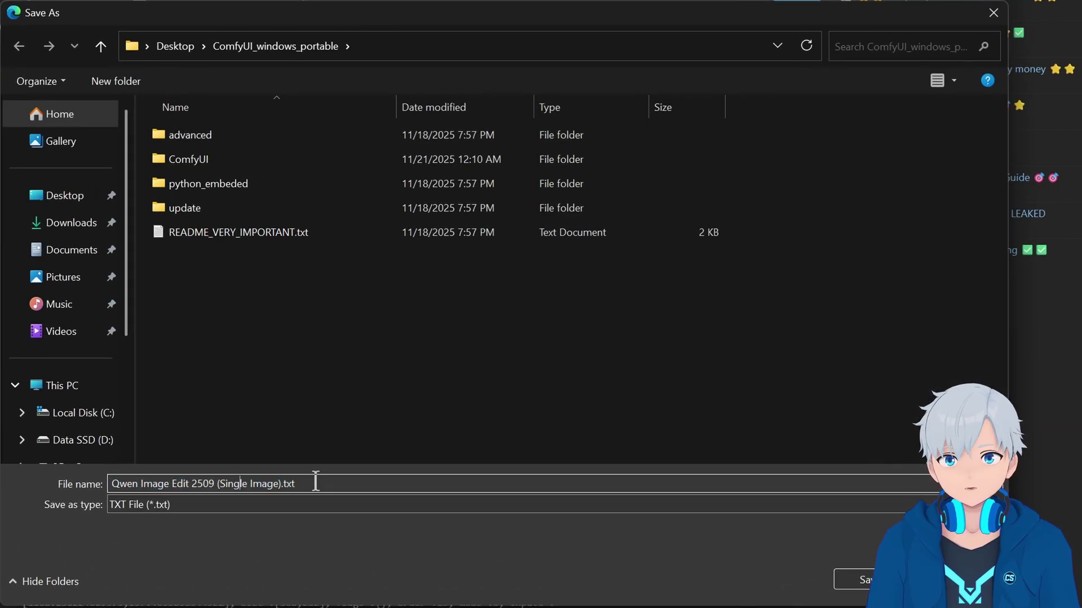
{"action": "left_click", "coordinate": [316, 483]}
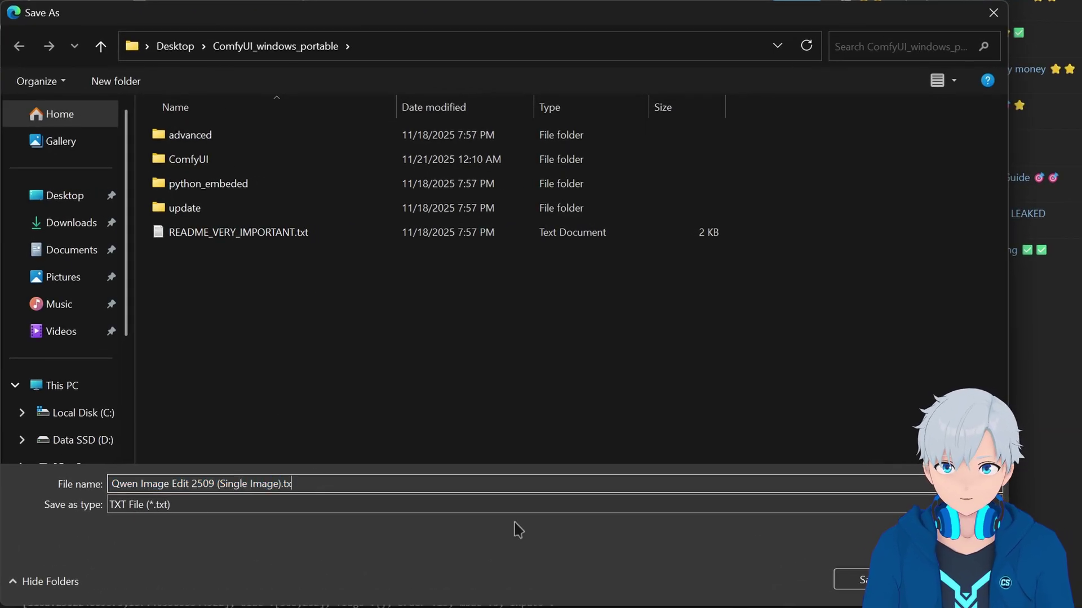
{"action": "key", "text": "BackSpace"}
{"action": "key", "text": "BackSpace"}
{"action": "type", "text": "json"}
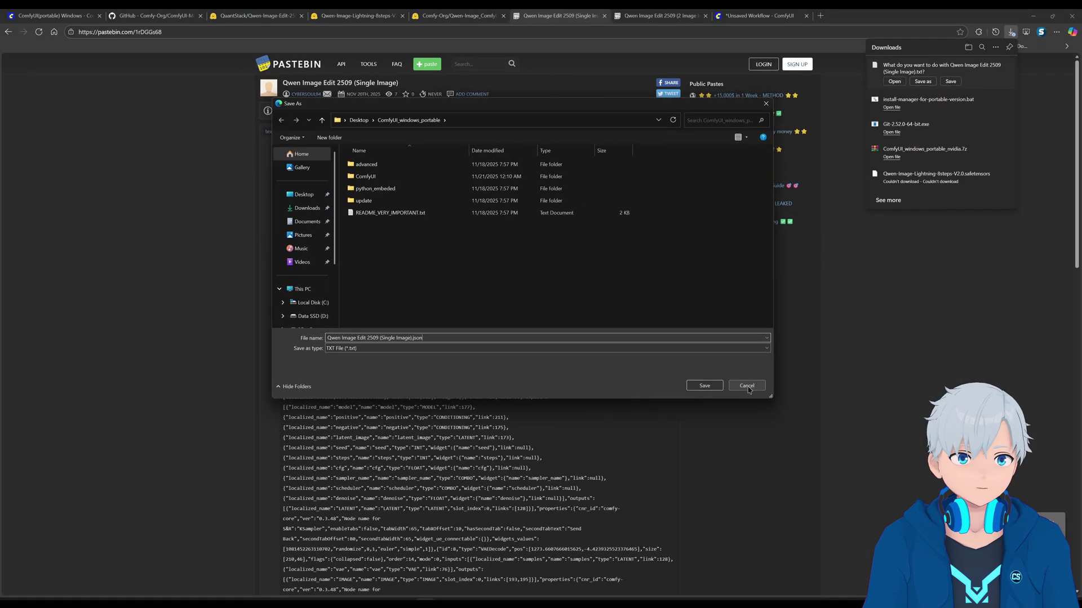
{"action": "left_click", "coordinate": [935, 580]}
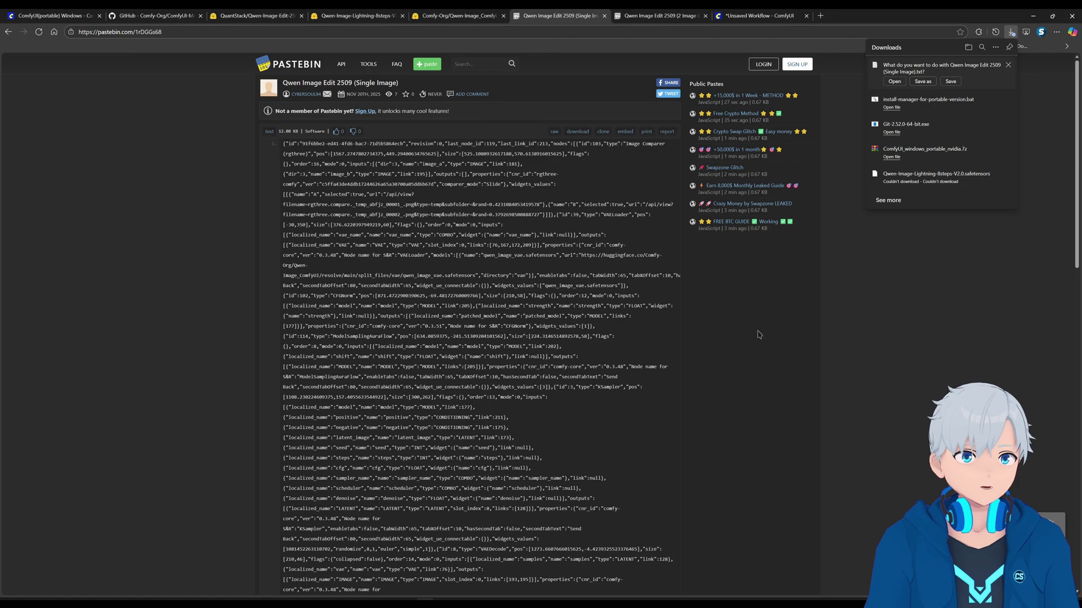
Drop the downloaded workflow file onto the ComfyUI canvas and download the missing qwen_image_vae model.
{"action": "left_click", "coordinate": [759, 15]}
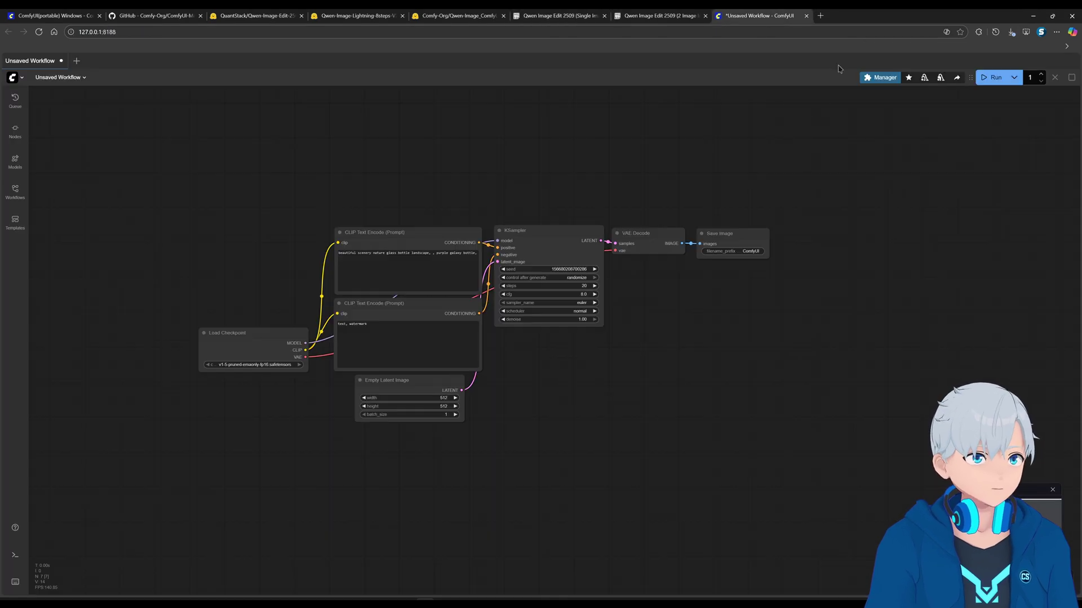
{"action": "left_click_drag", "start_coordinate": [646, 413], "coordinate": [652, 412]}
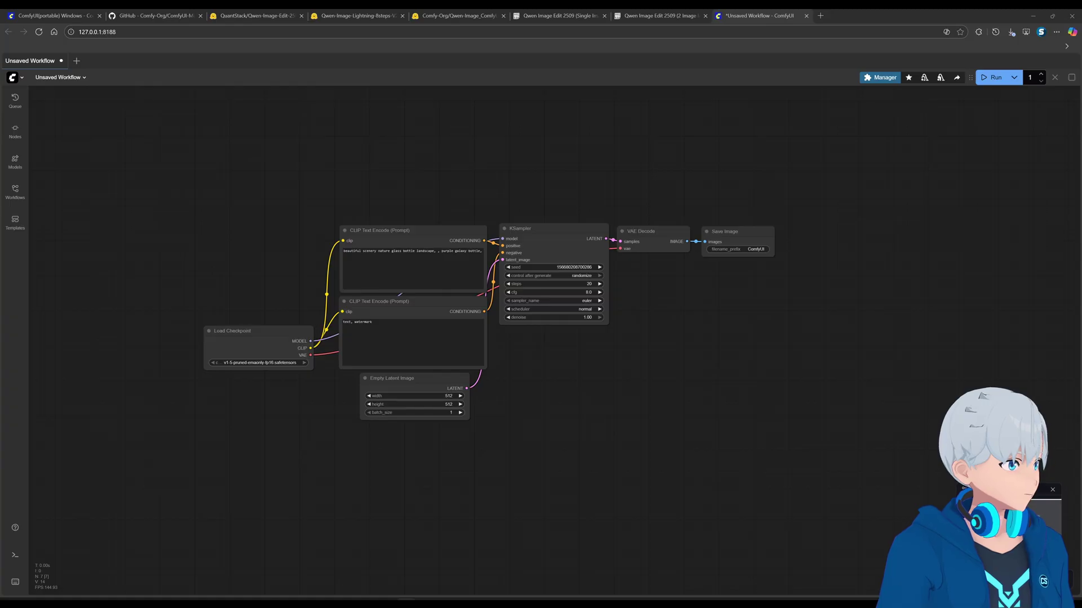
{"action": "left_click_drag", "start_coordinate": [1081, 214], "coordinate": [529, 350]}
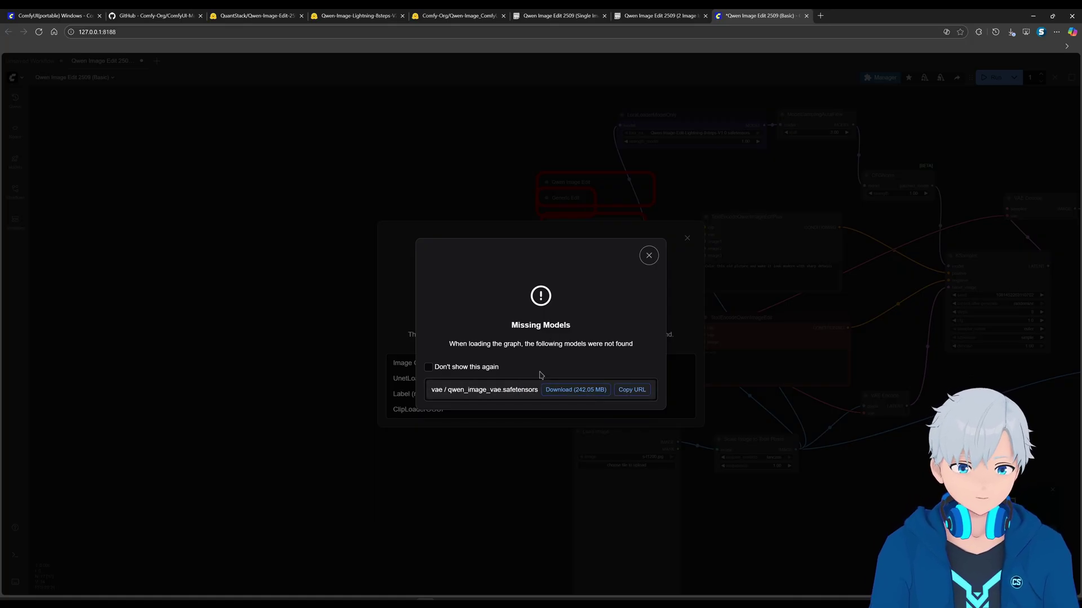
{"action": "left_click", "coordinate": [572, 392]}
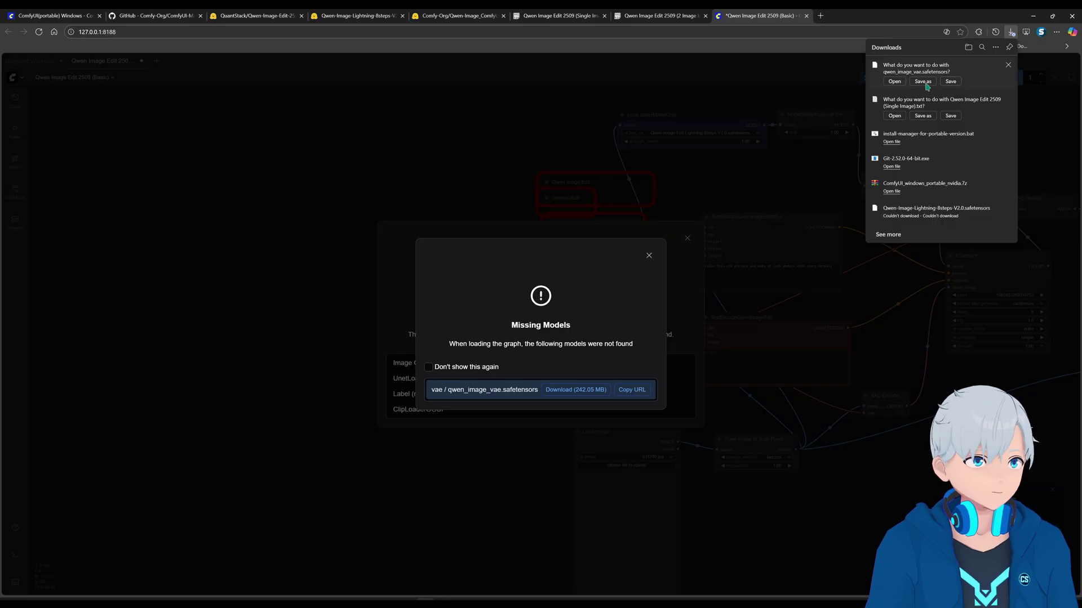
Save qwen_image_vae.safetensors into the ComfyUI/models/vae folder.
{"action": "left_click", "coordinate": [930, 83]}
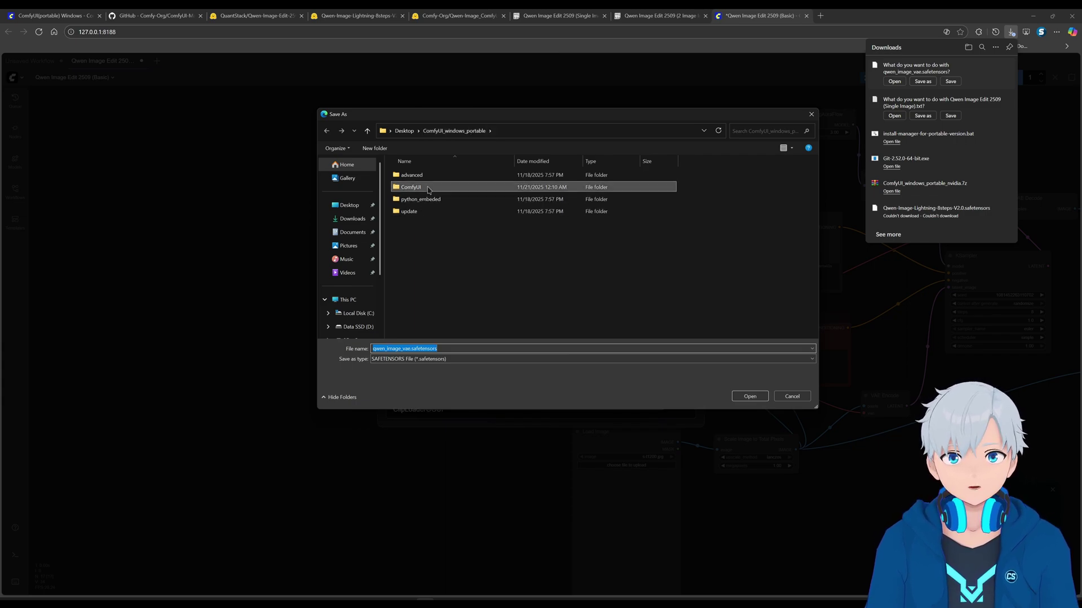
{"action": "double_click", "coordinate": [441, 190]}
{"action": "scroll", "coordinate": [445, 255], "scroll_direction": "down", "scroll_amount": 3}
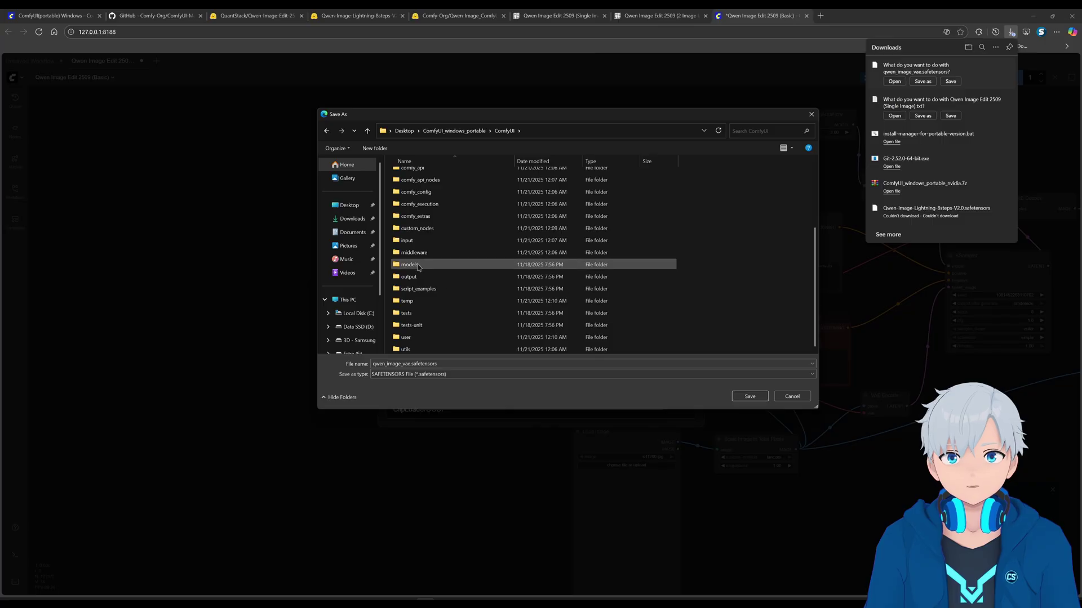
{"action": "double_click", "coordinate": [453, 265]}
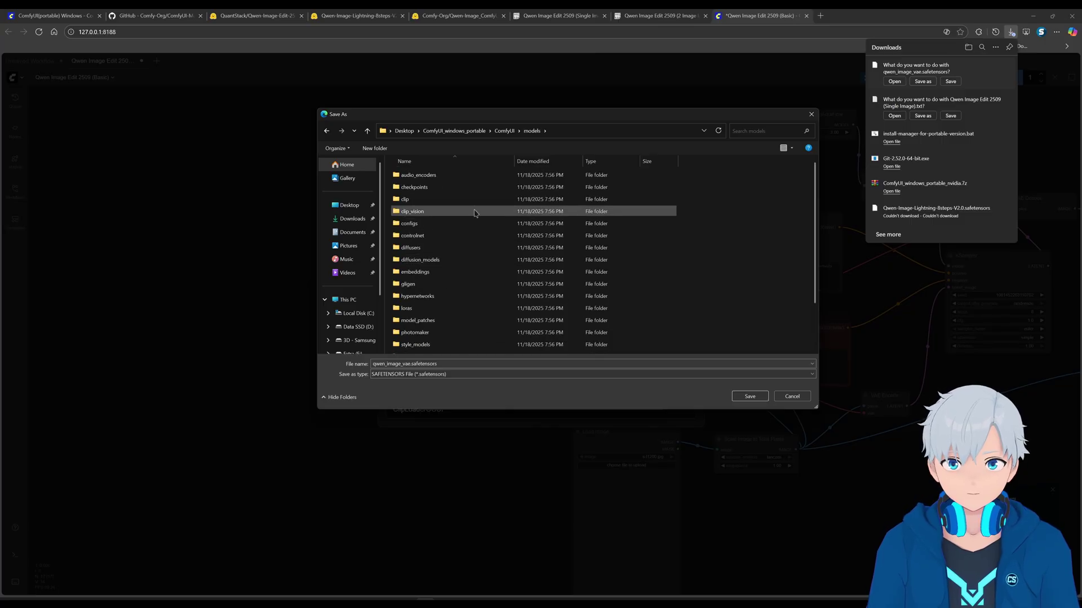
{"action": "scroll", "coordinate": [481, 216], "scroll_direction": "down", "scroll_amount": 1}
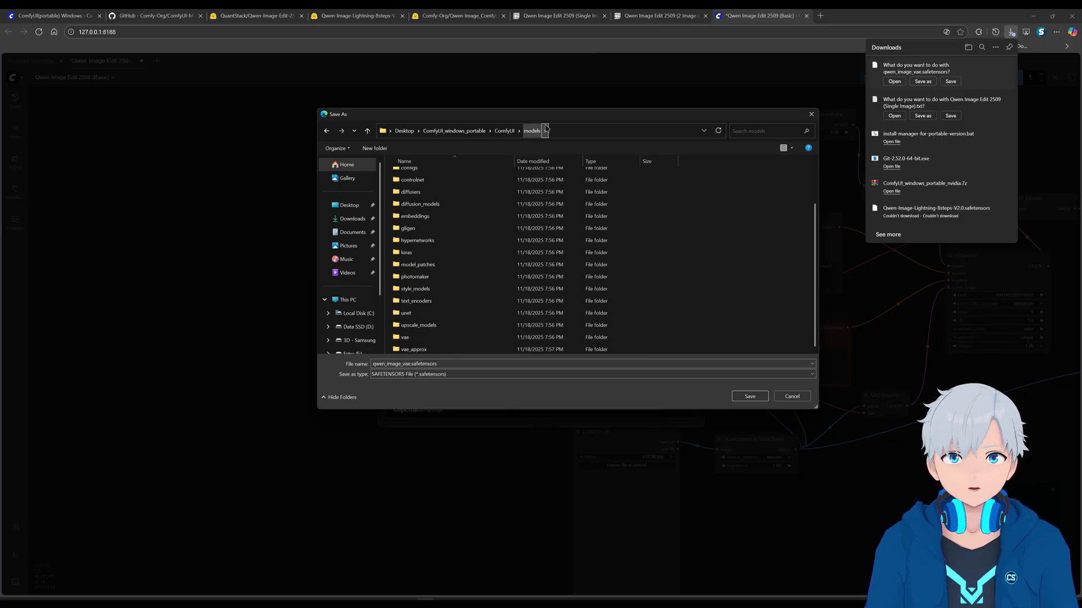
{"action": "mouse_move", "coordinate": [549, 120]}
{"action": "left_mouse_down"}
{"action": "mouse_move", "coordinate": [601, 339]}
{"action": "mouse_move", "coordinate": [577, 437]}
{"action": "mouse_move", "coordinate": [582, 229]}
{"action": "mouse_move", "coordinate": [544, 137]}
{"action": "left_mouse_up"}
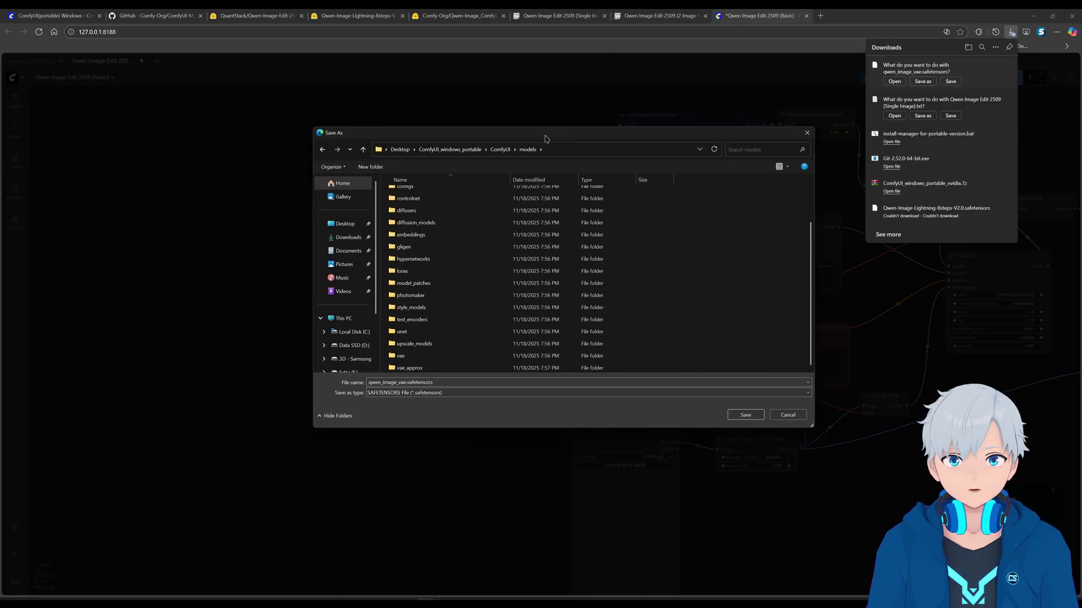
{"action": "left_click", "coordinate": [428, 356]}
{"action": "double_click", "coordinate": [432, 357]}
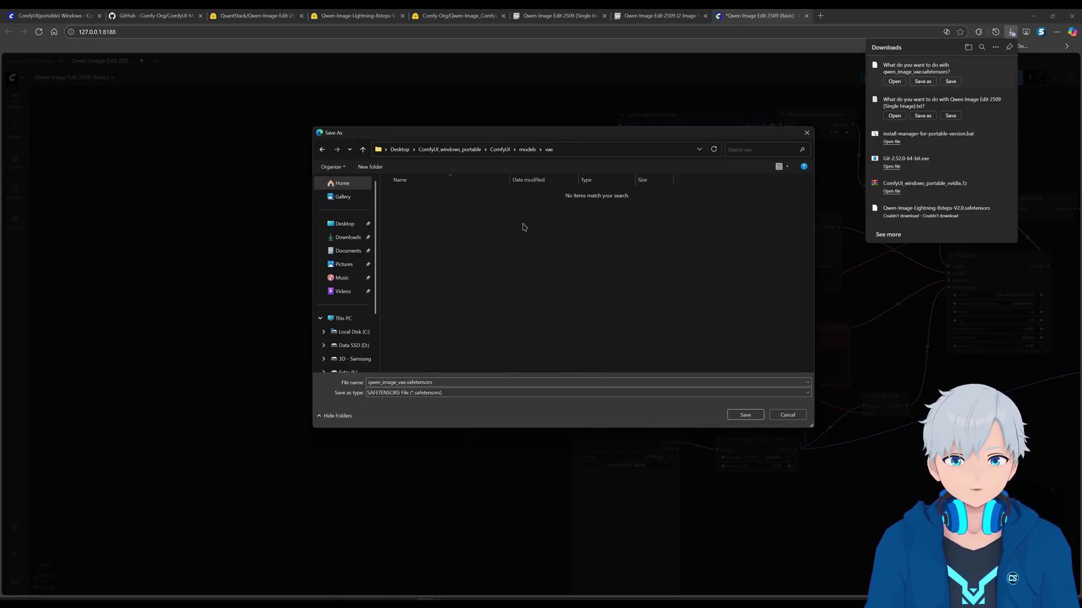
{"action": "left_click", "coordinate": [744, 414]}
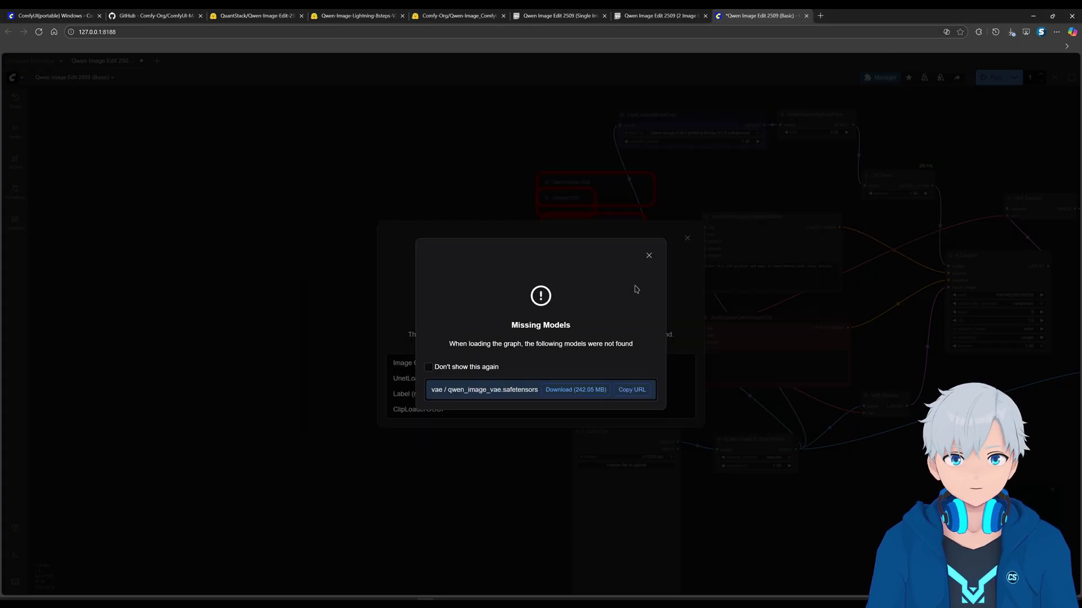
Dismiss the missing models and missing nodes notices and pan the graph to show all nodes.
{"action": "left_click", "coordinate": [648, 255]}
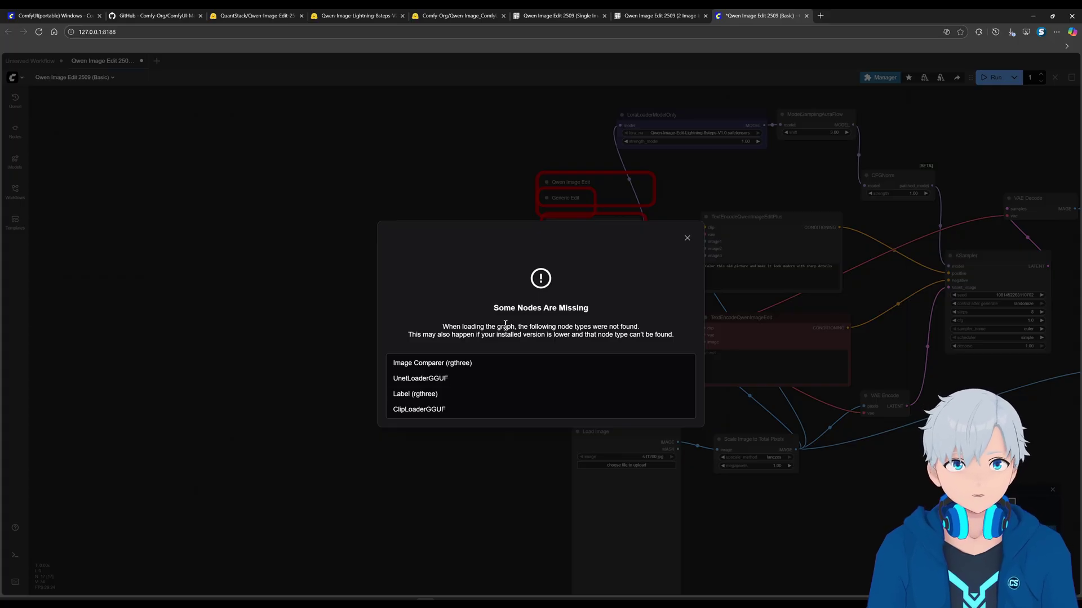
{"action": "left_click", "coordinate": [687, 238]}
{"action": "scroll", "coordinate": [437, 401], "scroll_direction": "right", "scroll_amount": 5}
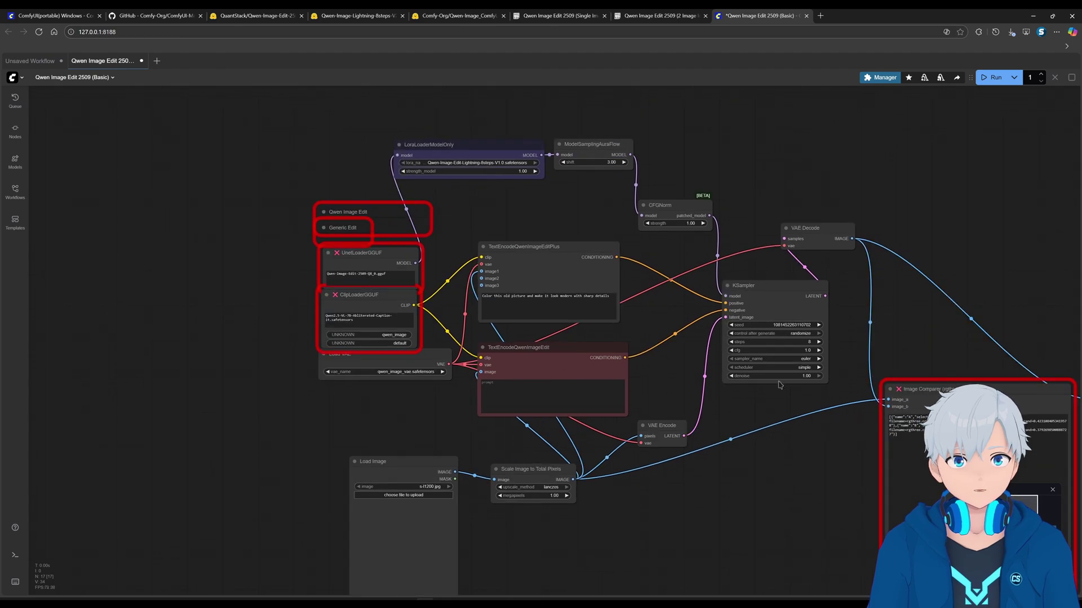
{"action": "scroll", "coordinate": [631, 442], "scroll_direction": "down", "scroll_amount": 1}
{"action": "left_click_drag", "start_coordinate": [392, 387], "coordinate": [510, 412]}
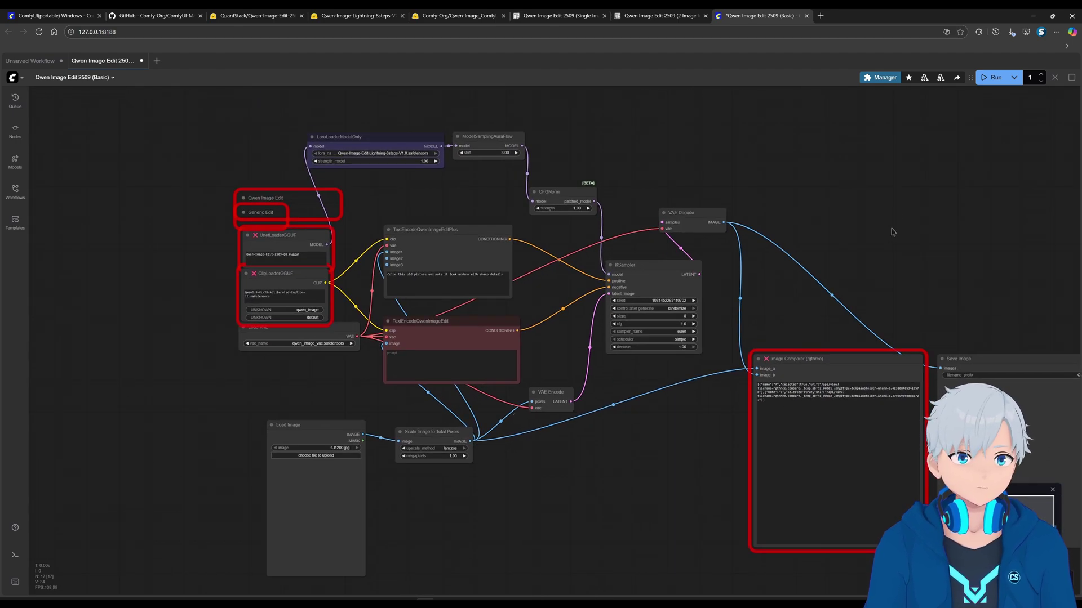
Install all four missing custom node packs from the Manager's Install Missing Custom Nodes list.
{"action": "left_click", "coordinate": [882, 78]}
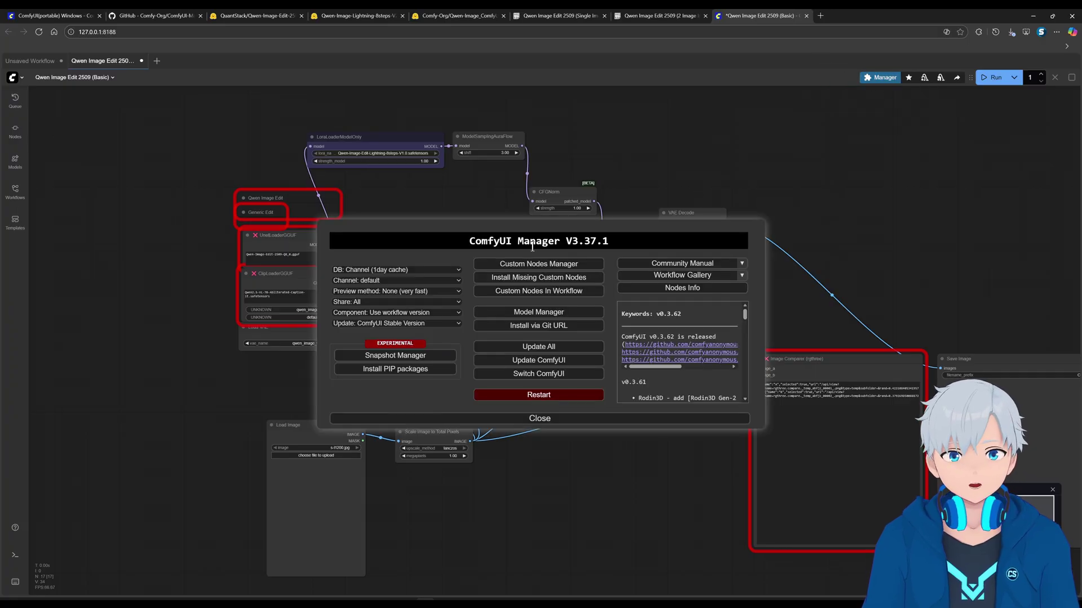
{"action": "left_click", "coordinate": [587, 278]}
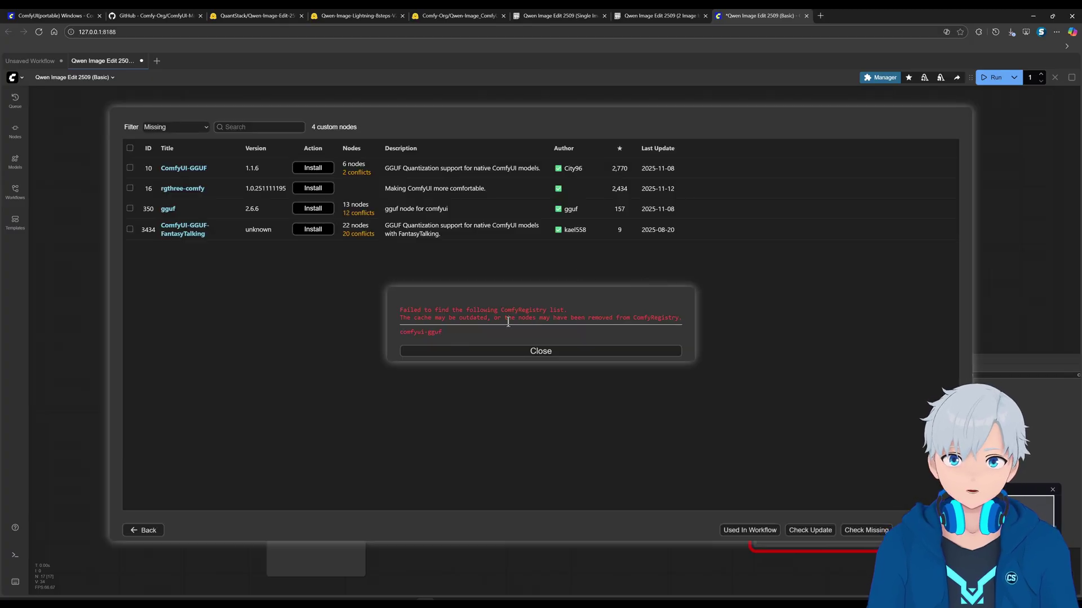
{"action": "left_click", "coordinate": [563, 352]}
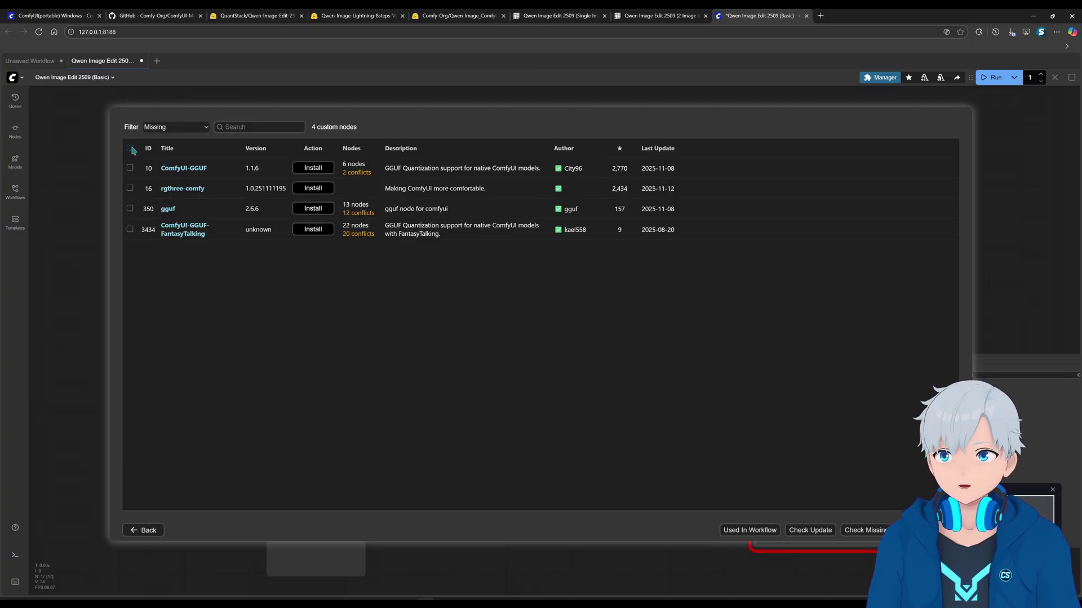
{"action": "left_click", "coordinate": [130, 148]}
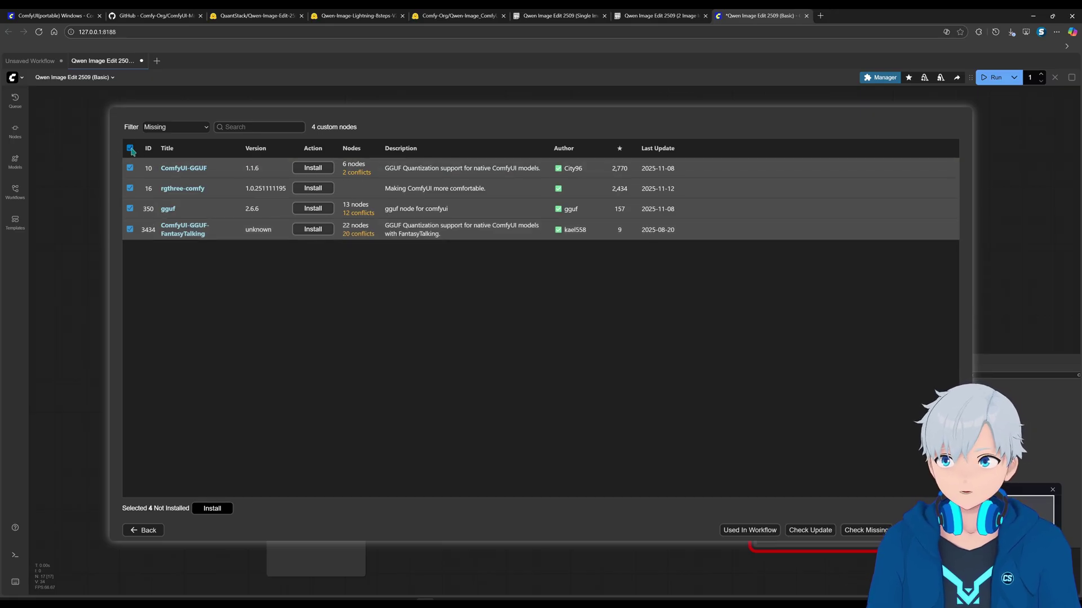
{"action": "left_click", "coordinate": [224, 509]}
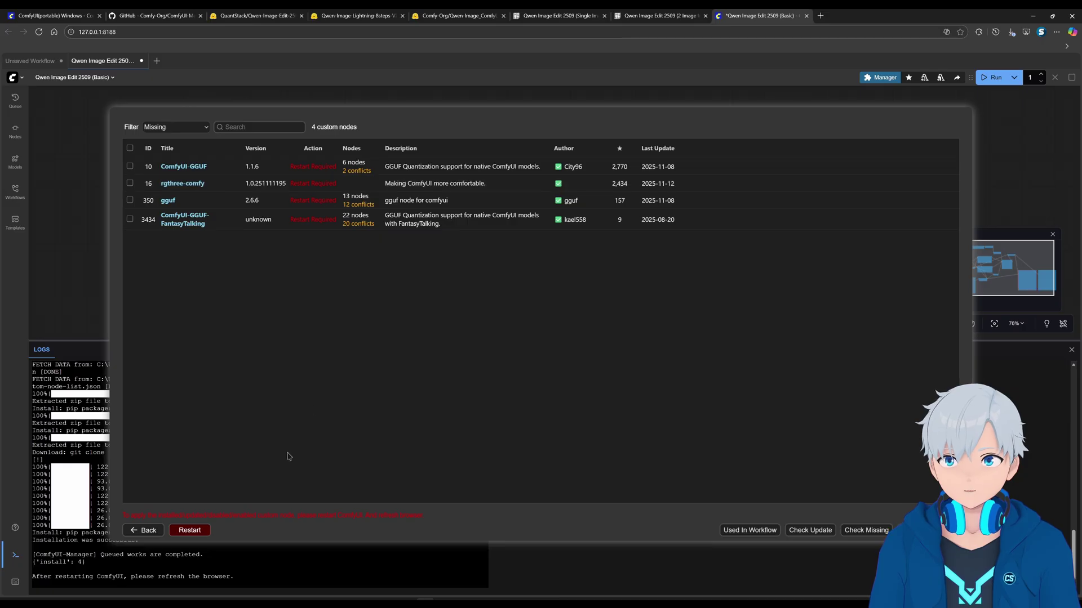
Restart the ComfyUI server, then resize the Logs panel to read the final install messages.
{"action": "left_click", "coordinate": [195, 533]}
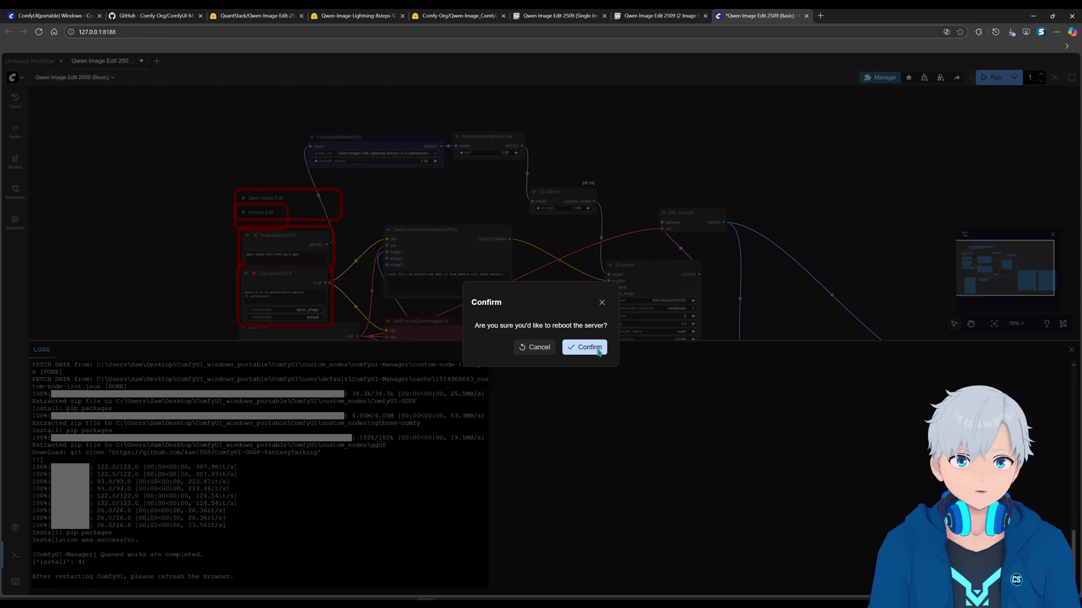
{"action": "left_click", "coordinate": [589, 348]}
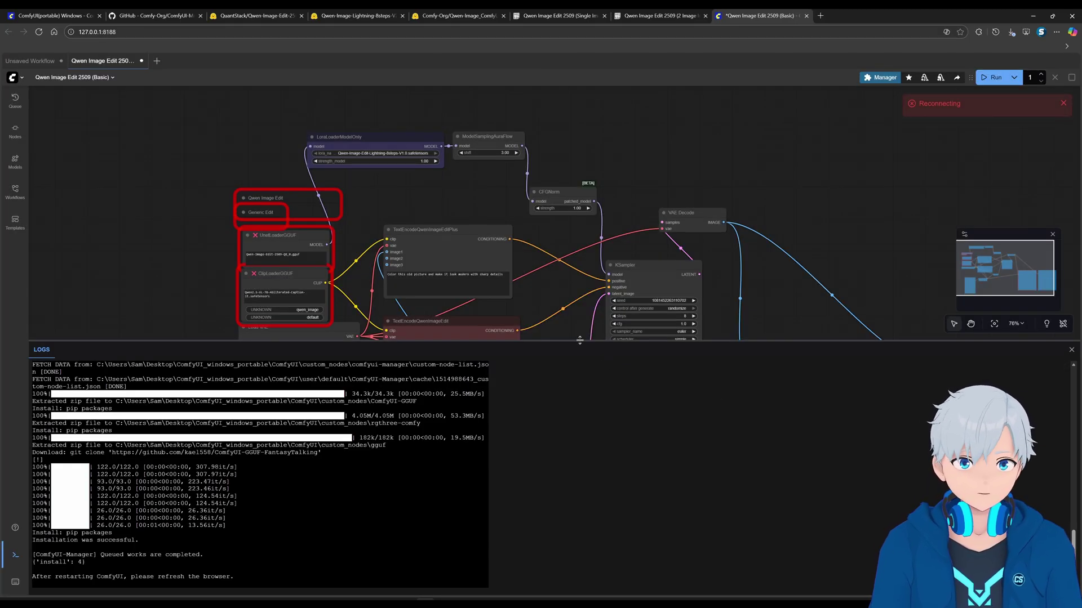
{"action": "left_click_drag", "start_coordinate": [582, 341], "coordinate": [587, 479]}
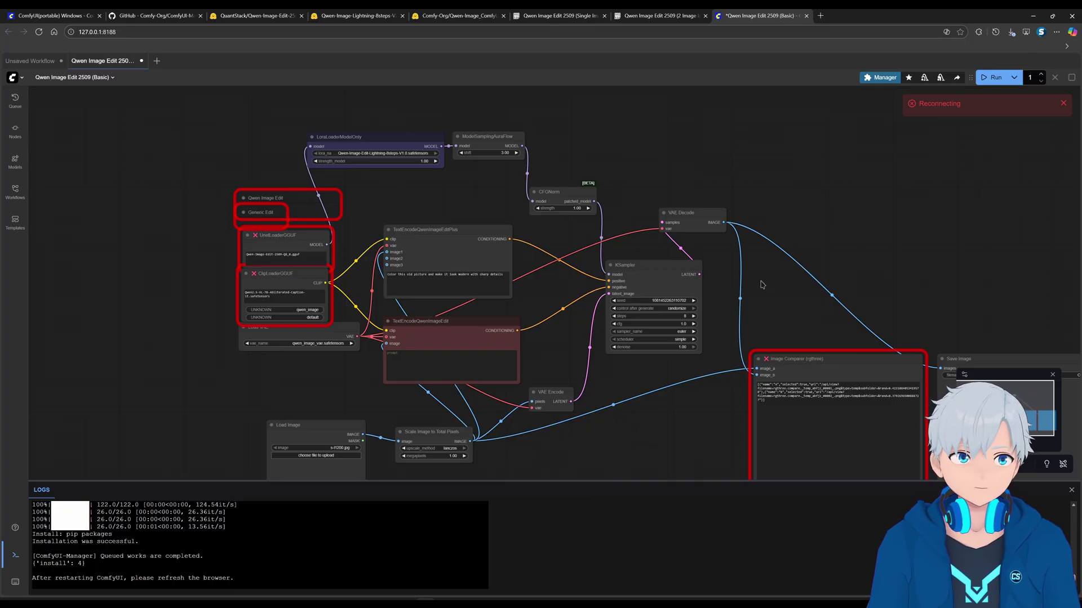
{"action": "left_click_drag", "start_coordinate": [432, 481], "coordinate": [451, 398]}
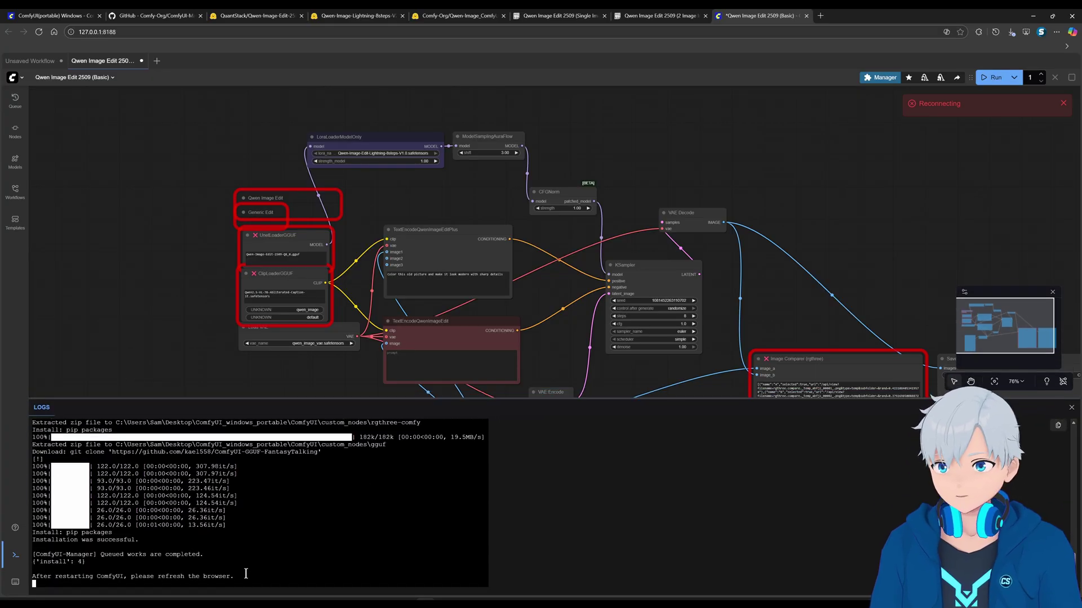
{"action": "left_click_drag", "start_coordinate": [245, 577], "coordinate": [23, 563]}
{"action": "left_click", "coordinate": [156, 575]}
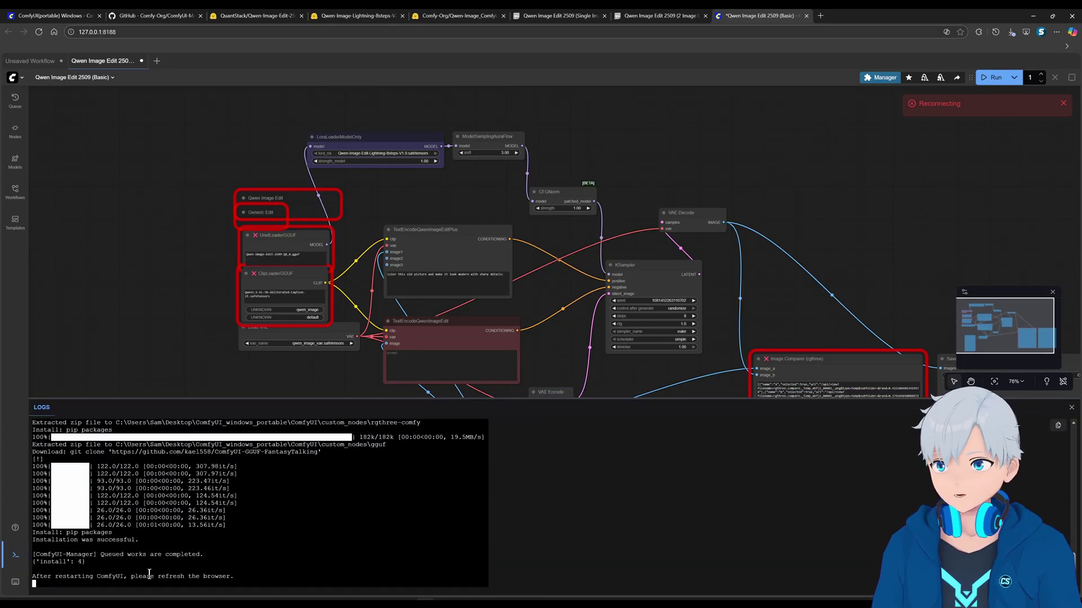
{"action": "left_click_drag", "start_coordinate": [145, 577], "coordinate": [236, 577]}
{"action": "left_click", "coordinate": [339, 525]}
Reload the ComfyUI page despite unsaved changes, check the crashed console, and open the portable folder.
{"action": "left_click_drag", "start_coordinate": [563, 401], "coordinate": [563, 503]}
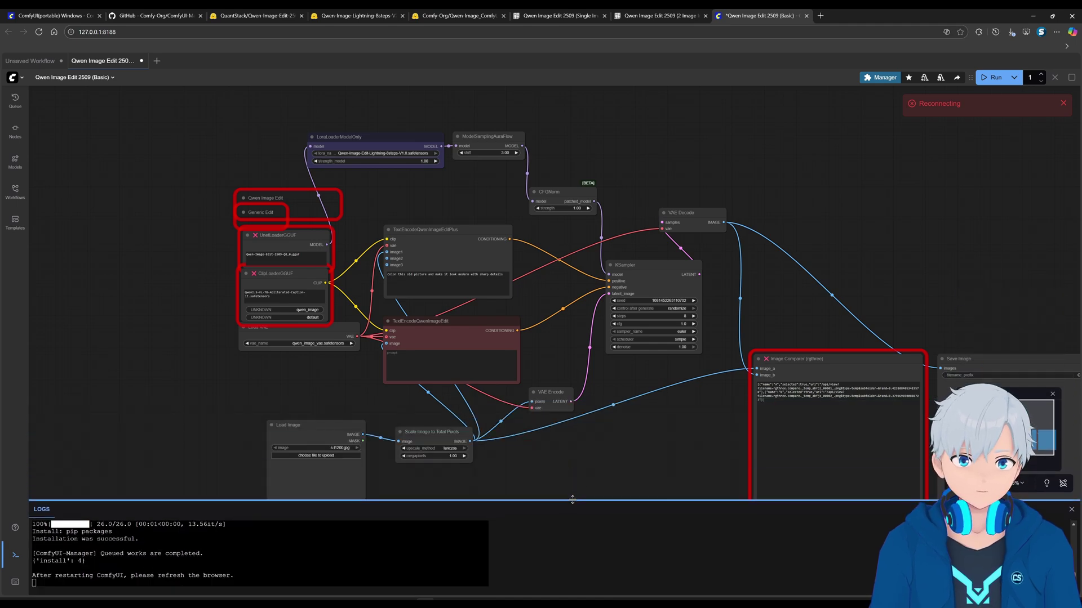
{"action": "left_click", "coordinate": [39, 32]}
{"action": "left_click", "coordinate": [584, 79]}
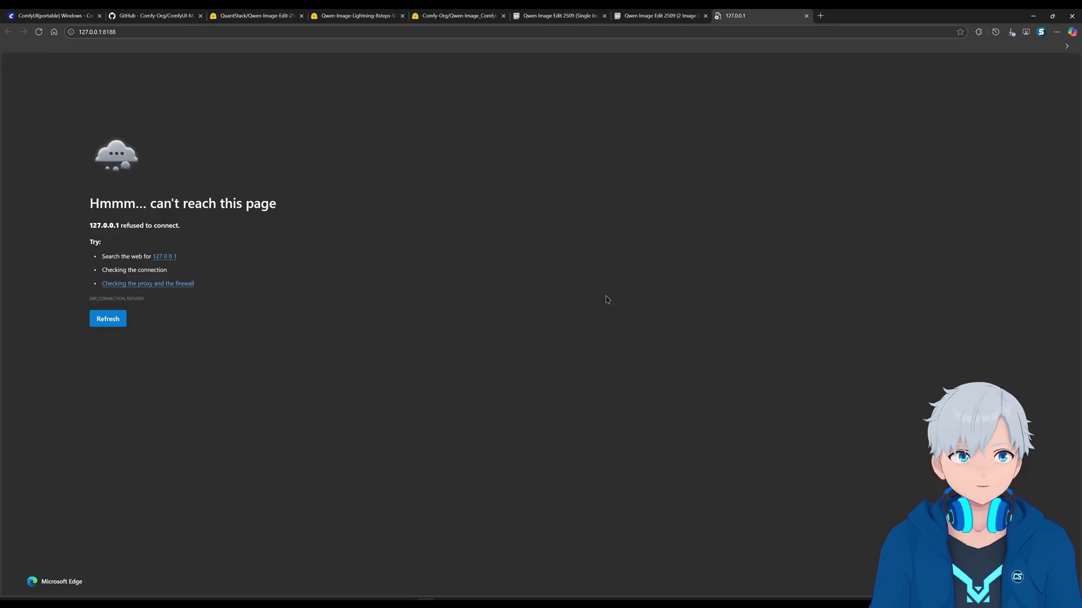
{"action": "key", "text": "alt+Tab"}
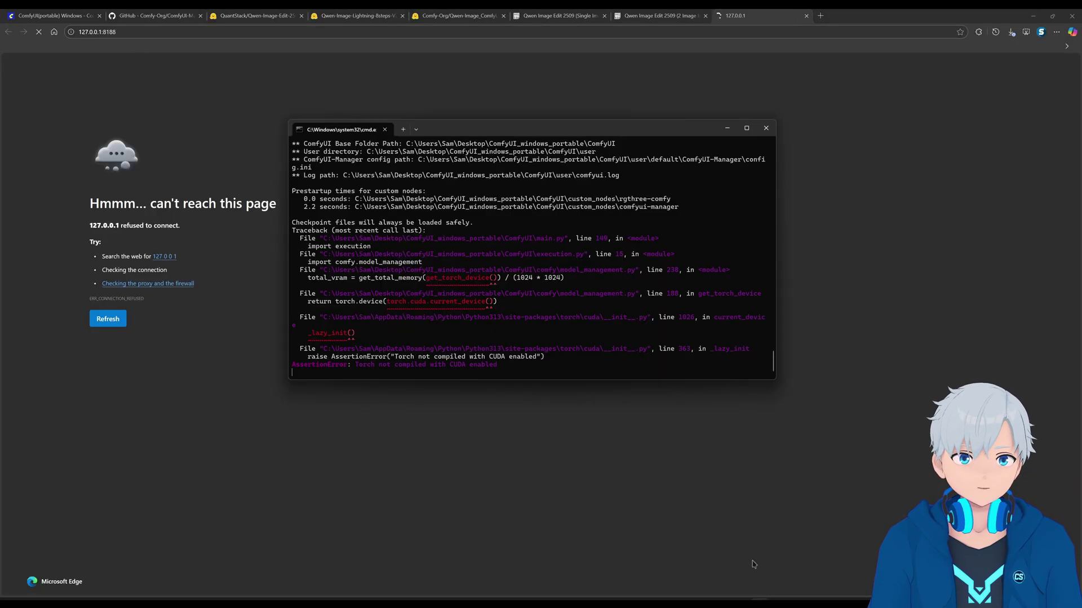
{"action": "left_click", "coordinate": [550, 449]}
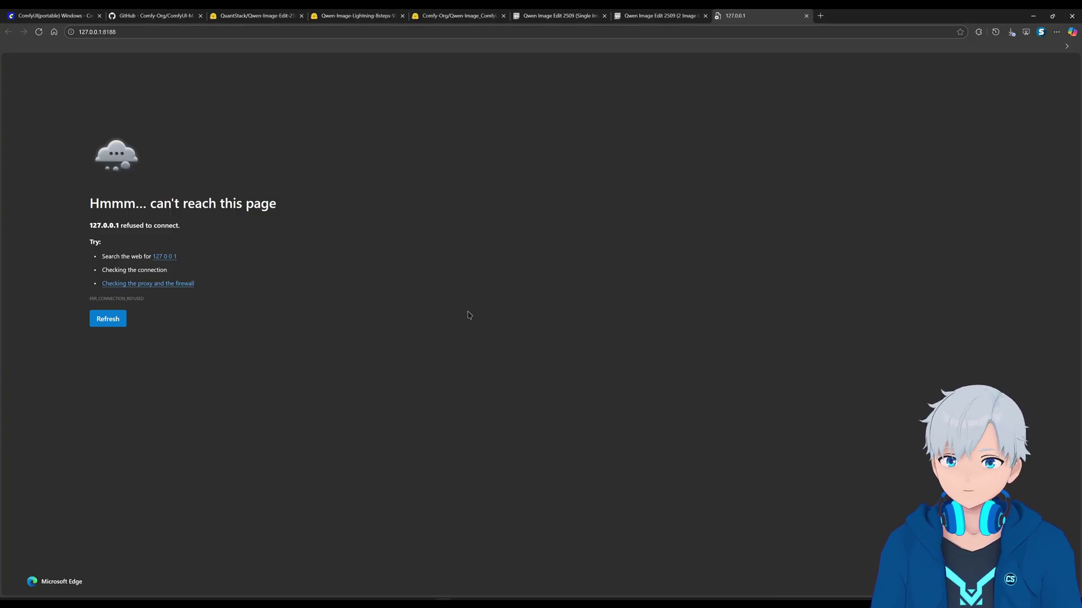
{"action": "mouse_move", "coordinate": [426, 604]}
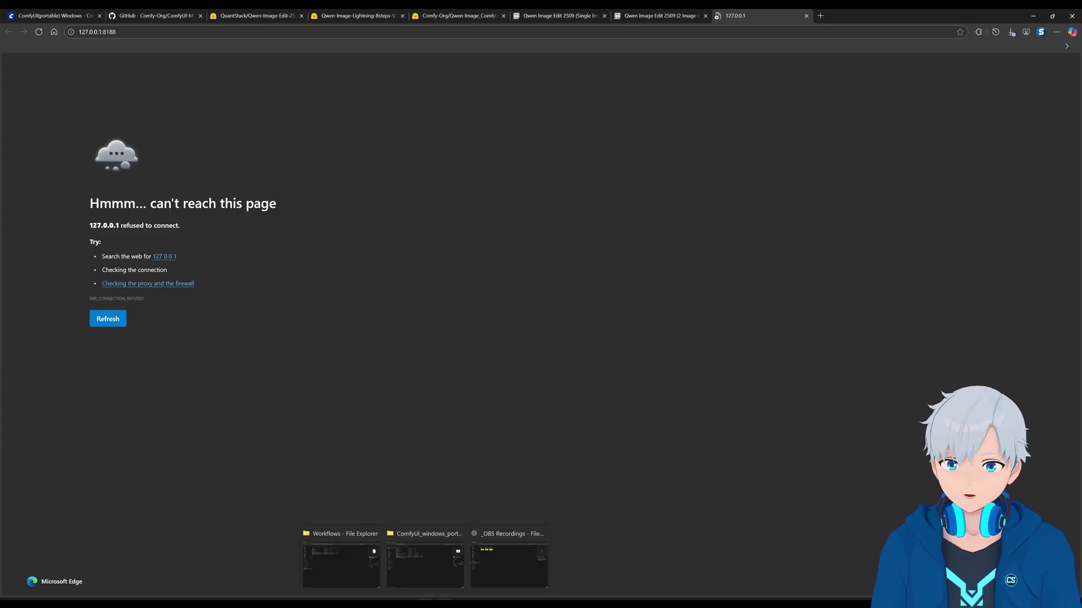
{"action": "left_click", "coordinate": [415, 575]}
Relaunch ComfyUI with run_nvidia_gpu.bat and move the folder window out of the way.
{"action": "left_click", "coordinate": [400, 280]}
{"action": "left_click", "coordinate": [380, 223]}
{"action": "double_click", "coordinate": [392, 224]}
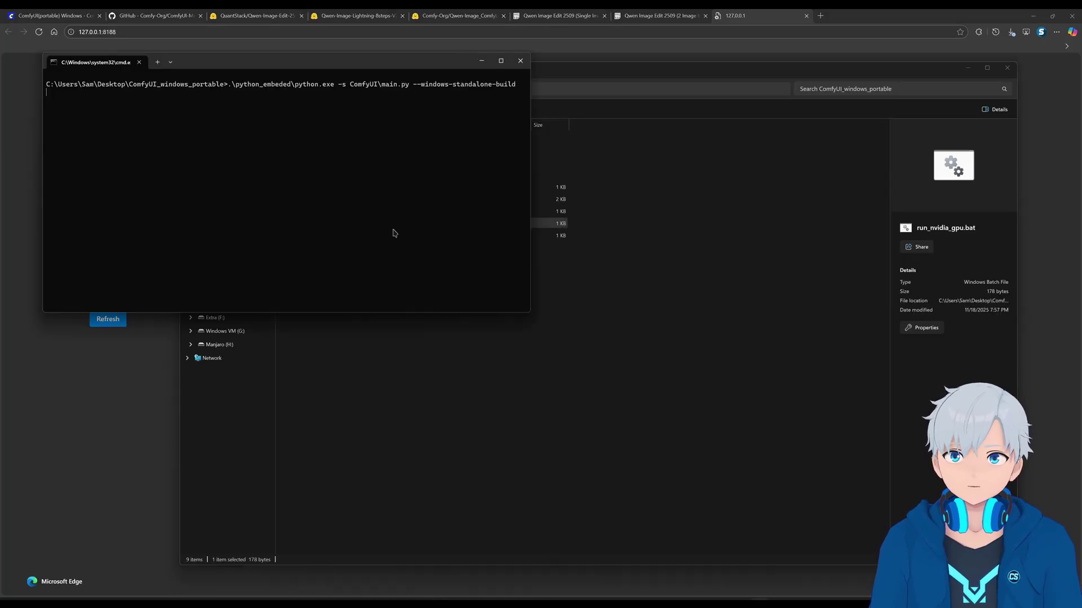
{"action": "left_click", "coordinate": [967, 70]}
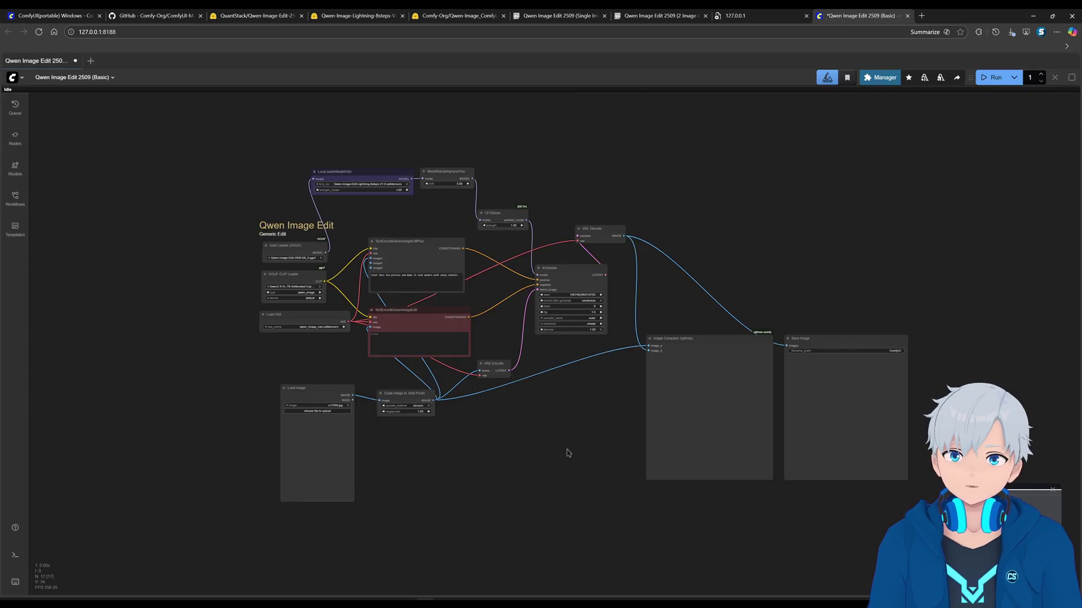
Confirm the Unet Loader (GGUF) node loads Qwen-Image-Edit-2509-Q8_0.gguf, then go to the QuantStack page.
{"action": "left_click_drag", "start_coordinate": [568, 451], "coordinate": [536, 435]}
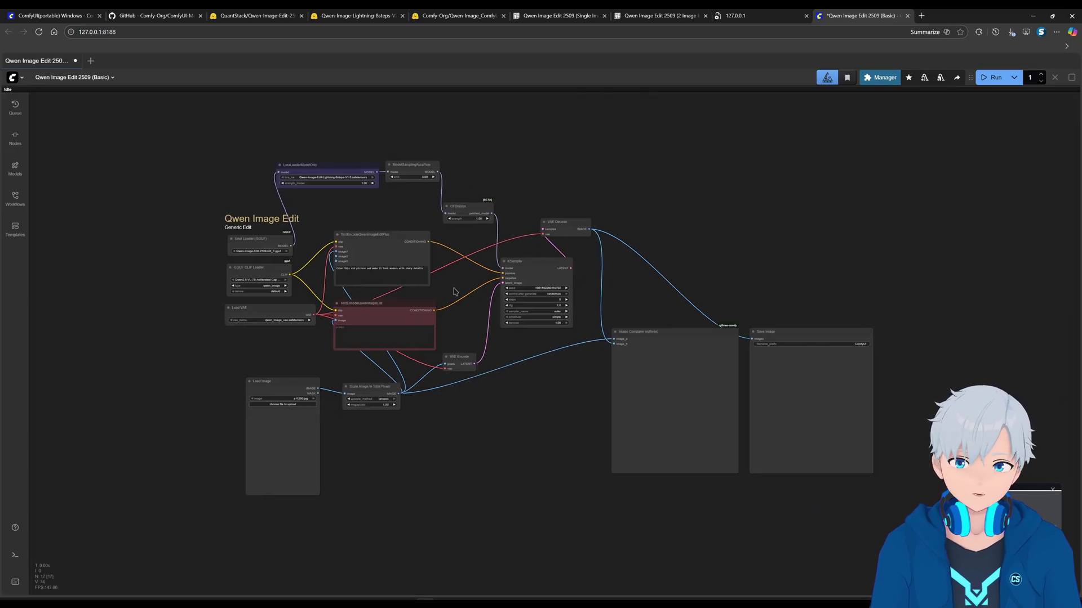
{"action": "scroll", "coordinate": [259, 268], "scroll_direction": "up", "scroll_amount": 7}
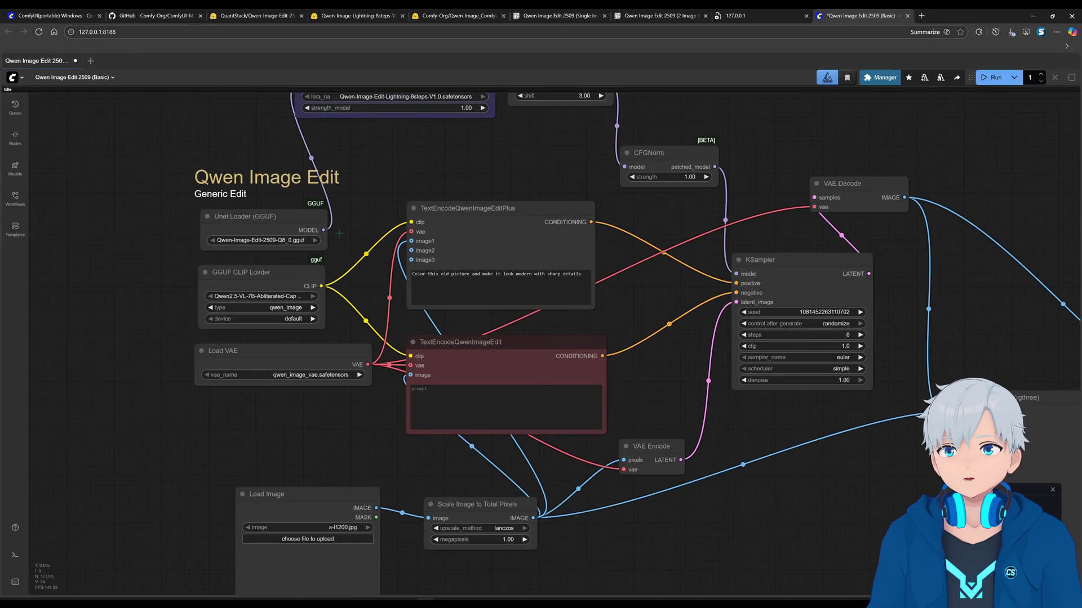
{"action": "left_click_drag", "start_coordinate": [349, 220], "coordinate": [616, 250]}
{"action": "scroll", "coordinate": [429, 274], "scroll_direction": "up", "scroll_amount": 9}
{"action": "left_click_drag", "start_coordinate": [611, 311], "coordinate": [604, 275]}
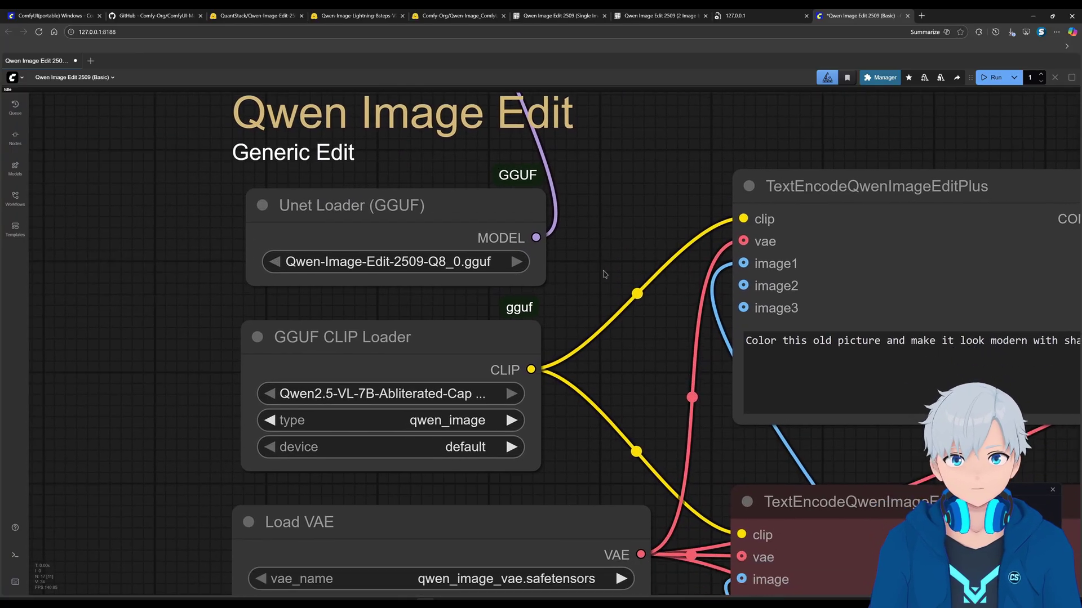
{"action": "left_click", "coordinate": [480, 212]}
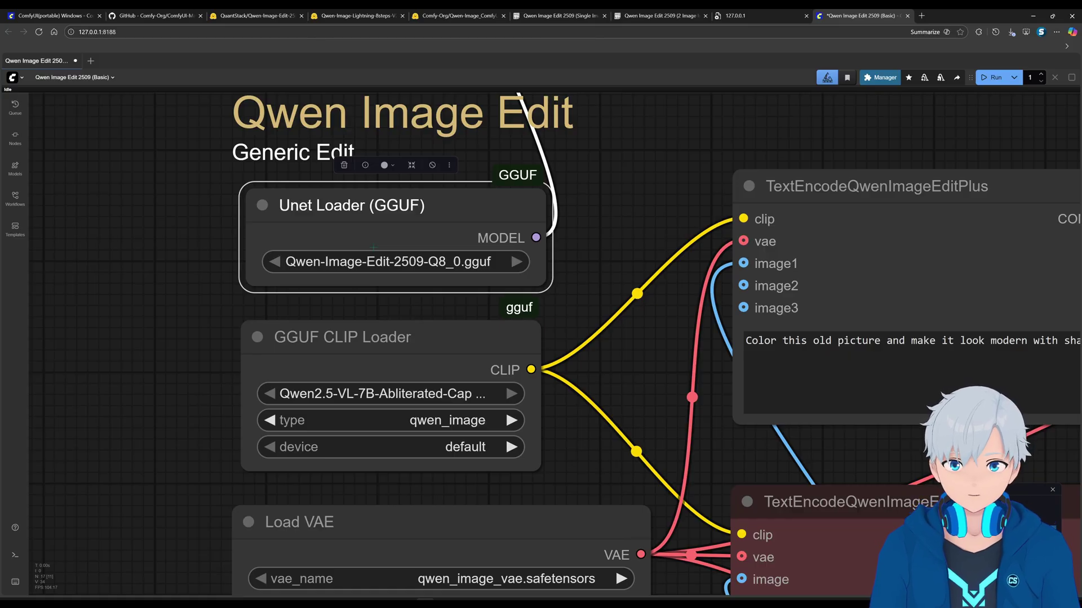
{"action": "scroll", "coordinate": [366, 270], "scroll_direction": "down", "scroll_amount": 2}
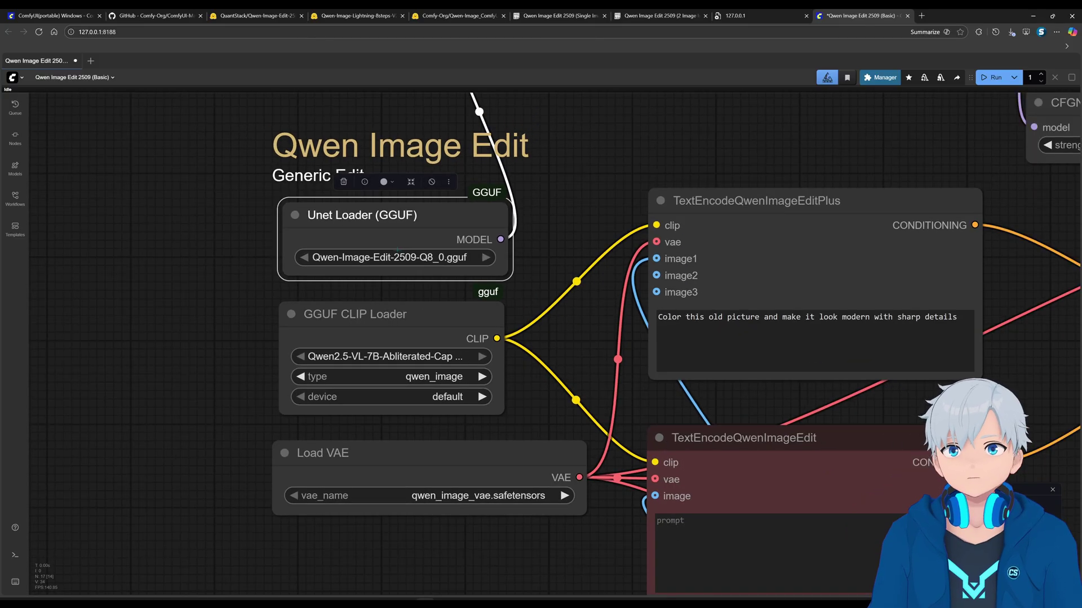
{"action": "left_click", "coordinate": [256, 15]}
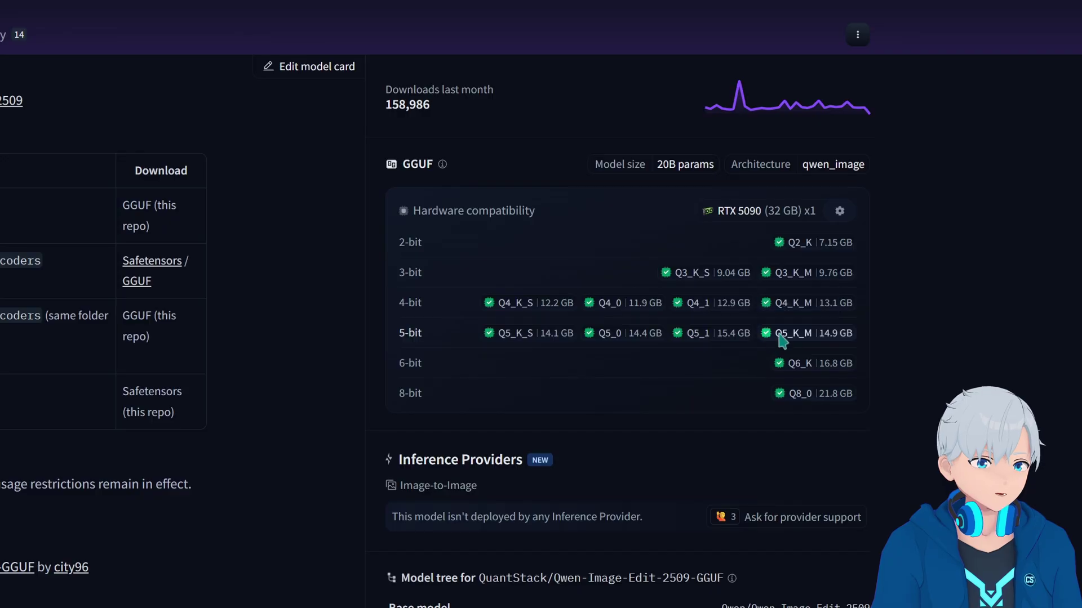
{"action": "mouse_move", "coordinate": [773, 337]}
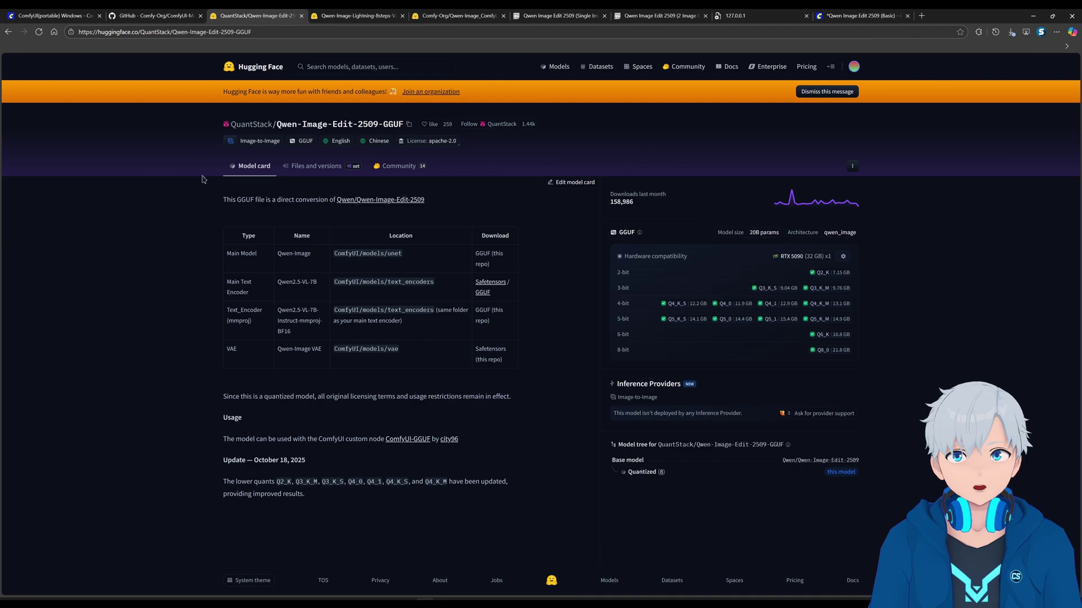
{"action": "left_click", "coordinate": [340, 15]}
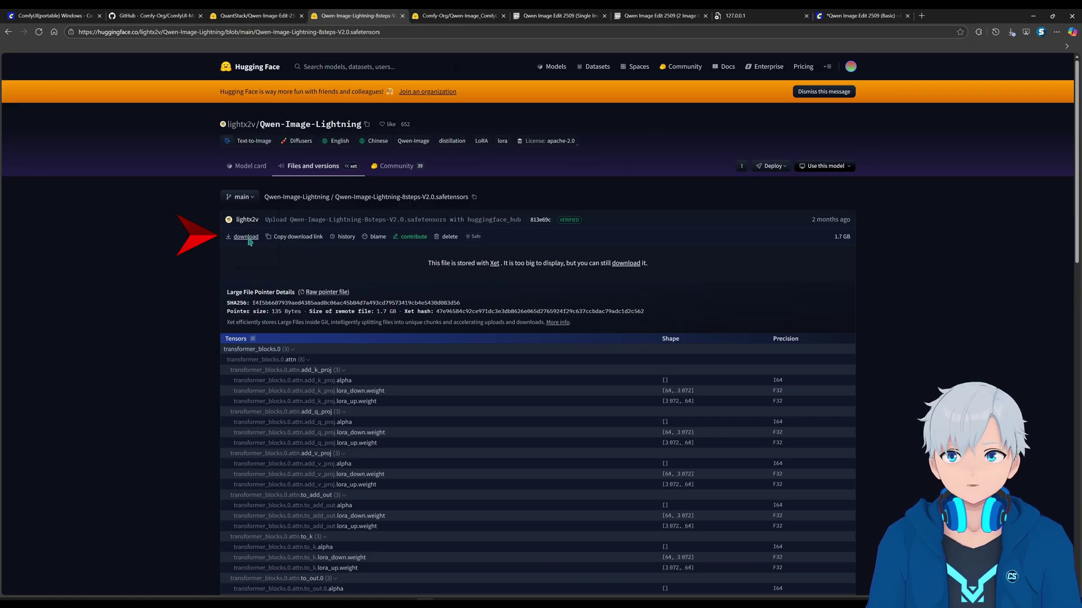
{"action": "left_click", "coordinate": [256, 15]}
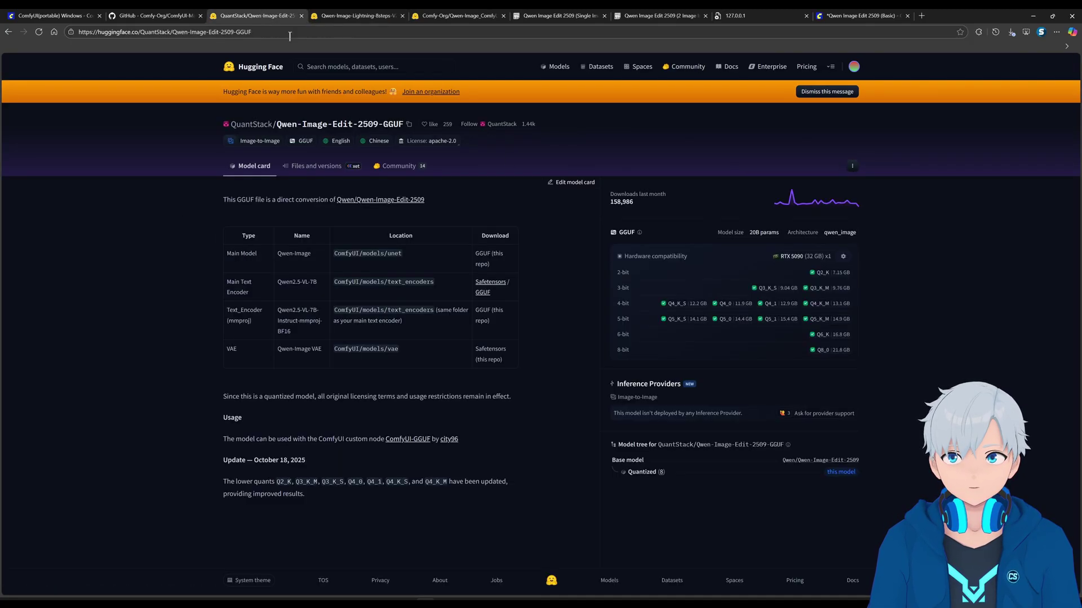
{"action": "left_click", "coordinate": [836, 351]}
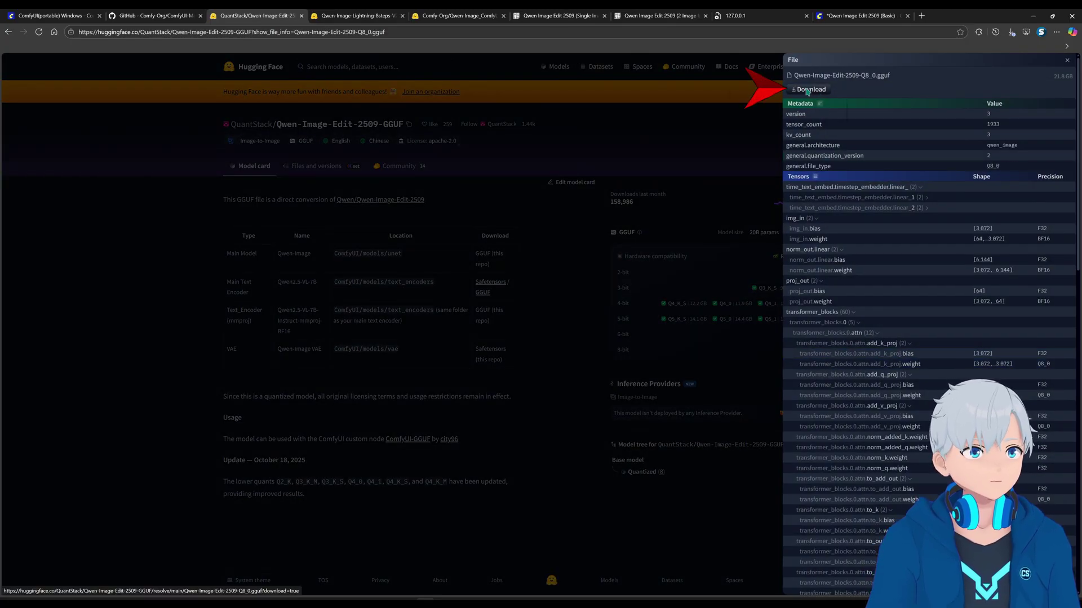
{"action": "left_click", "coordinate": [1066, 60]}
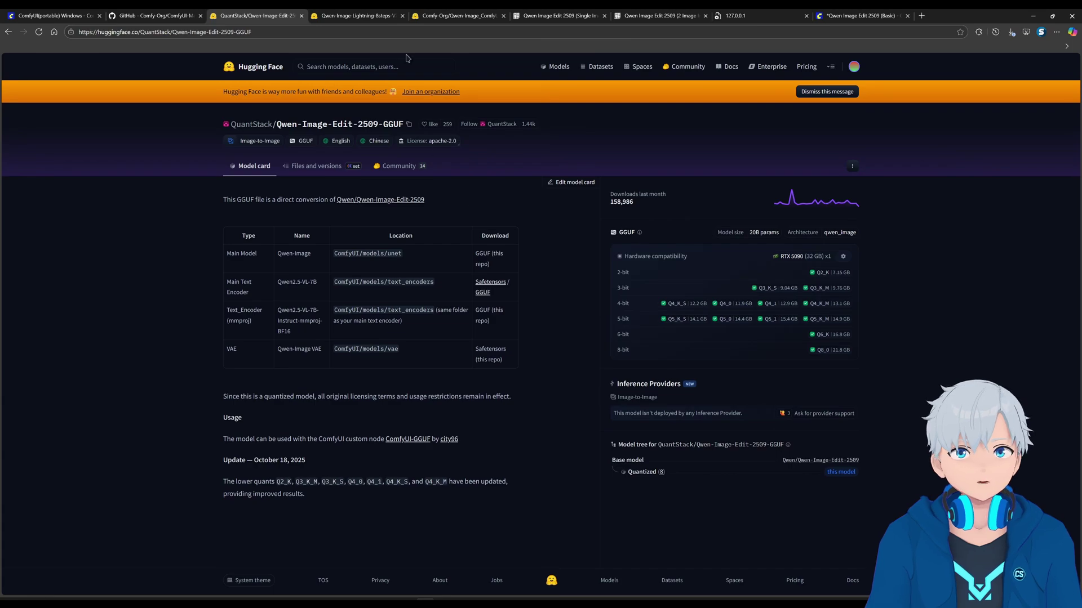
Switch to the Comfy-Org/Qwen-Image_ComfyUI page showing the split_files/text_encoders folder.
{"action": "left_click", "coordinate": [454, 15]}
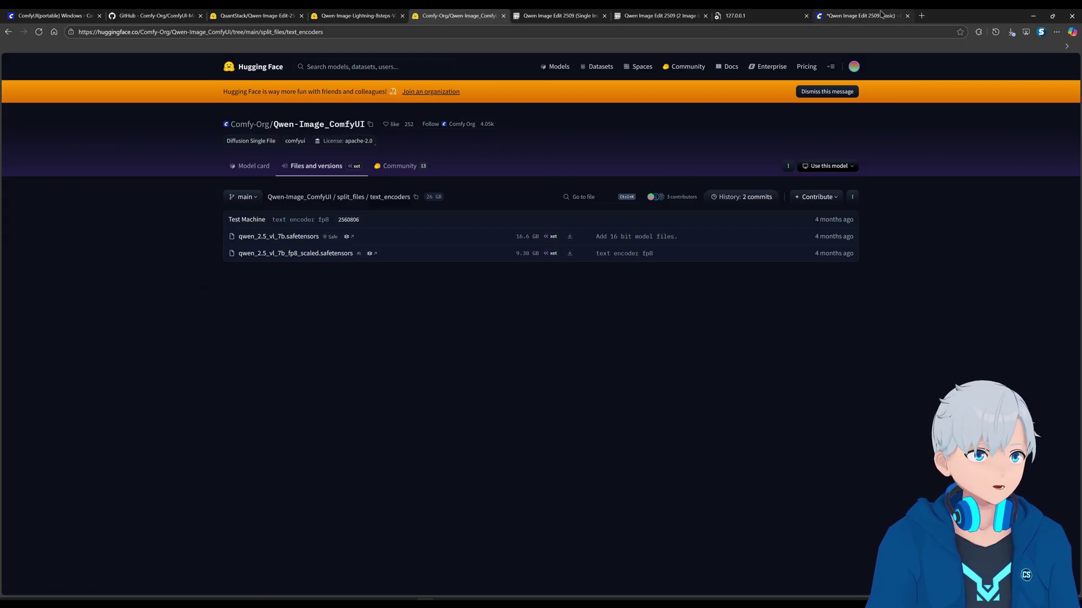
Minimise the browser and console, and gather the three downloaded Qwen files on the desktop.
{"action": "left_click", "coordinate": [1034, 16]}
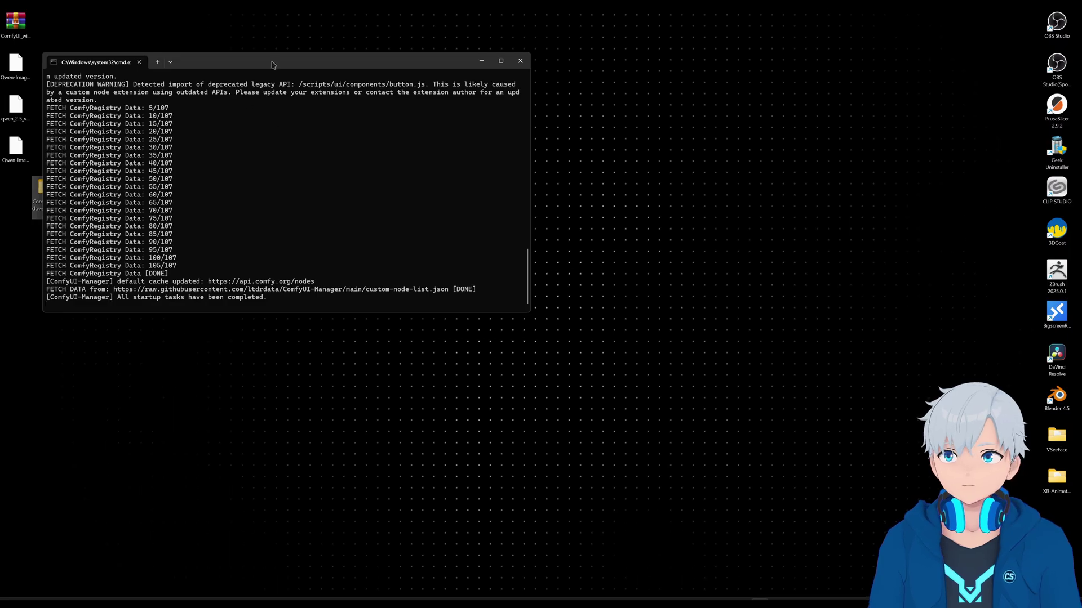
{"action": "left_click_drag", "start_coordinate": [254, 62], "coordinate": [614, 170]}
{"action": "left_click", "coordinate": [821, 169]}
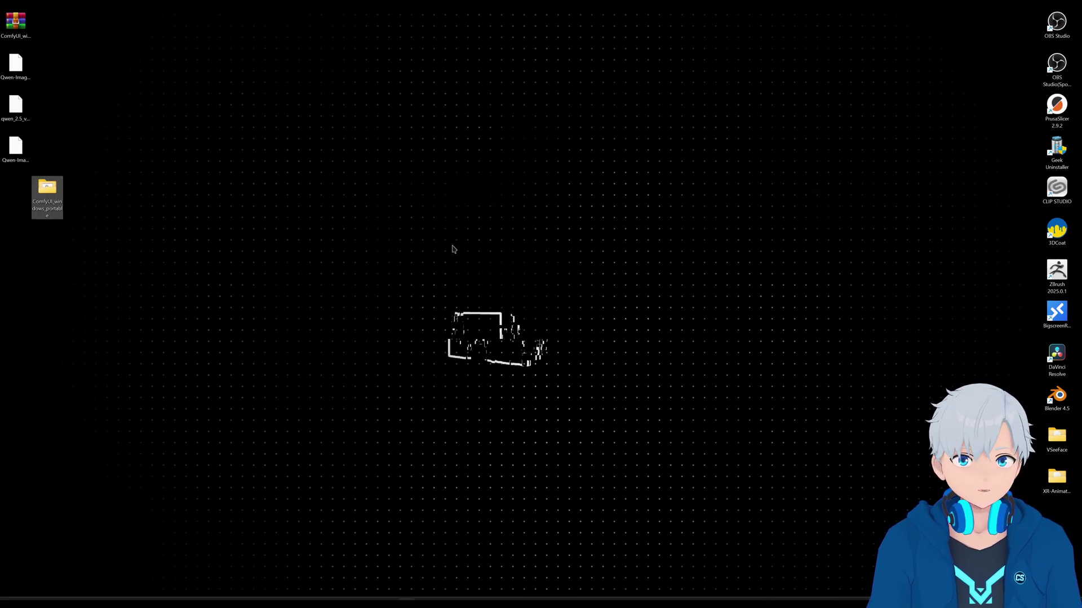
{"action": "left_click_drag", "start_coordinate": [46, 213], "coordinate": [15, 213]}
{"action": "left_click_drag", "start_coordinate": [80, 162], "coordinate": [356, 159]}
{"action": "left_click", "coordinate": [237, 150]}
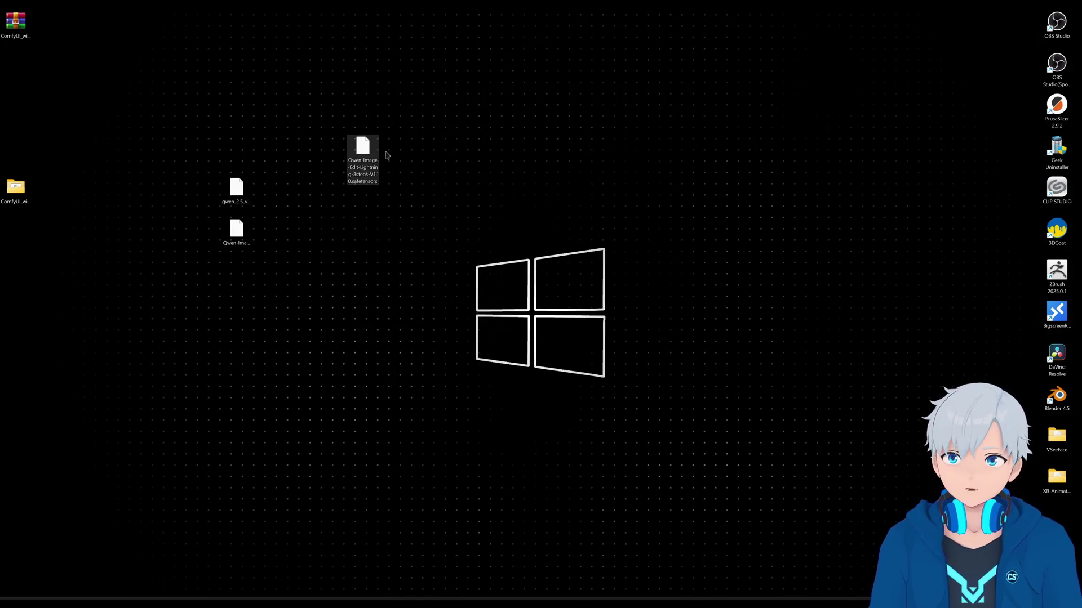
Copy the Lightning-8steps-V1.0 LoRA and paste it into ComfyUI\models\loras.
{"action": "right_click", "coordinate": [365, 147]}
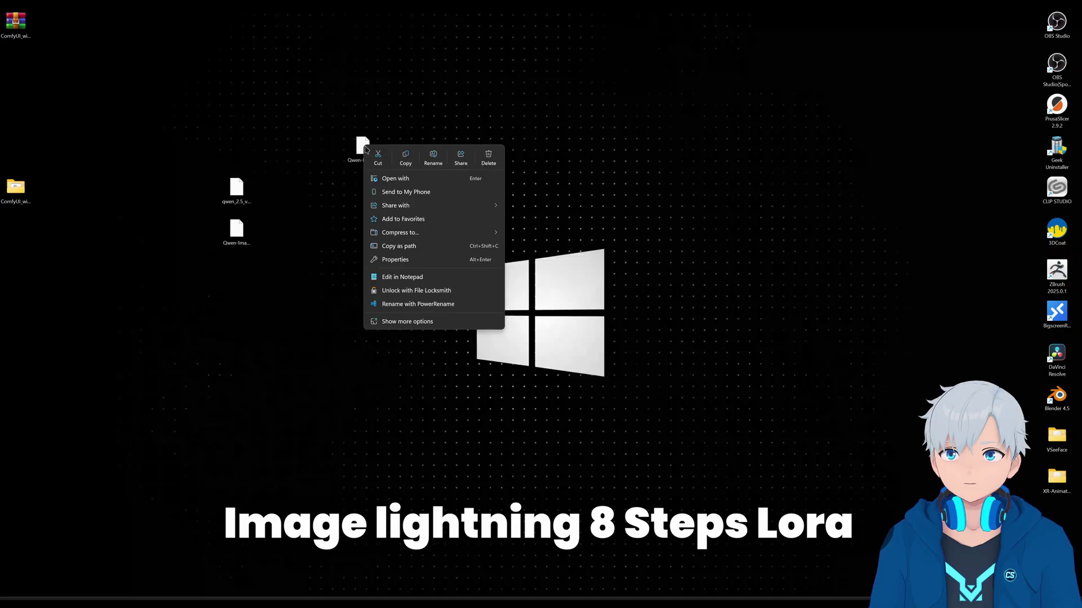
{"action": "left_click", "coordinate": [411, 159]}
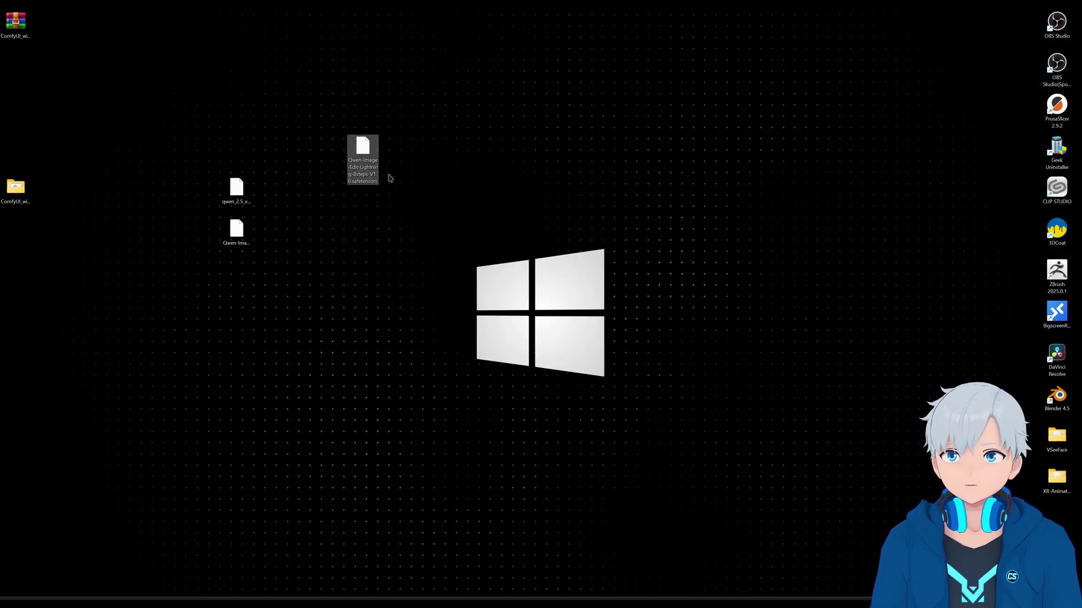
{"action": "double_click", "coordinate": [27, 197]}
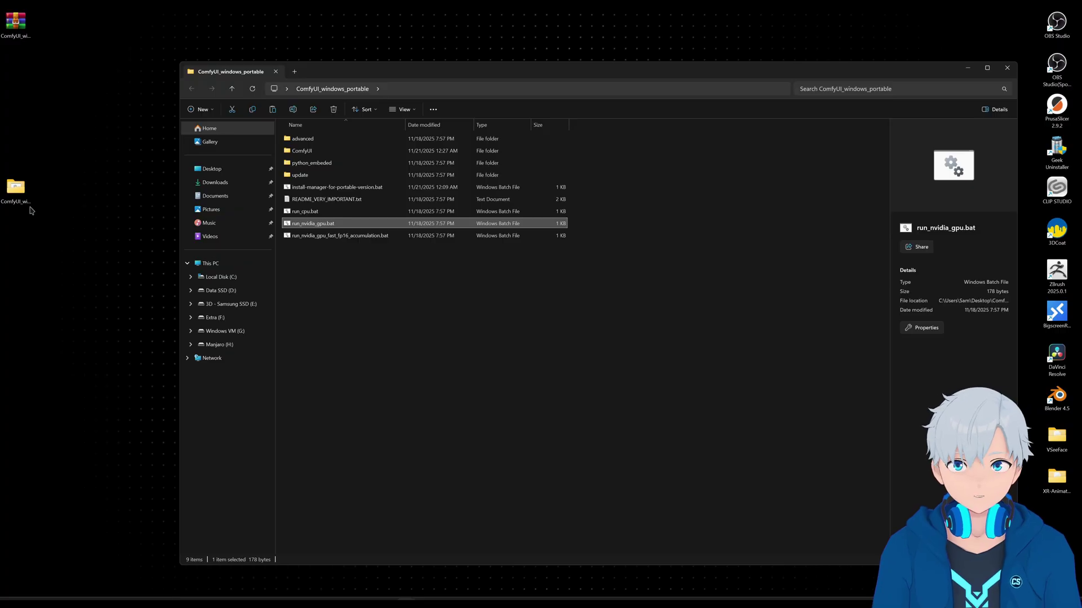
{"action": "double_click", "coordinate": [329, 152]}
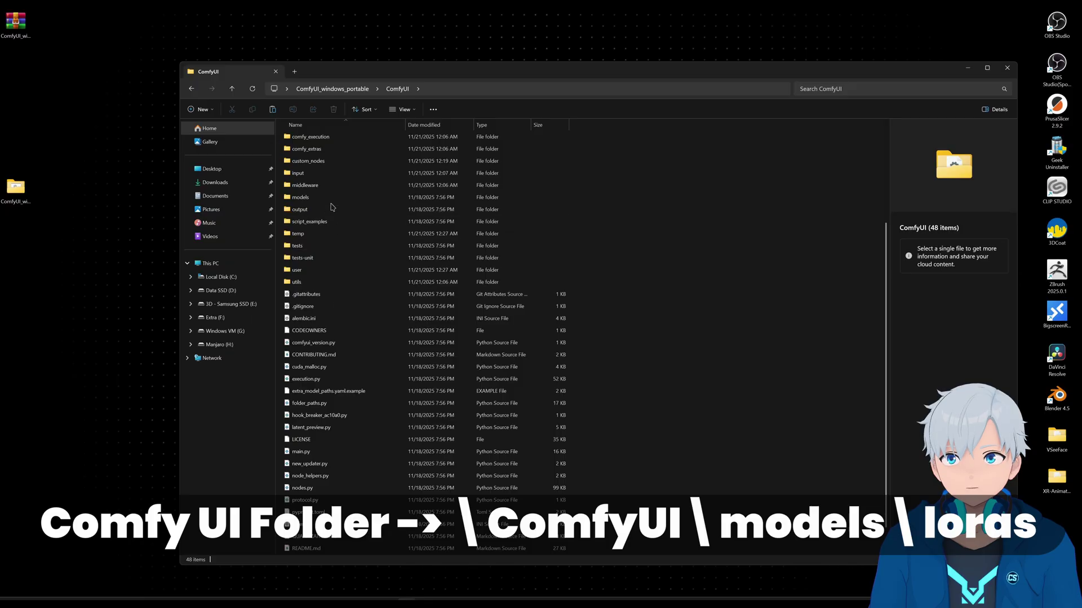
{"action": "type", "text": "mo"}
{"action": "key", "text": "Return"}
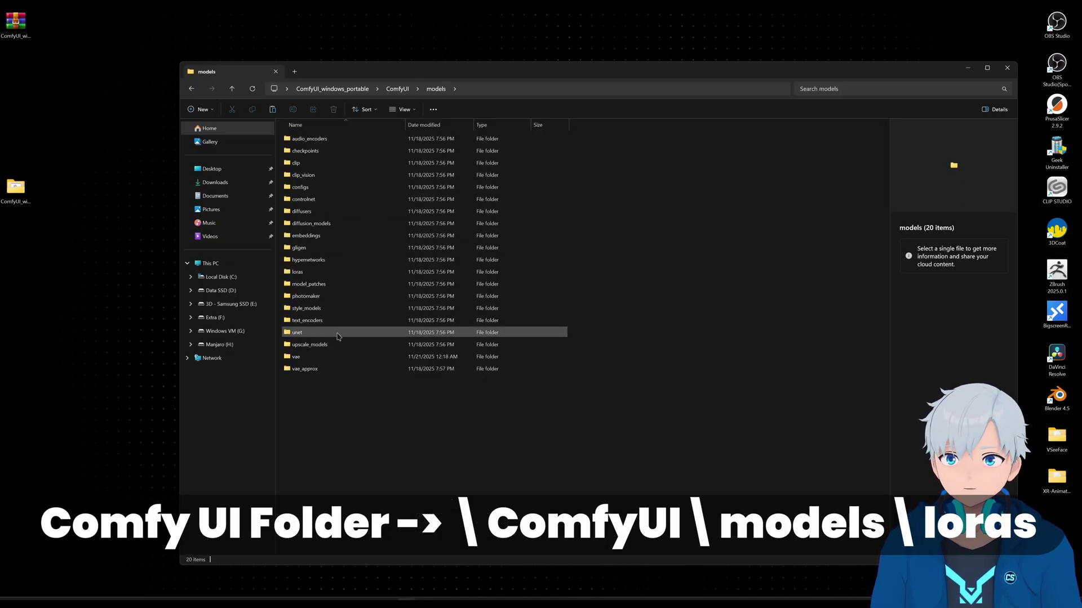
{"action": "double_click", "coordinate": [363, 273]}
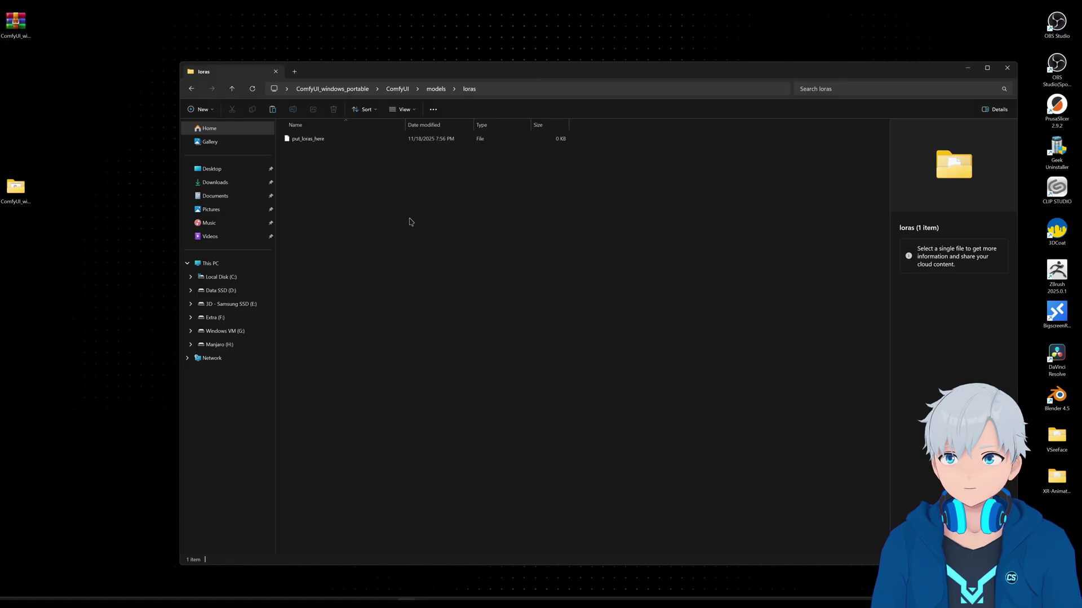
{"action": "right_click", "coordinate": [357, 212]}
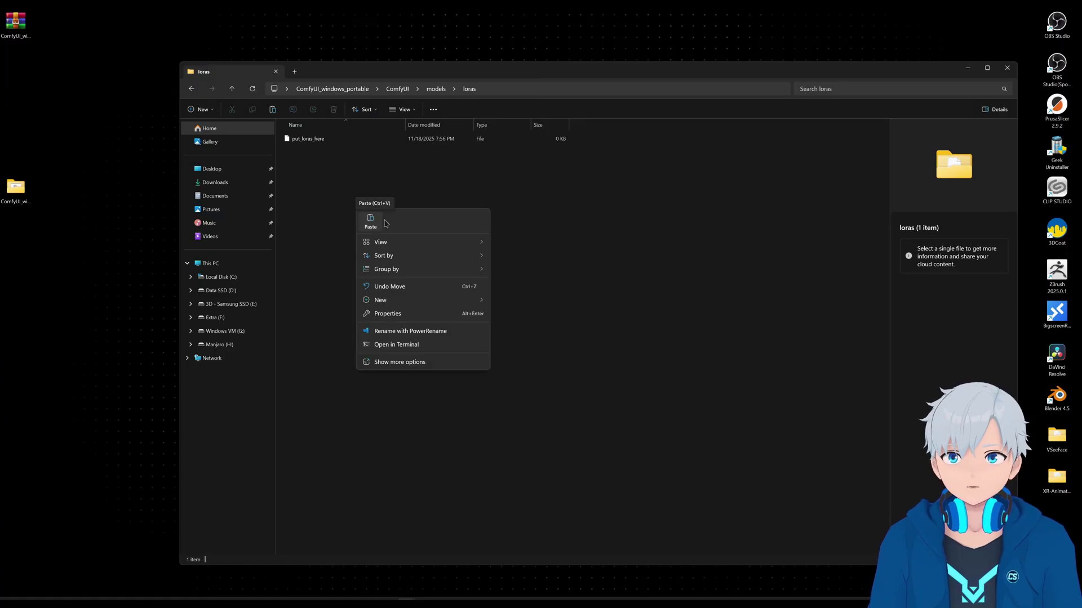
{"action": "left_click", "coordinate": [376, 223]}
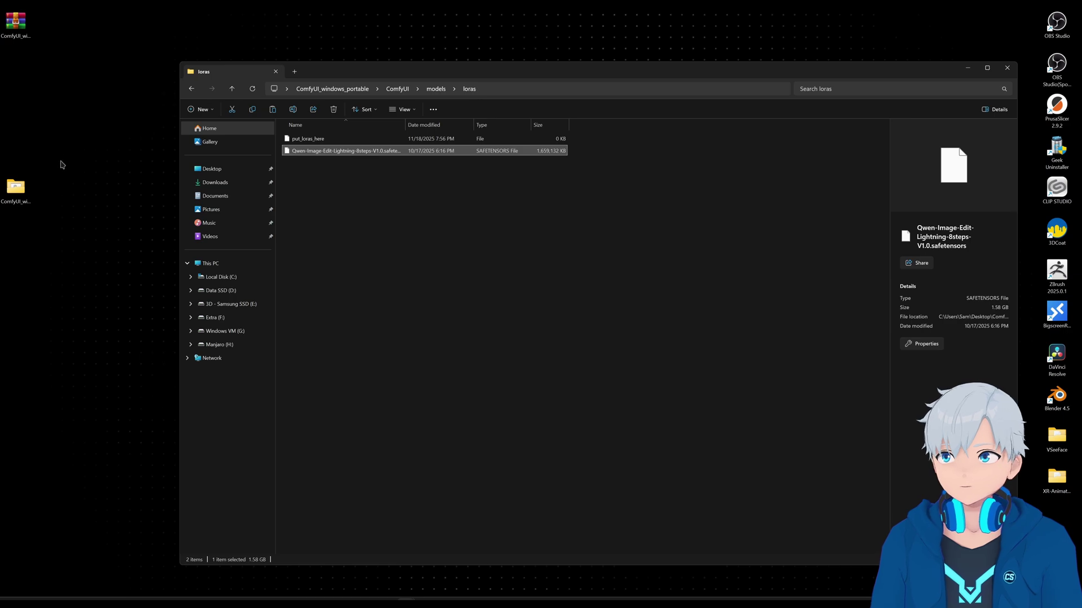
Copy the Qwen-Image-Edit-2509-Q8_0.gguf model file from the desktop.
{"action": "left_click_drag", "start_coordinate": [364, 77], "coordinate": [456, 105]}
{"action": "left_click", "coordinate": [237, 230]}
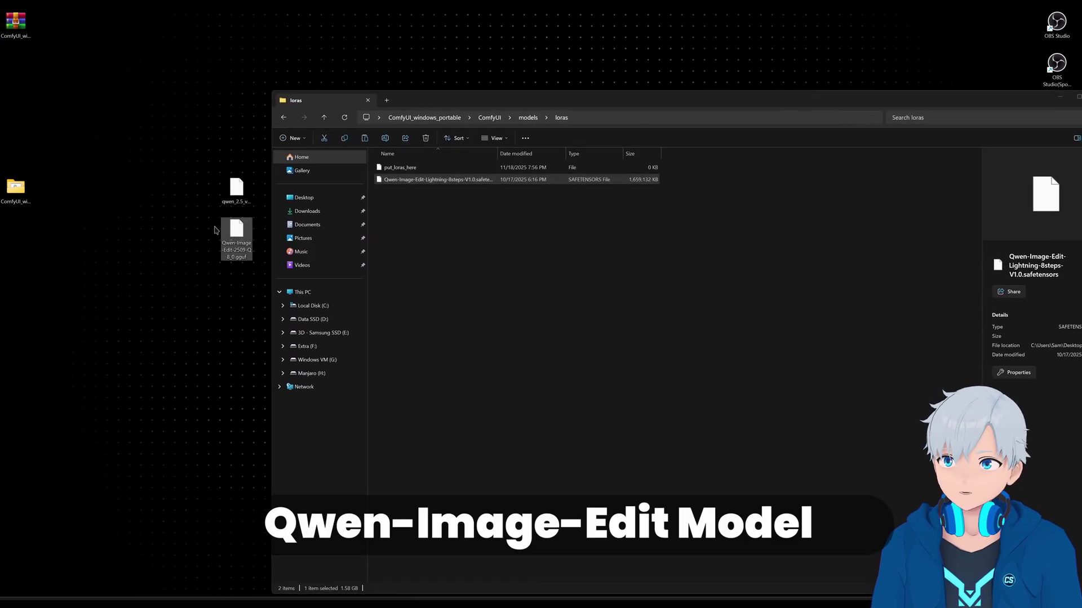
{"action": "right_click", "coordinate": [242, 239]}
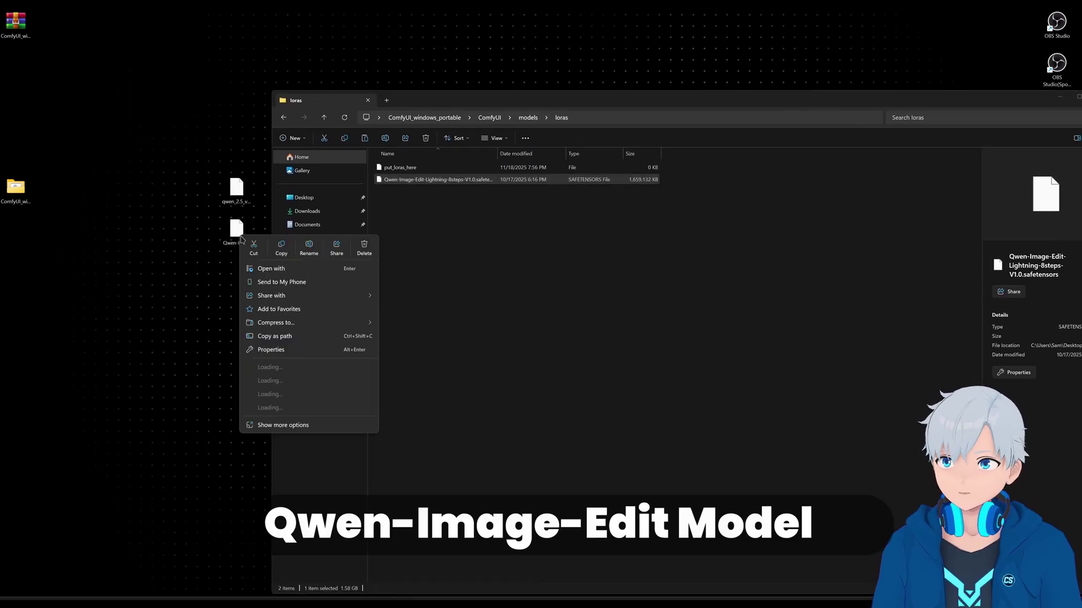
{"action": "left_click", "coordinate": [282, 248]}
{"action": "left_click", "coordinate": [376, 266]}
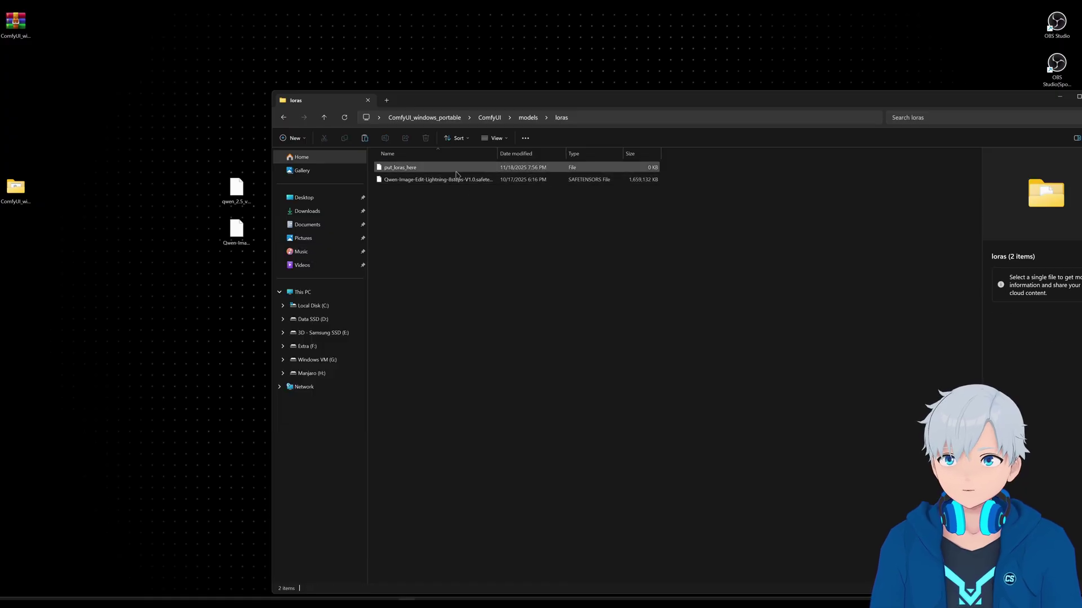
Paste the GGUF model into ComfyUI\models\unet and let the 21 GB copy finish.
{"action": "left_click", "coordinate": [489, 118]}
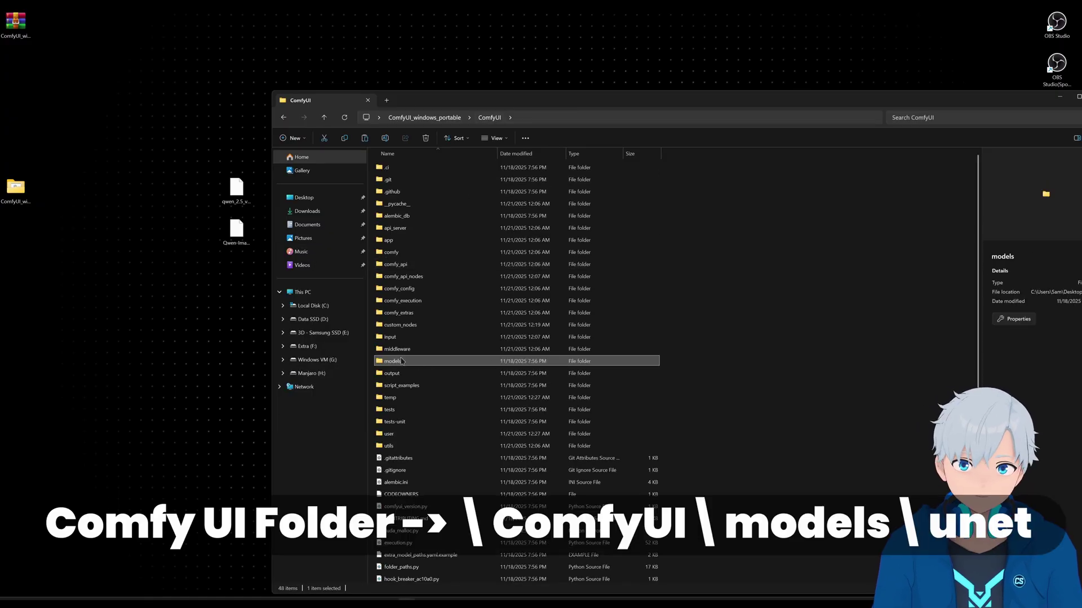
{"action": "double_click", "coordinate": [438, 363]}
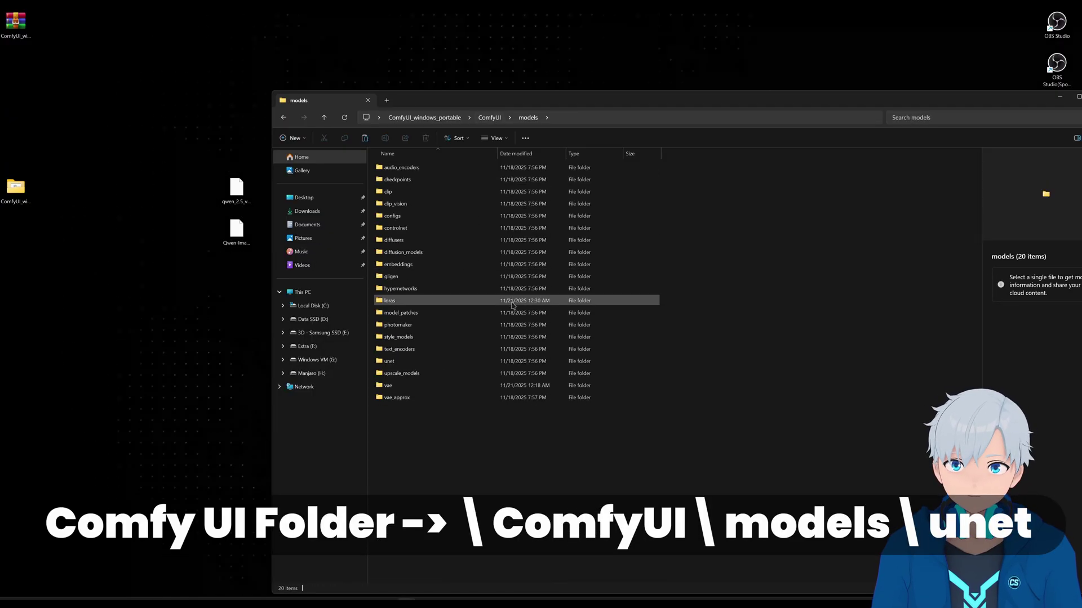
{"action": "left_click", "coordinate": [442, 364]}
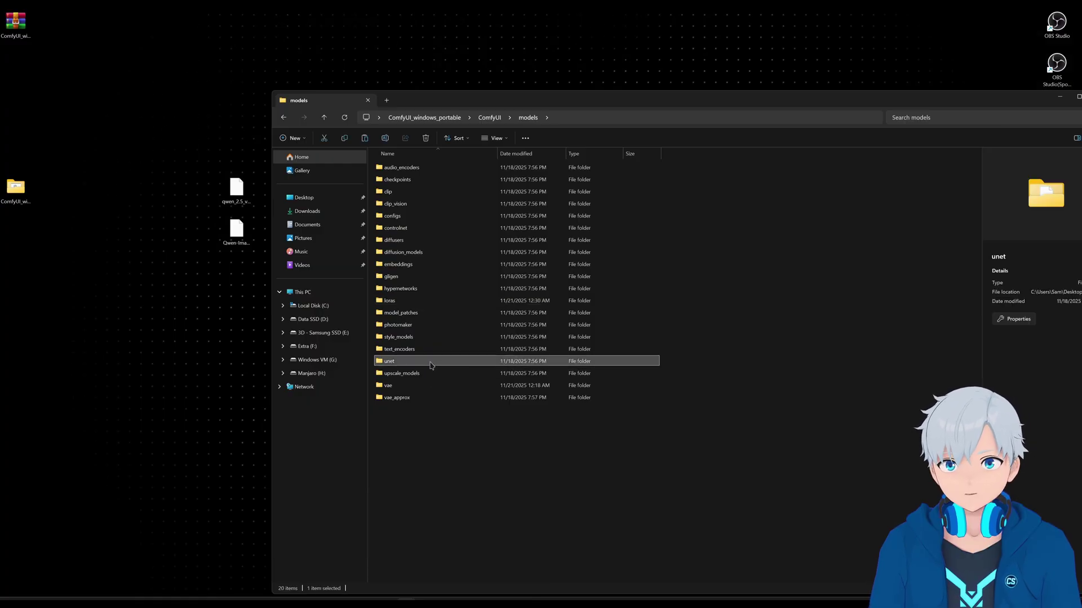
{"action": "double_click", "coordinate": [430, 365]}
{"action": "right_click", "coordinate": [500, 251]}
{"action": "left_click", "coordinate": [518, 262]}
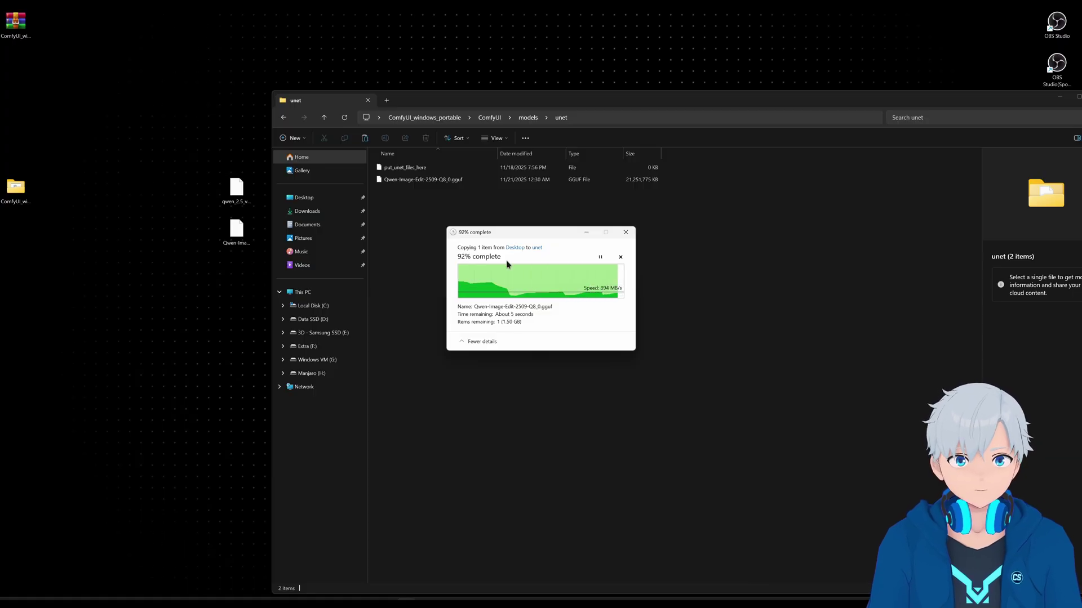
{"action": "left_click", "coordinate": [536, 262]}
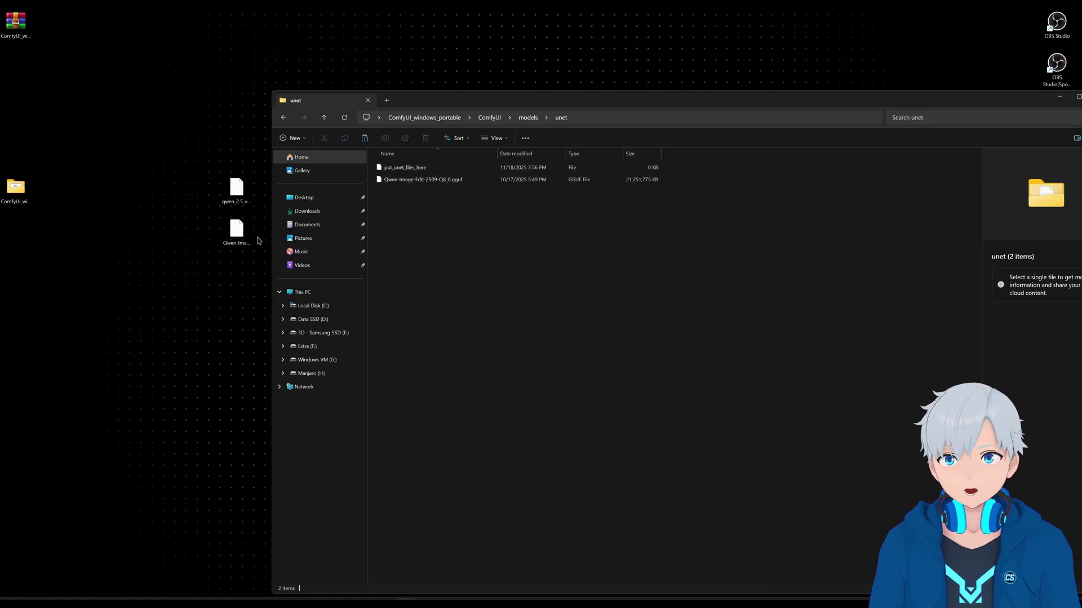
Copy qwen_2.5_vl_7b_fp8_scaled.safetensors from the desktop.
{"action": "left_click", "coordinate": [239, 192]}
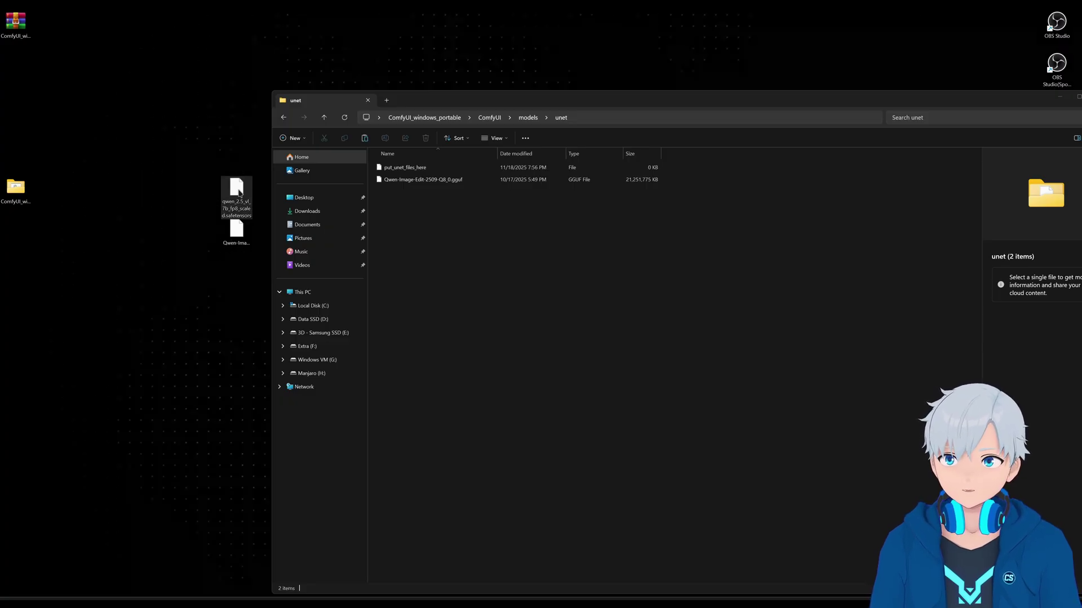
{"action": "right_click", "coordinate": [233, 196]}
{"action": "left_click", "coordinate": [262, 206]}
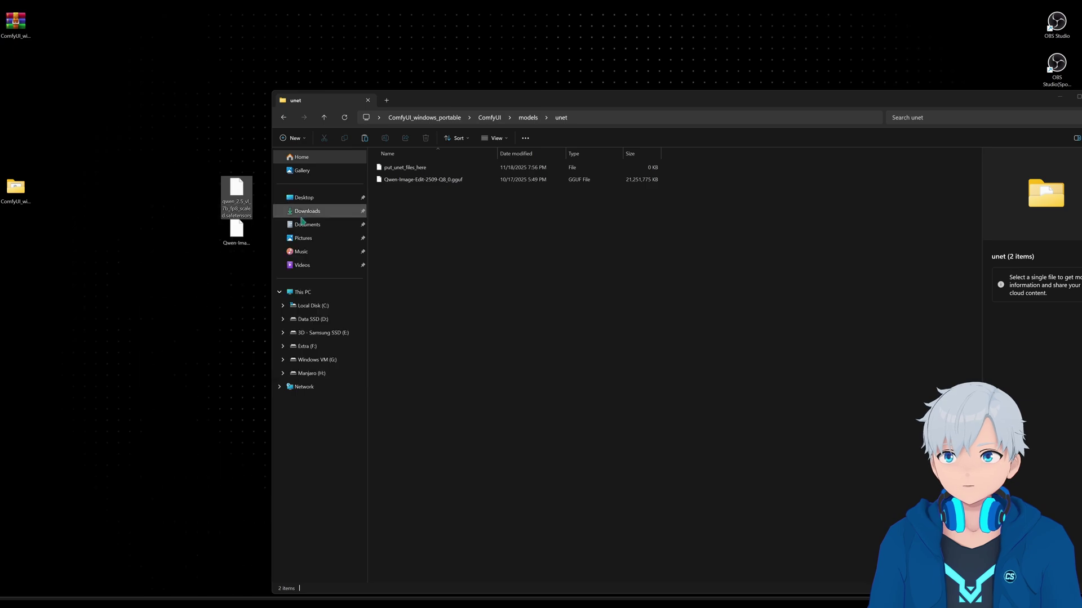
Paste the text encoder into ComfyUI\models\text_encoders and minimize Explorer.
{"action": "left_click", "coordinate": [488, 118]}
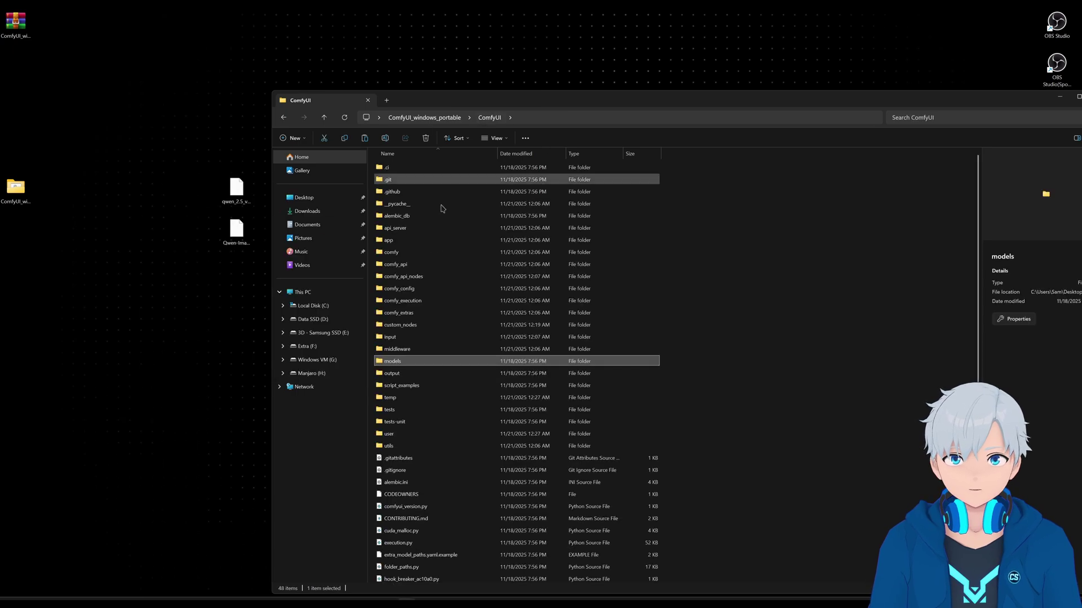
{"action": "double_click", "coordinate": [423, 364]}
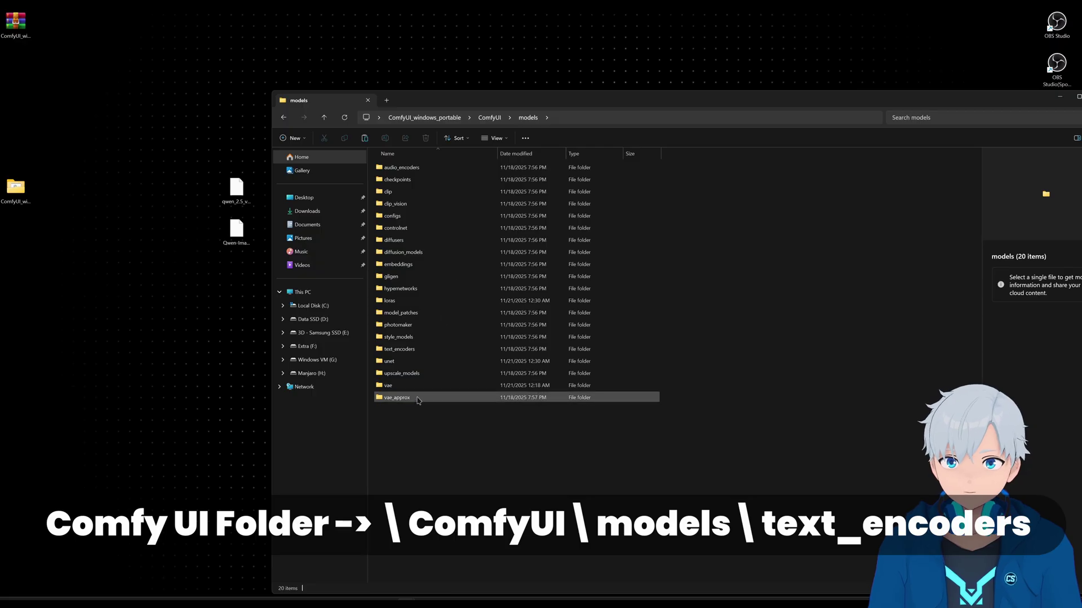
{"action": "left_click", "coordinate": [422, 349]}
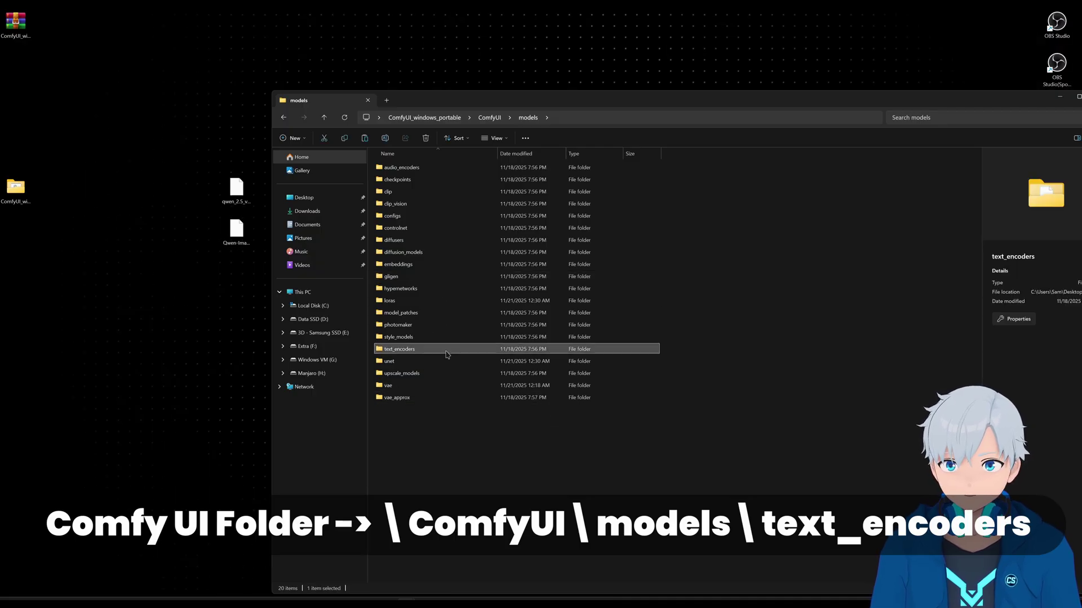
{"action": "double_click", "coordinate": [445, 350]}
{"action": "right_click", "coordinate": [488, 237]}
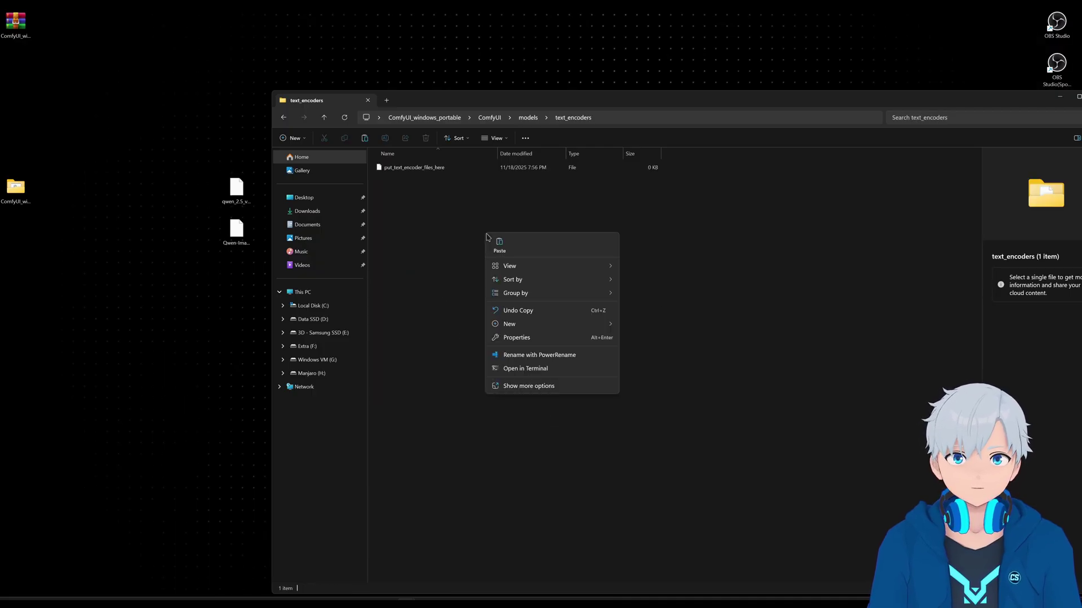
{"action": "left_click", "coordinate": [502, 249]}
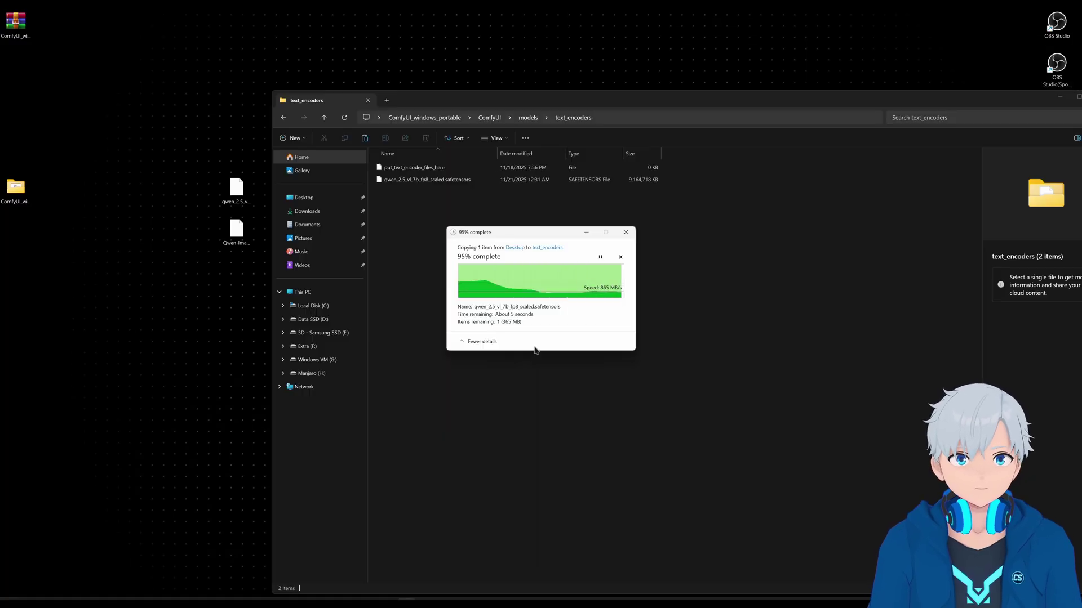
{"action": "left_click_drag", "start_coordinate": [883, 101], "coordinate": [703, 90]}
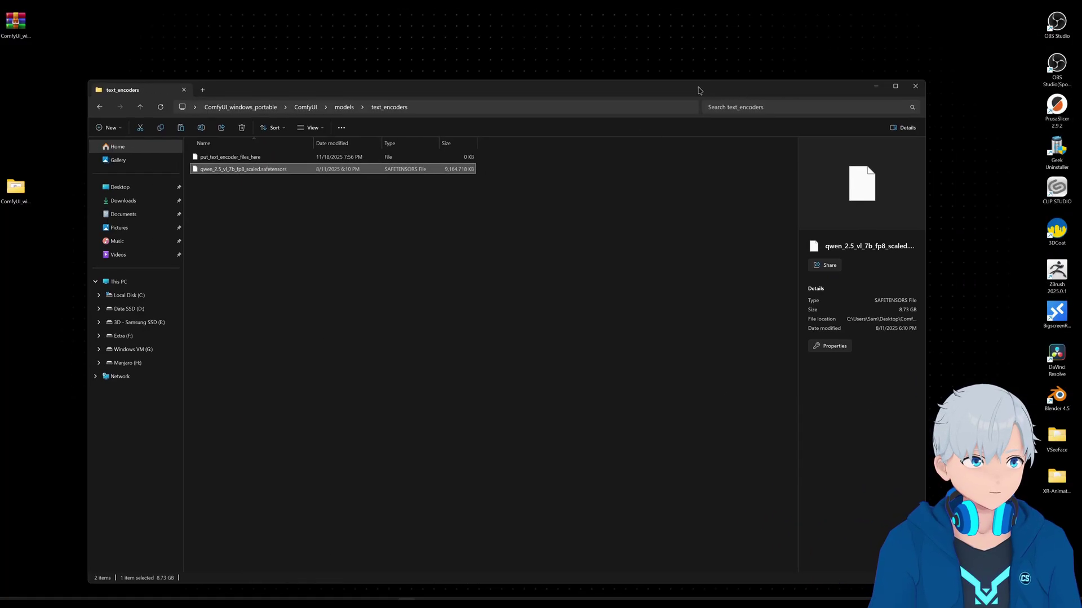
{"action": "left_click", "coordinate": [878, 87]}
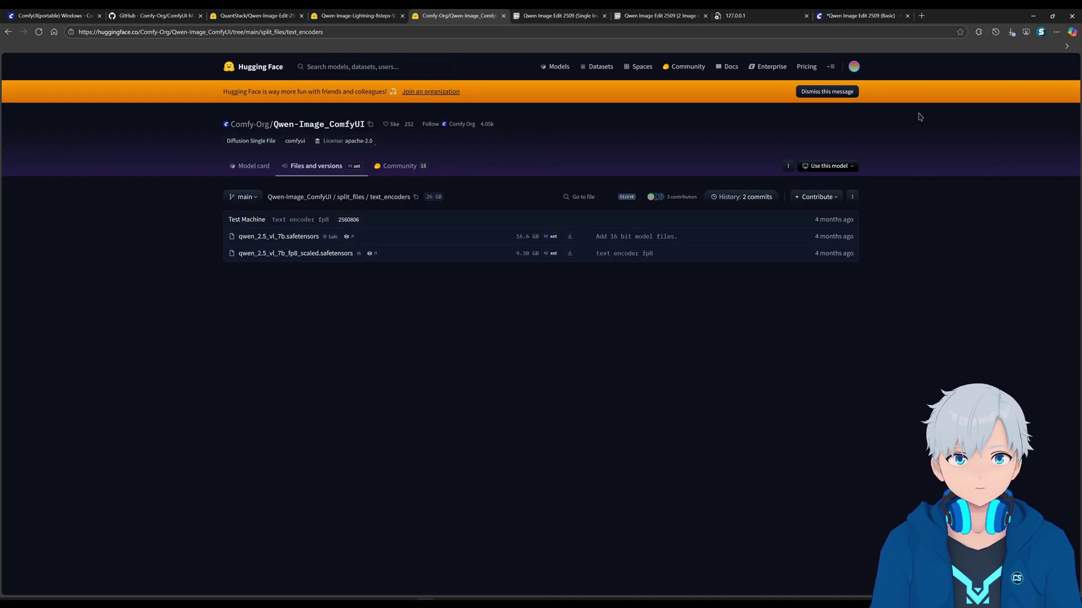
Switch to the Qwen Image Edit 2509 (Basic) workflow and refresh model lists with R.
{"action": "left_click", "coordinate": [868, 16]}
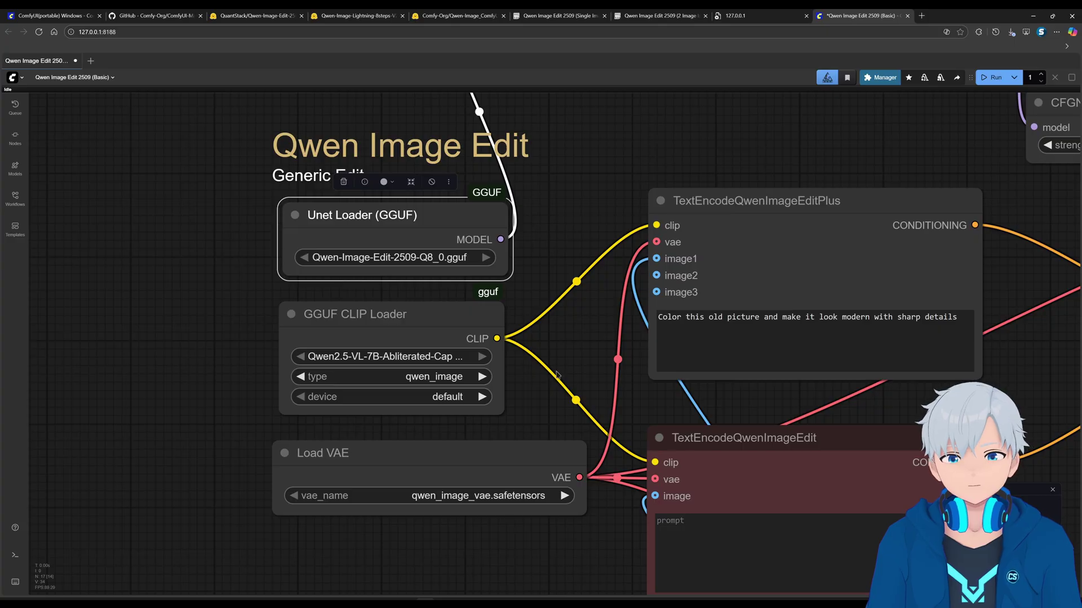
{"action": "scroll", "coordinate": [600, 296], "scroll_direction": "down", "scroll_amount": 3}
{"action": "left_click", "coordinate": [586, 187]}
{"action": "key", "text": "r"}
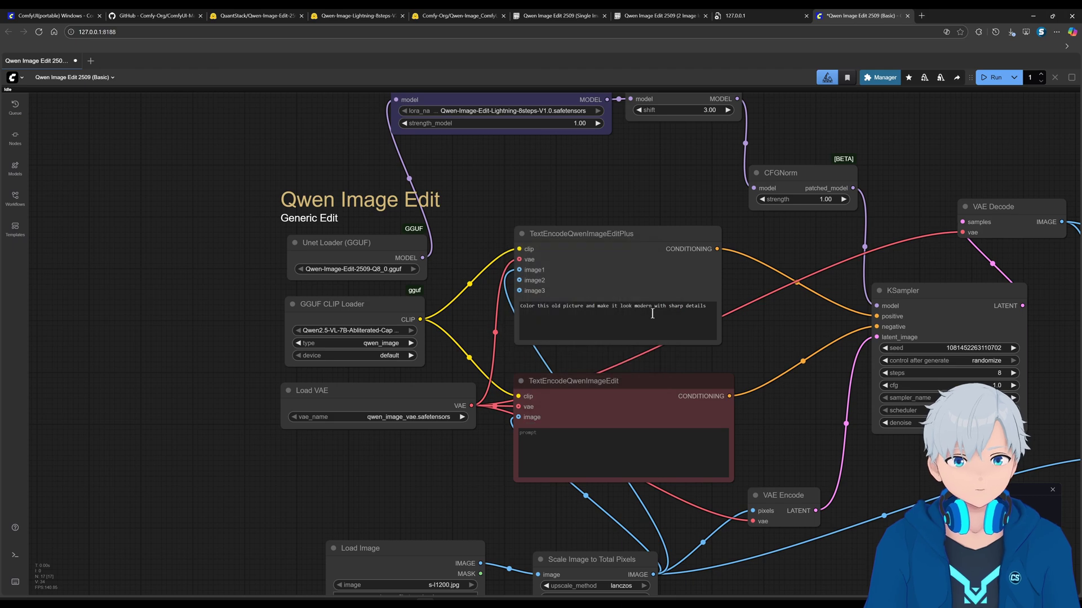
Pan across the workflow and review the TextEncodeQwenImageEditPlus prompt text.
{"action": "scroll", "coordinate": [454, 345], "scroll_direction": "down", "scroll_amount": 5}
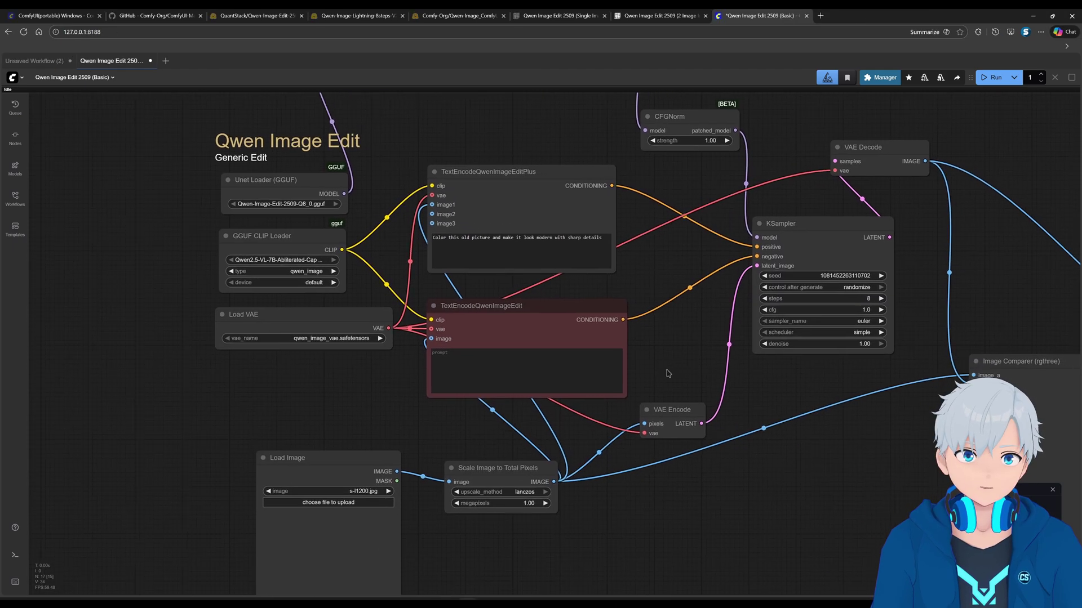
{"action": "left_click_drag", "start_coordinate": [809, 431], "coordinate": [743, 367]}
{"action": "scroll", "coordinate": [696, 394], "scroll_direction": "up", "scroll_amount": 3}
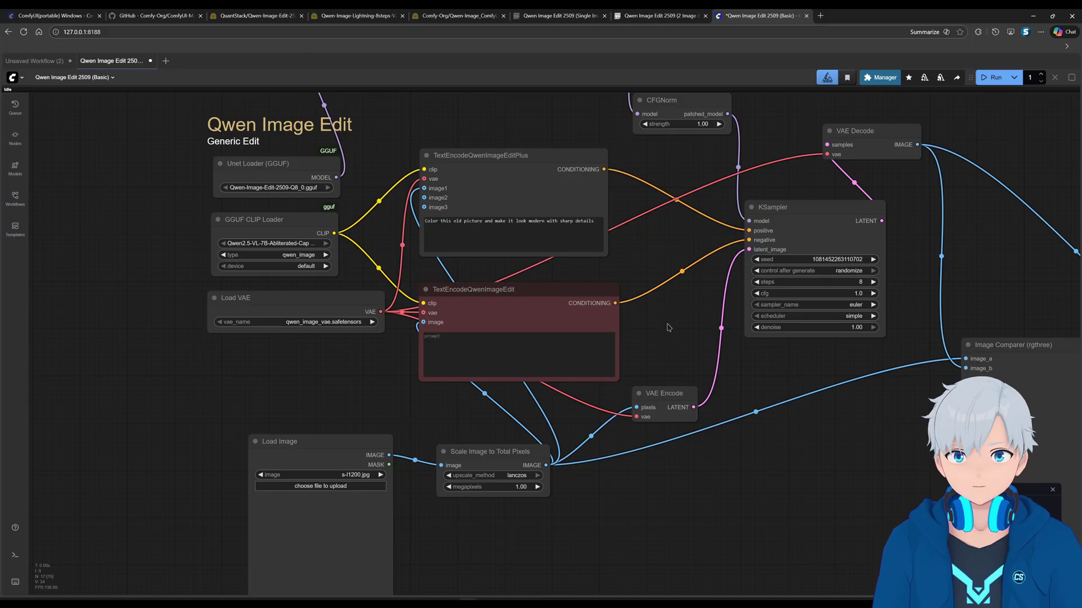
{"action": "left_click_drag", "start_coordinate": [670, 329], "coordinate": [705, 365]}
{"action": "left_click", "coordinate": [547, 231]}
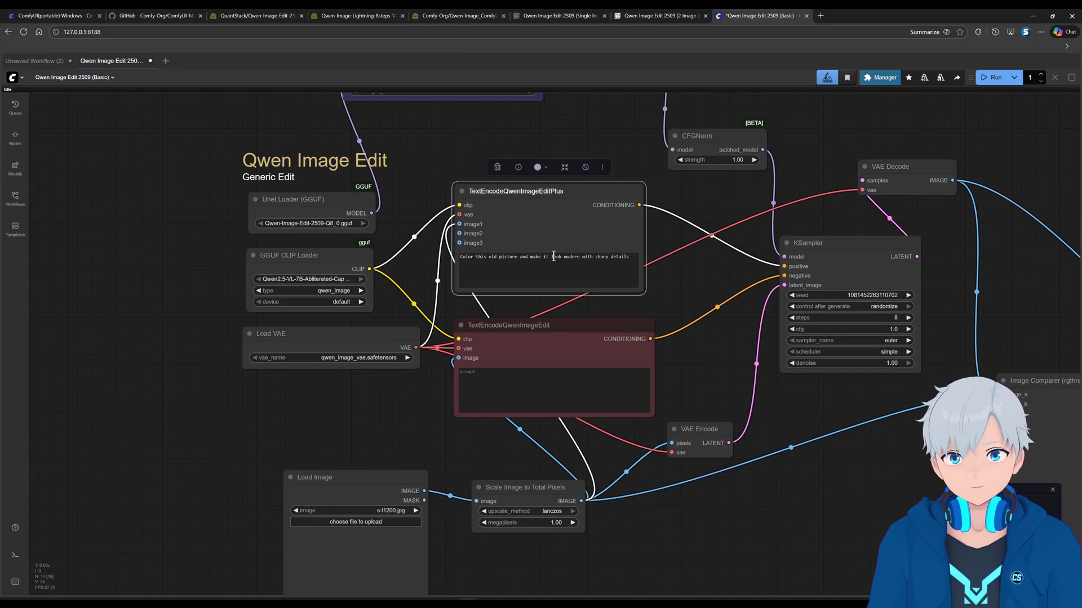
{"action": "left_click", "coordinate": [554, 257]}
{"action": "left_click_drag", "start_coordinate": [495, 256], "coordinate": [615, 256]}
{"action": "left_click", "coordinate": [596, 256]}
Inspect the Load Image node and the Image Comparer output.
{"action": "left_click_drag", "start_coordinate": [657, 527], "coordinate": [720, 416]}
{"action": "scroll", "coordinate": [580, 432], "scroll_direction": "down", "scroll_amount": 2}
{"action": "left_click", "coordinate": [417, 434]}
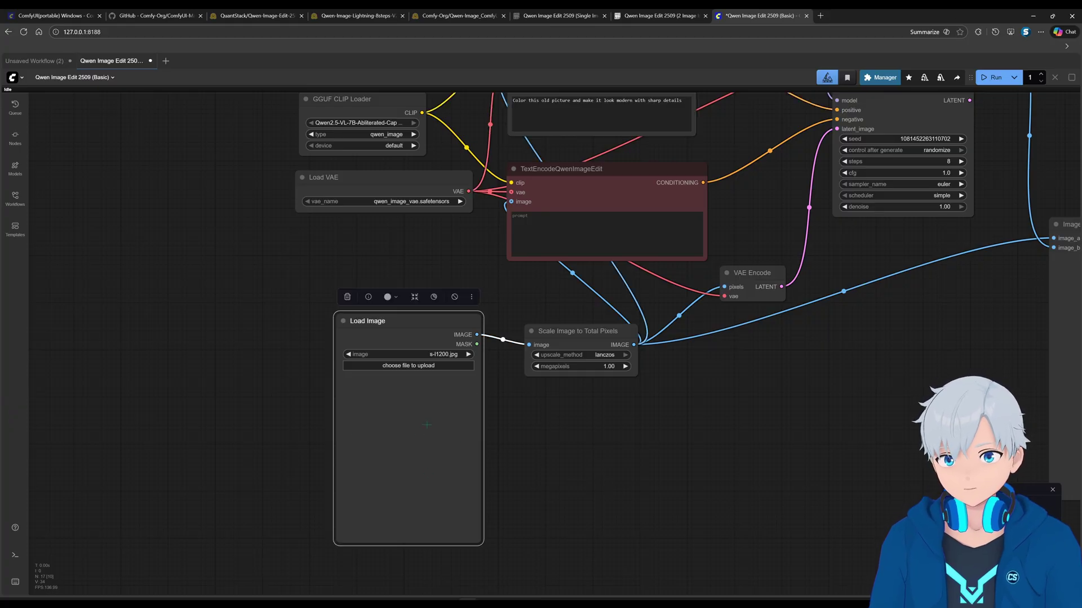
{"action": "scroll", "coordinate": [459, 436], "scroll_direction": "down", "scroll_amount": 1}
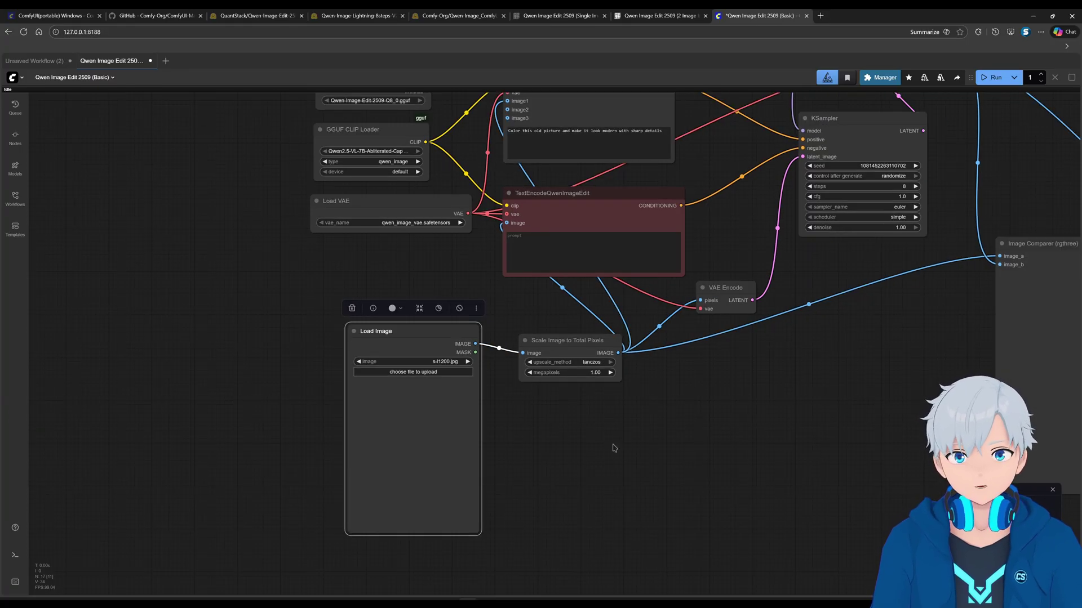
{"action": "left_click_drag", "start_coordinate": [590, 450], "coordinate": [495, 441]}
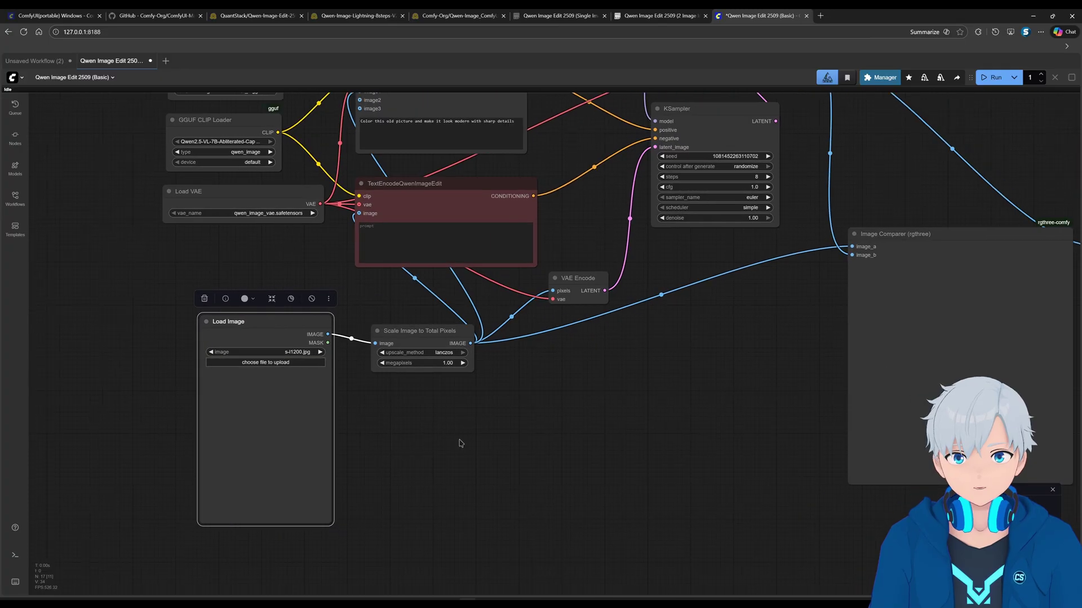
{"action": "scroll", "coordinate": [495, 442], "scroll_direction": "down", "scroll_amount": 2}
{"action": "scroll", "coordinate": [632, 394], "scroll_direction": "up", "scroll_amount": 2}
{"action": "left_click_drag", "start_coordinate": [569, 447], "coordinate": [635, 428]}
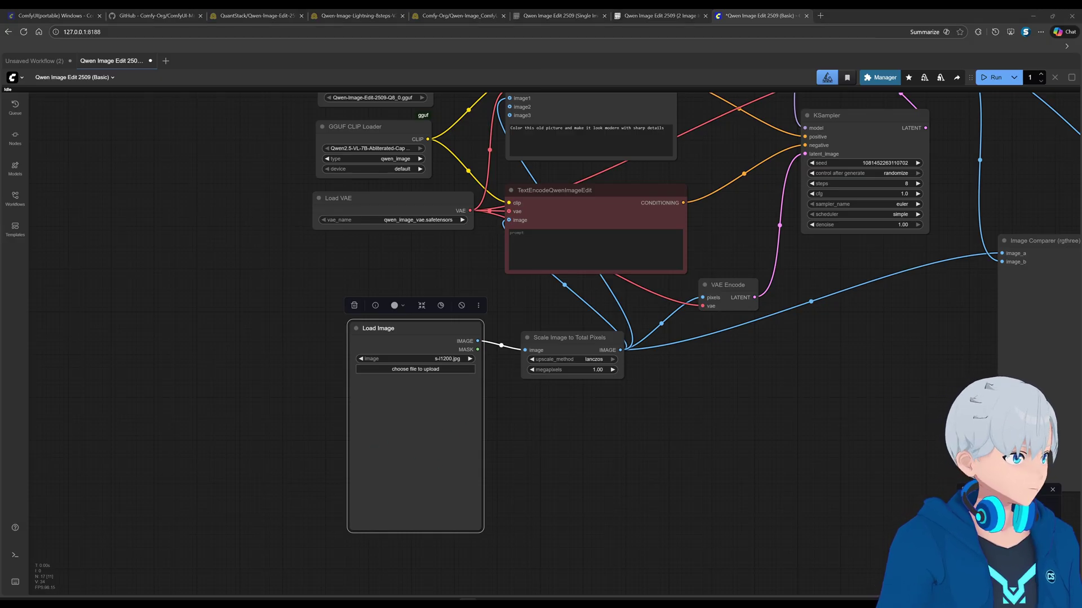
Drop the black-and-white portrait photo onto the Load Image node.
{"action": "left_click_drag", "start_coordinate": [1078, 281], "coordinate": [411, 457]}
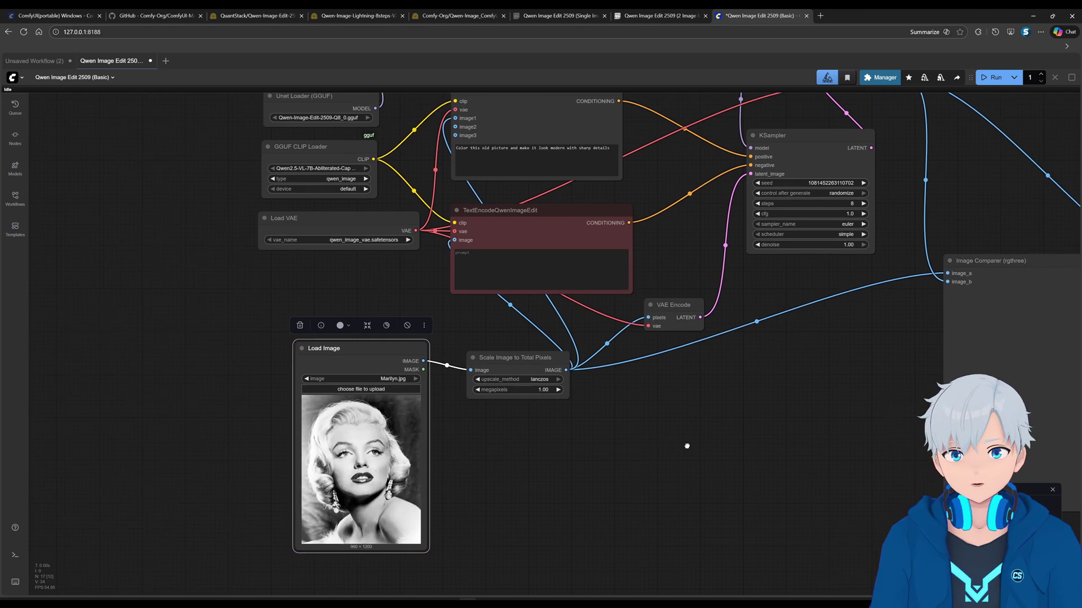
{"action": "scroll", "coordinate": [669, 285], "scroll_direction": "up", "scroll_amount": 5}
{"action": "left_click_drag", "start_coordinate": [560, 298], "coordinate": [678, 341]}
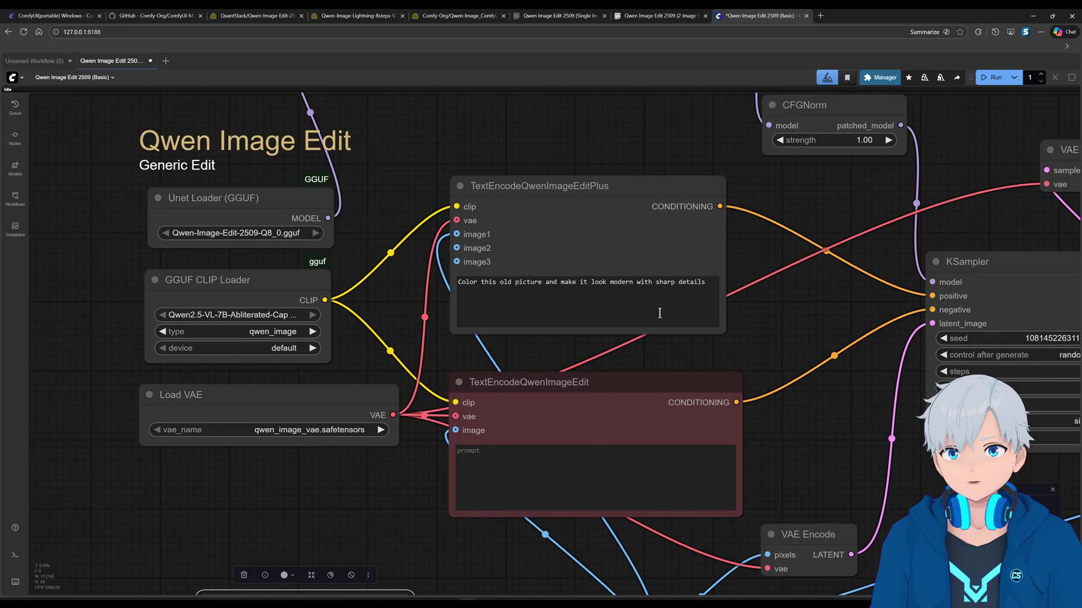
Review the colorize-and-modernize prompt in the TextEncodeQwenImageEditPlus node.
{"action": "triple_click", "coordinate": [616, 283]}
{"action": "left_click", "coordinate": [617, 283]}
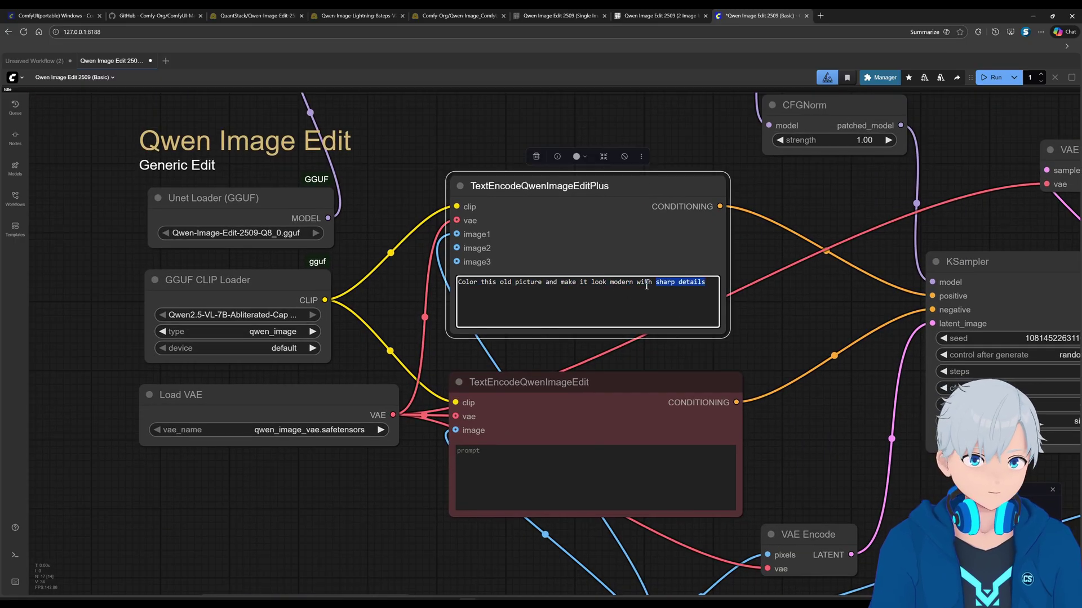
{"action": "left_click_drag", "start_coordinate": [578, 286], "coordinate": [444, 286]}
{"action": "left_click", "coordinate": [558, 288]}
{"action": "scroll", "coordinate": [497, 292], "scroll_direction": "down", "scroll_amount": 5}
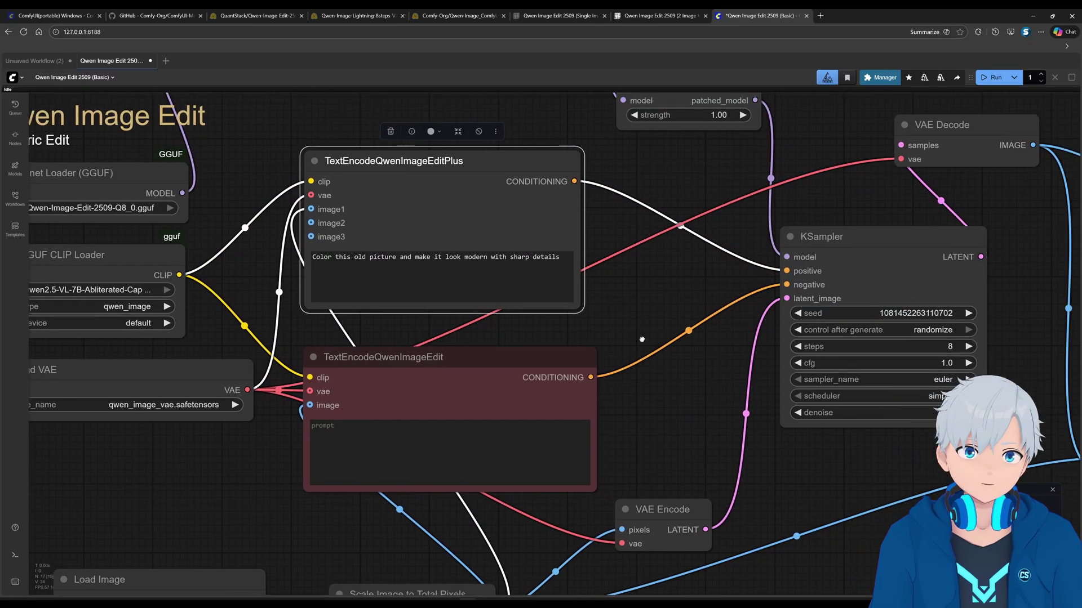
{"action": "left_click_drag", "start_coordinate": [585, 375], "coordinate": [587, 378]}
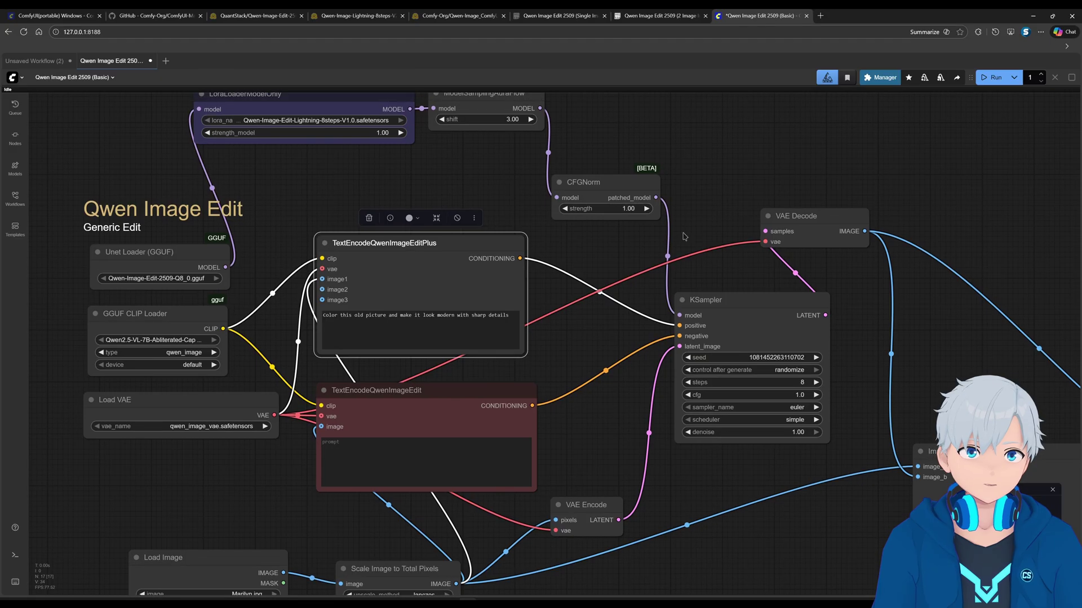
Run the workflow and dismiss the 'Prompt execution failed' error.
{"action": "left_click", "coordinate": [995, 78]}
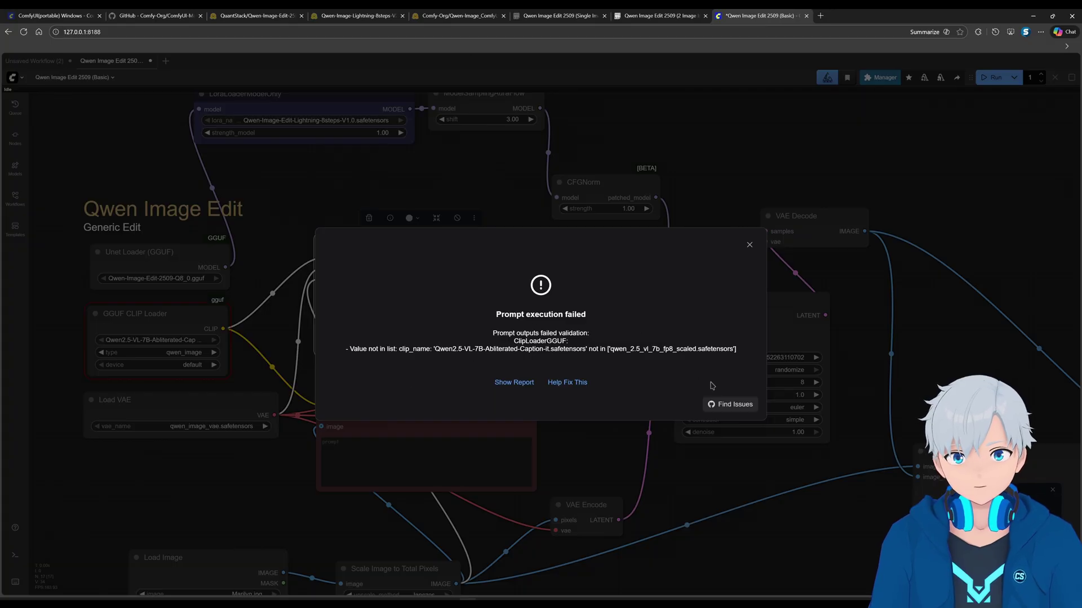
{"action": "left_click", "coordinate": [749, 244]}
{"action": "left_click_drag", "start_coordinate": [157, 352], "coordinate": [435, 384]}
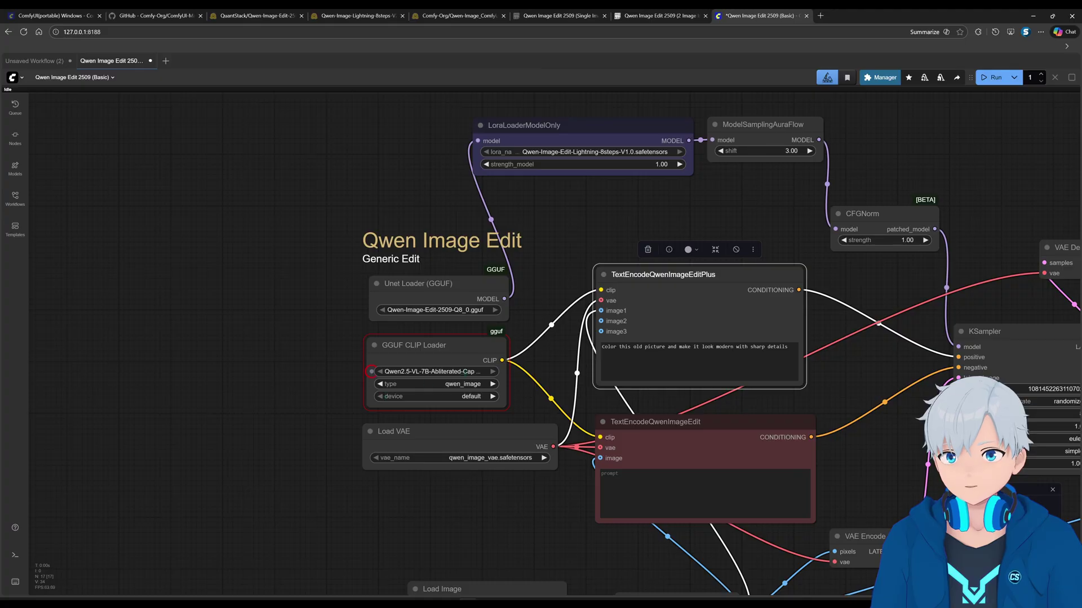
{"action": "scroll", "coordinate": [417, 392], "scroll_direction": "up", "scroll_amount": 6}
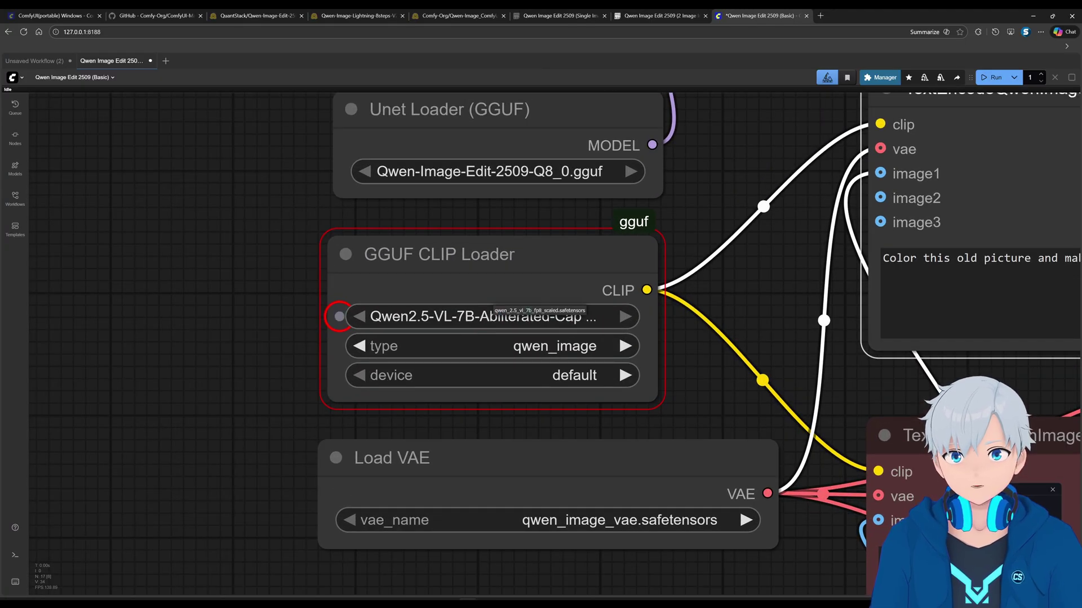
Set the GGUF CLIP Loader clip_name to qwen_2.5_vl_7b_fp8_scaled.safetensors.
{"action": "left_click", "coordinate": [555, 313]}
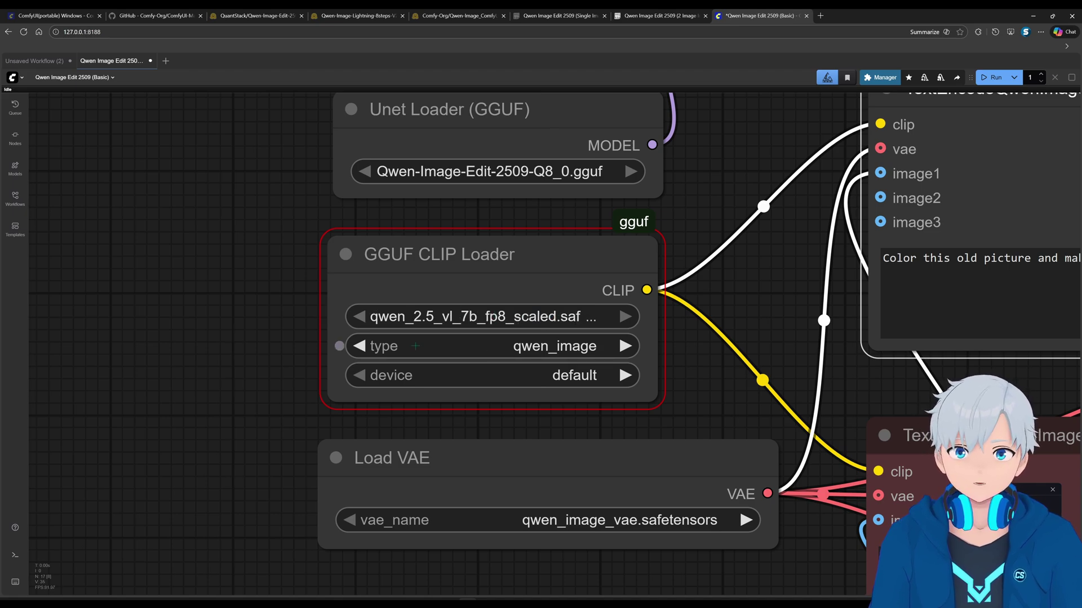
{"action": "scroll", "coordinate": [547, 266], "scroll_direction": "down", "scroll_amount": 3}
{"action": "scroll", "coordinate": [648, 304], "scroll_direction": "up", "scroll_amount": 5}
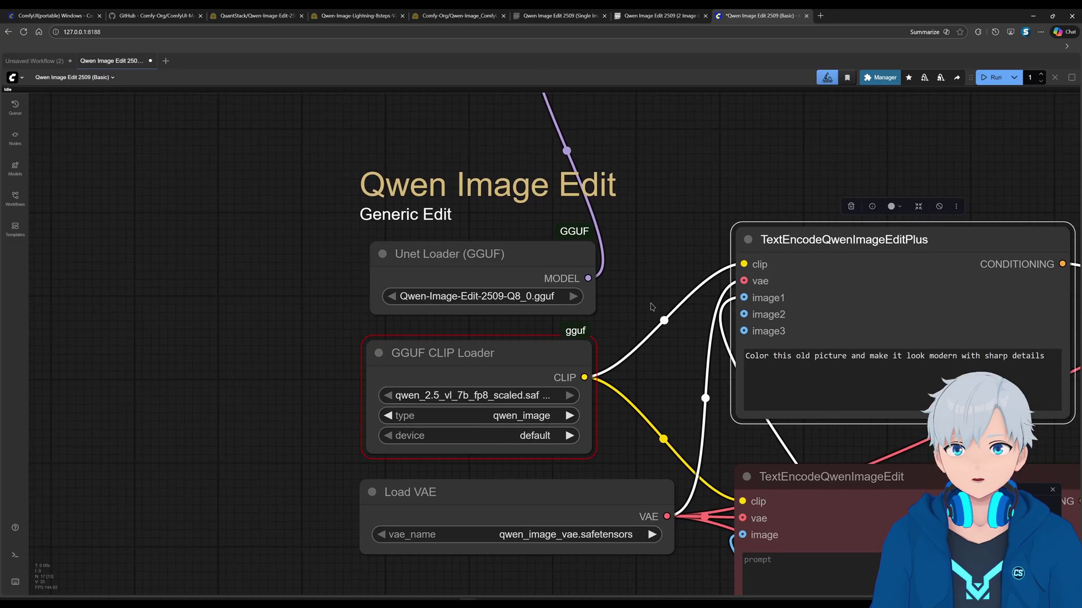
{"action": "scroll", "coordinate": [654, 301], "scroll_direction": "up", "scroll_amount": 1}
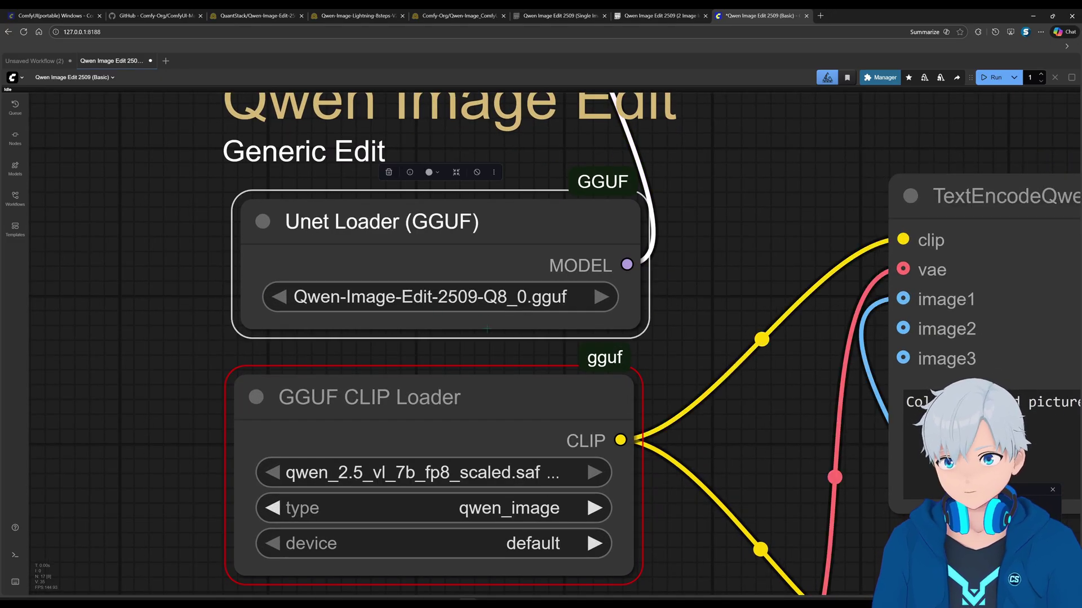
{"action": "left_click", "coordinate": [450, 316]}
{"action": "scroll", "coordinate": [446, 293], "scroll_direction": "down", "scroll_amount": 4}
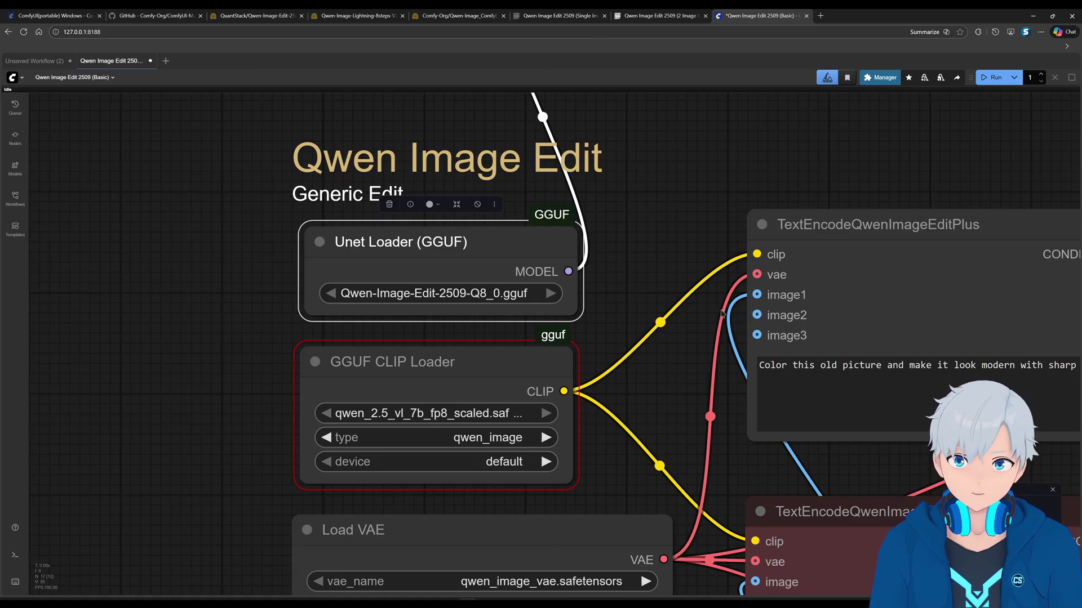
{"action": "left_click_drag", "start_coordinate": [657, 383], "coordinate": [434, 337]}
{"action": "scroll", "coordinate": [434, 337], "scroll_direction": "down", "scroll_amount": 6}
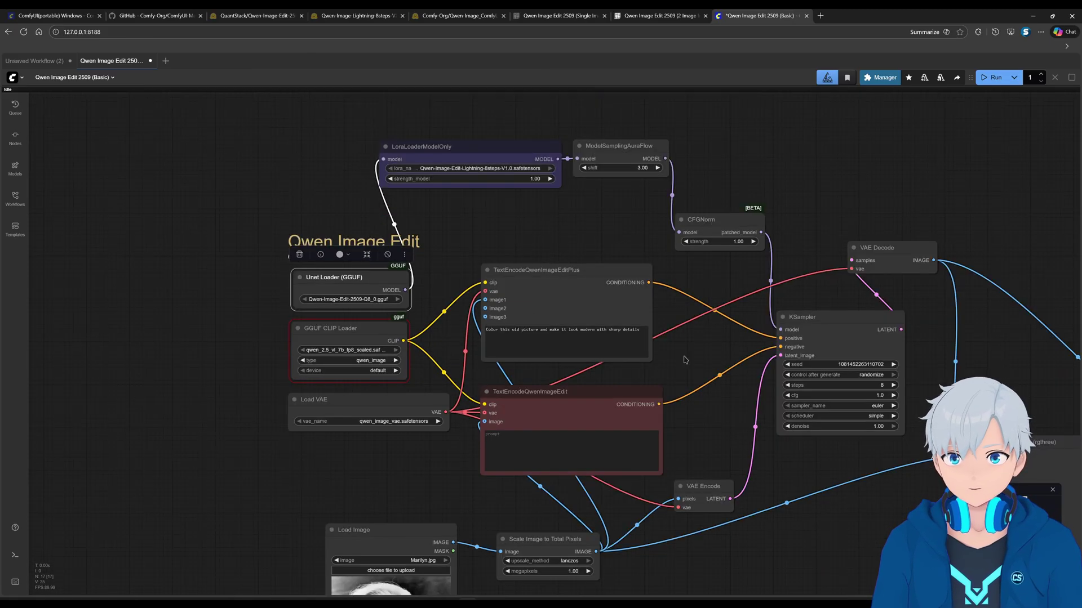
{"action": "scroll", "coordinate": [705, 357], "scroll_direction": "up", "scroll_amount": 2}
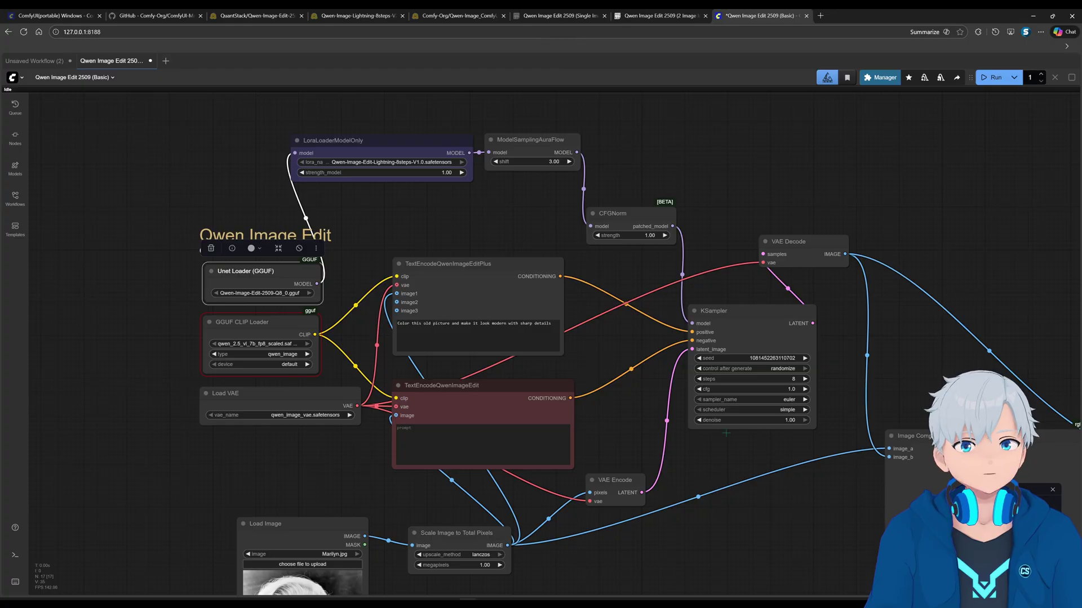
{"action": "left_click_drag", "start_coordinate": [730, 435], "coordinate": [757, 429]}
{"action": "left_click", "coordinate": [992, 77]}
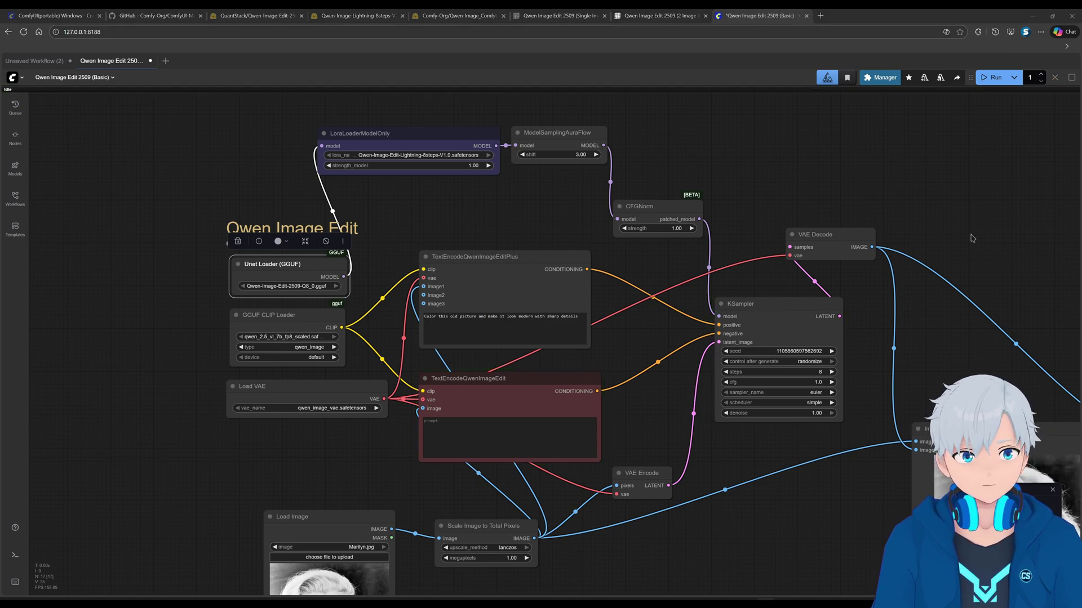
{"action": "left_click_drag", "start_coordinate": [967, 321], "coordinate": [498, 198]}
{"action": "left_click_drag", "start_coordinate": [770, 249], "coordinate": [599, 150]}
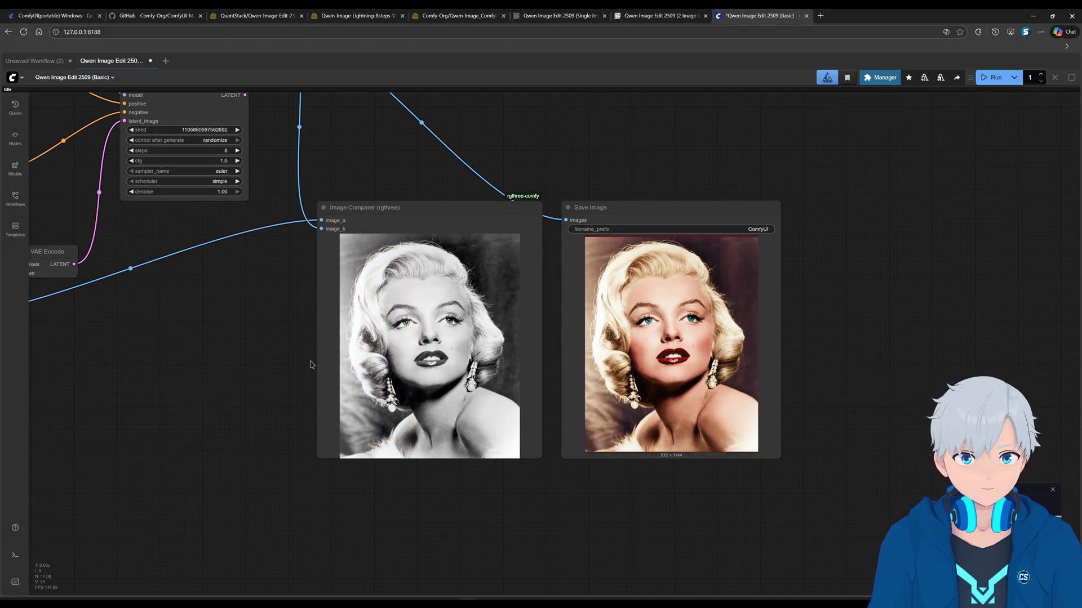
{"action": "scroll", "coordinate": [315, 365], "scroll_direction": "up", "scroll_amount": 2}
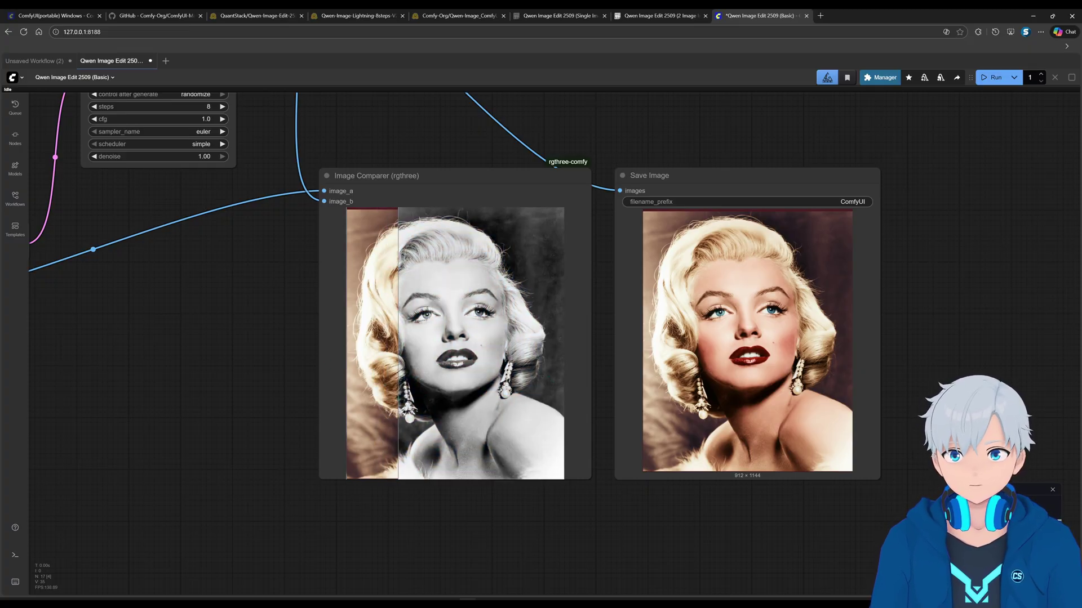
{"action": "left_click_drag", "start_coordinate": [238, 334], "coordinate": [331, 342]}
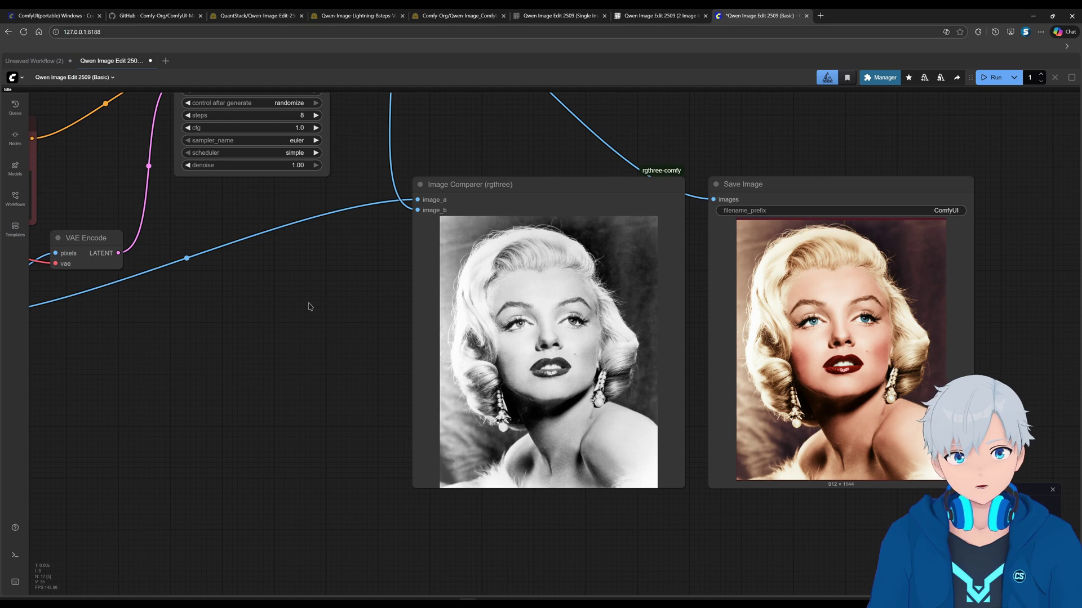
{"action": "left_click_drag", "start_coordinate": [225, 305], "coordinate": [425, 377]}
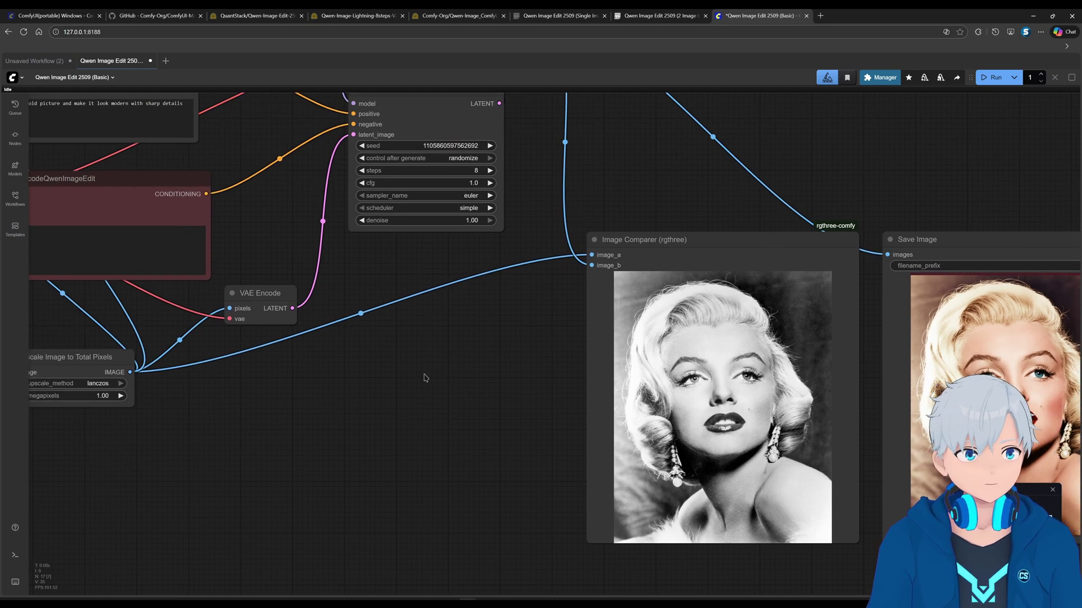
{"action": "scroll", "coordinate": [383, 377], "scroll_direction": "up", "scroll_amount": 4}
{"action": "scroll", "coordinate": [383, 377], "scroll_direction": "left", "scroll_amount": 6}
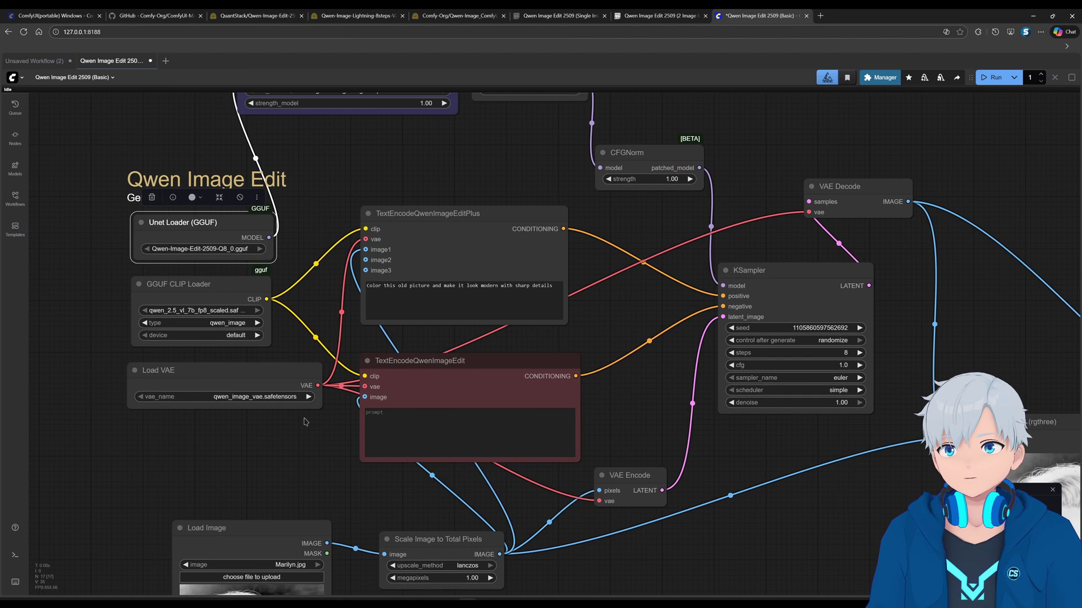
Append ', her eyes are brown' to the edit prompt and rerun the workflow.
{"action": "scroll", "coordinate": [526, 298], "scroll_direction": "up", "scroll_amount": 4}
{"action": "left_click", "coordinate": [590, 290]}
{"action": "type", "text": ", her eyes are brown"}
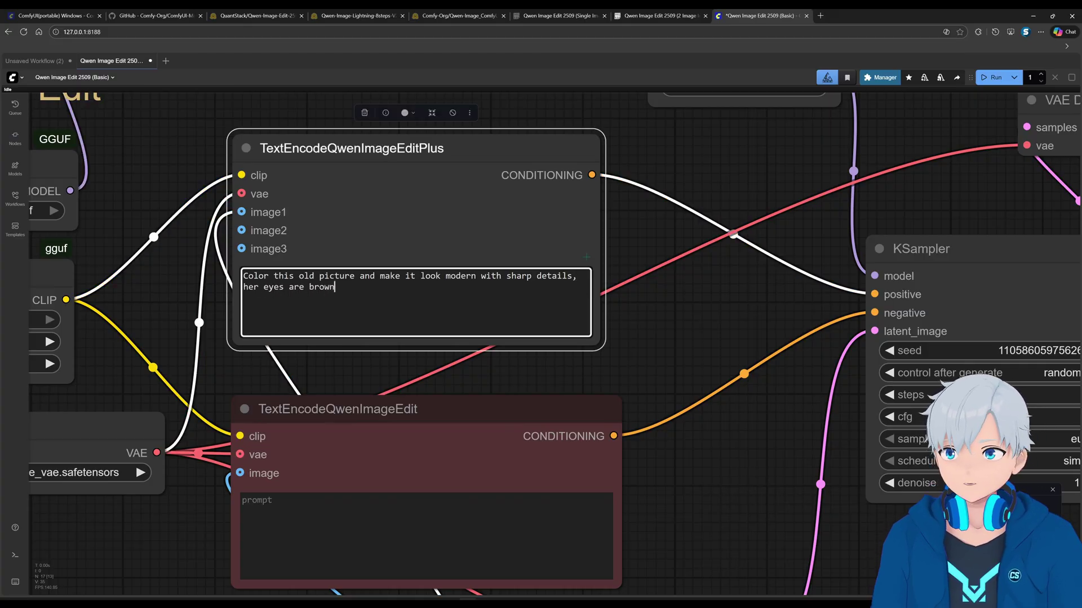
{"action": "scroll", "coordinate": [541, 305], "scroll_direction": "down", "scroll_amount": 5}
{"action": "left_click_drag", "start_coordinate": [845, 282], "coordinate": [569, 282]}
{"action": "scroll", "coordinate": [587, 121], "scroll_direction": "up", "scroll_amount": 4}
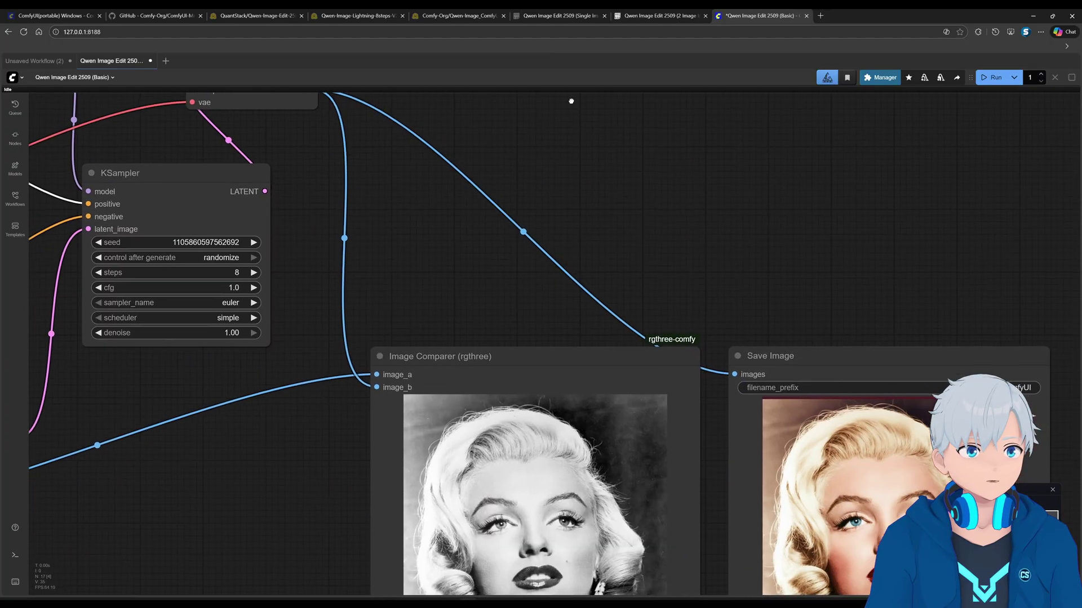
{"action": "scroll", "coordinate": [588, 120], "scroll_direction": "down", "scroll_amount": 4}
{"action": "scroll", "coordinate": [789, 163], "scroll_direction": "up", "scroll_amount": 2}
{"action": "left_click", "coordinate": [990, 79]}
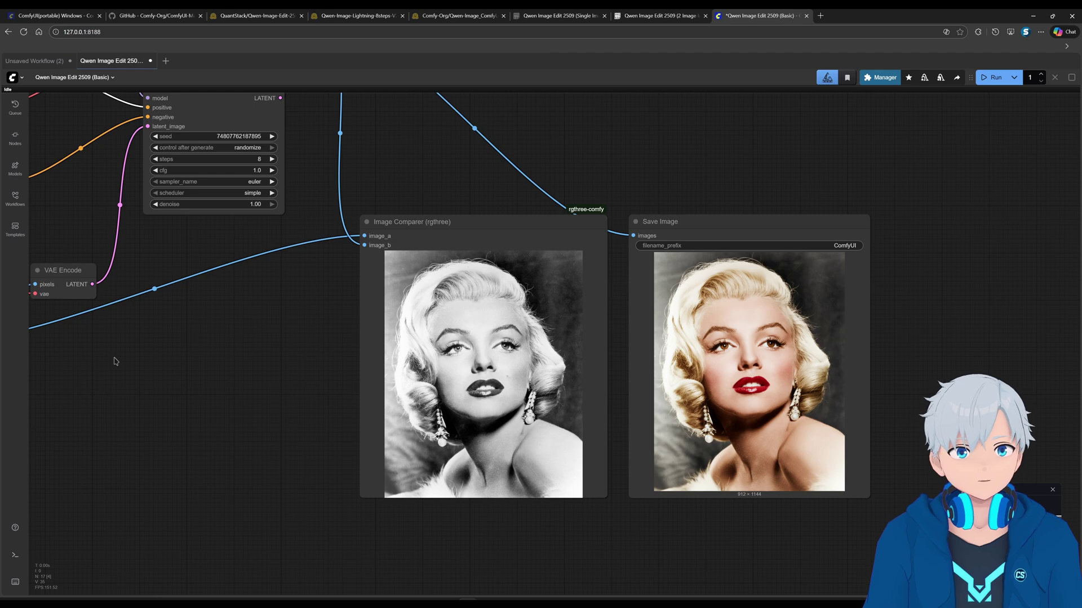
Drop woman.webp onto the Load Image node, replacing the portrait.
{"action": "scroll", "coordinate": [234, 406], "scroll_direction": "down", "scroll_amount": 5}
{"action": "left_click_drag", "start_coordinate": [266, 394], "coordinate": [512, 423]}
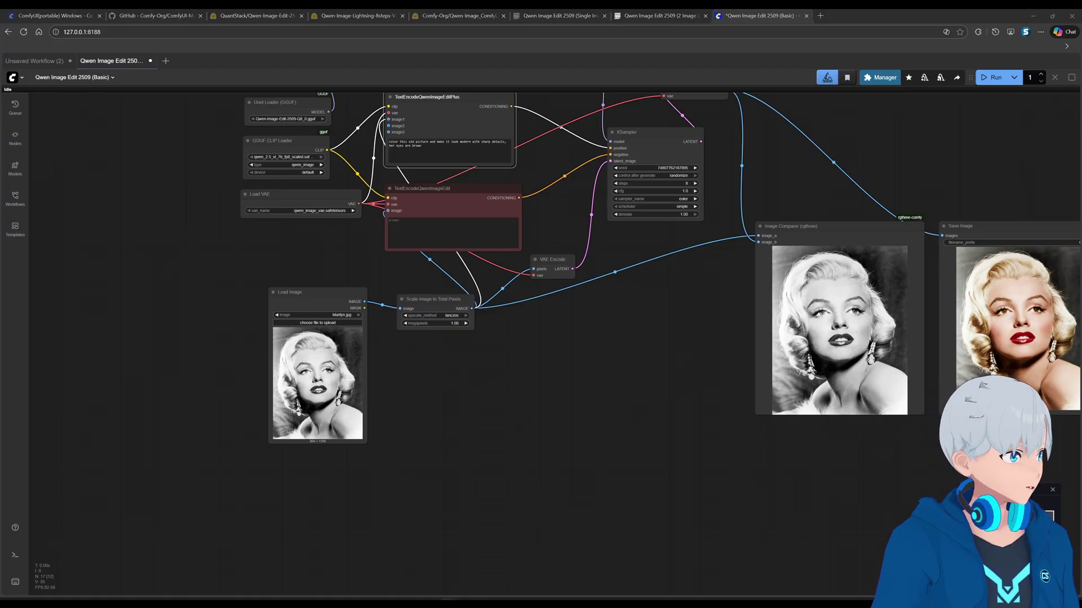
{"action": "left_click_drag", "start_coordinate": [518, 314], "coordinate": [299, 392]}
Replace the edit prompt with 'remove watermark'.
{"action": "scroll", "coordinate": [382, 372], "scroll_direction": "up", "scroll_amount": 2}
{"action": "scroll", "coordinate": [382, 381], "scroll_direction": "up", "scroll_amount": 10}
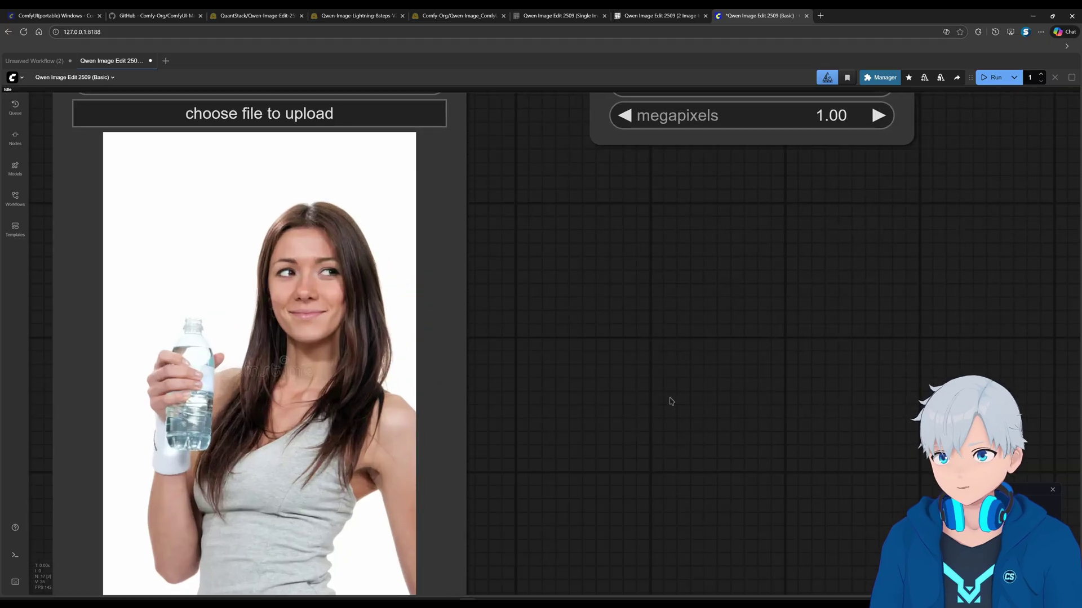
{"action": "scroll", "coordinate": [657, 391], "scroll_direction": "down", "scroll_amount": 12}
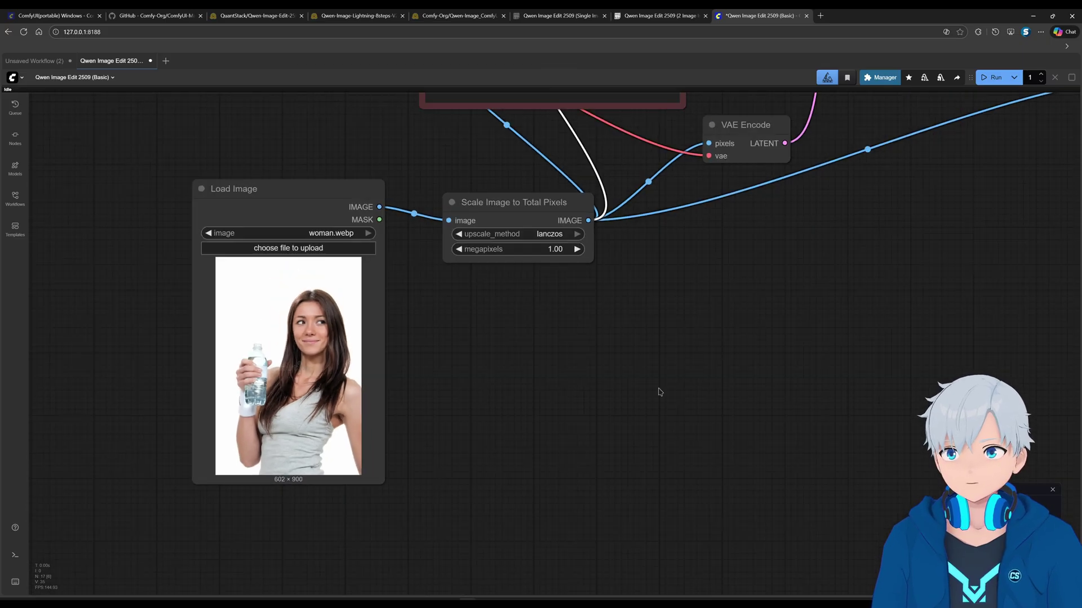
{"action": "scroll", "coordinate": [681, 490], "scroll_direction": "up", "scroll_amount": 4}
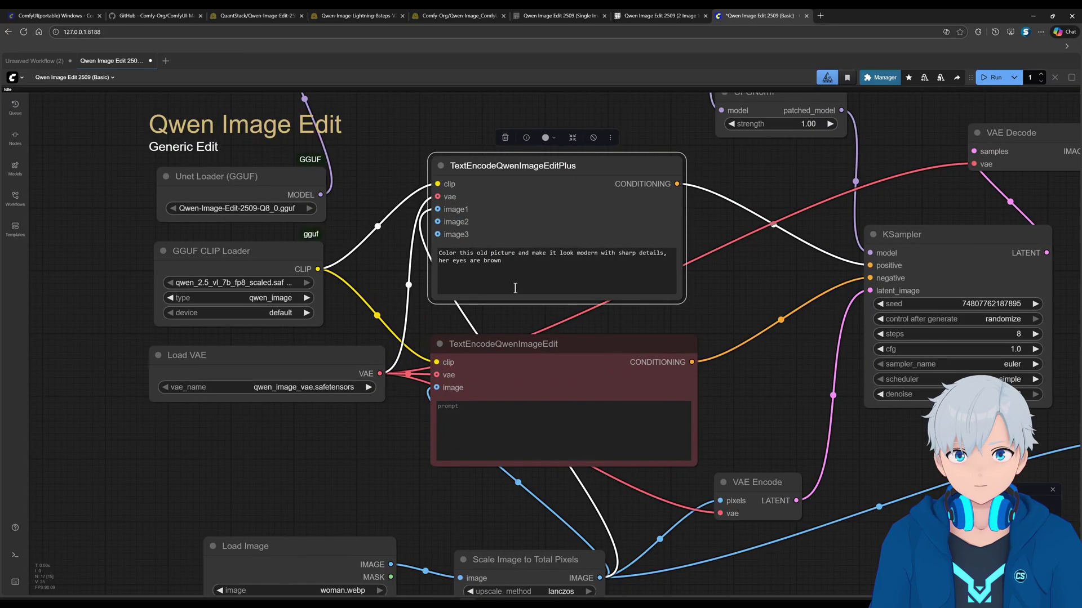
{"action": "left_click_drag", "start_coordinate": [518, 275], "coordinate": [426, 255]}
{"action": "type", "text": "remove watermark"}
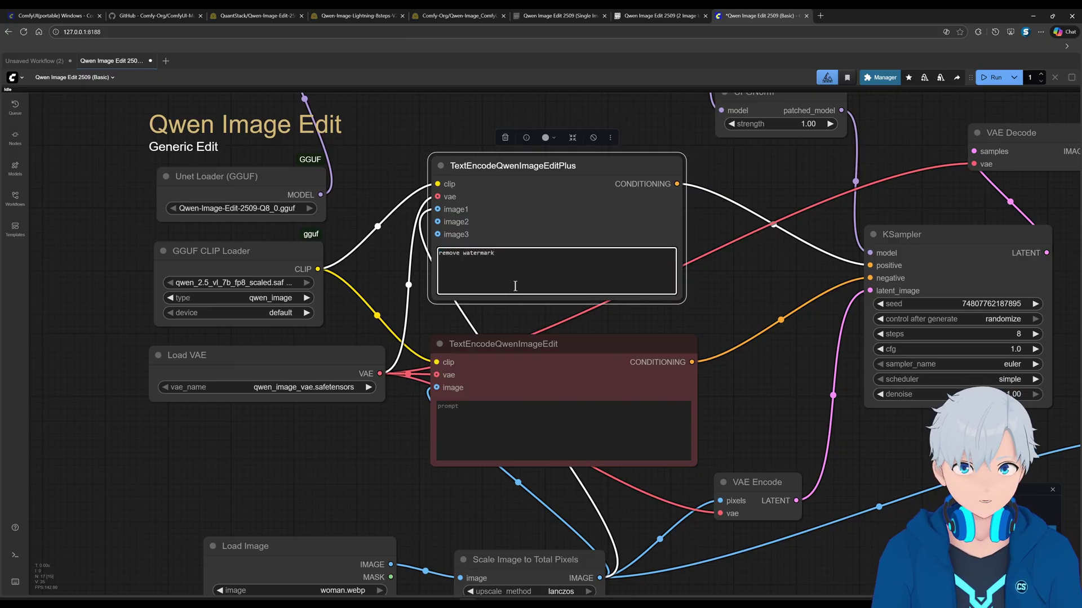
{"action": "scroll", "coordinate": [651, 338], "scroll_direction": "down", "scroll_amount": 5}
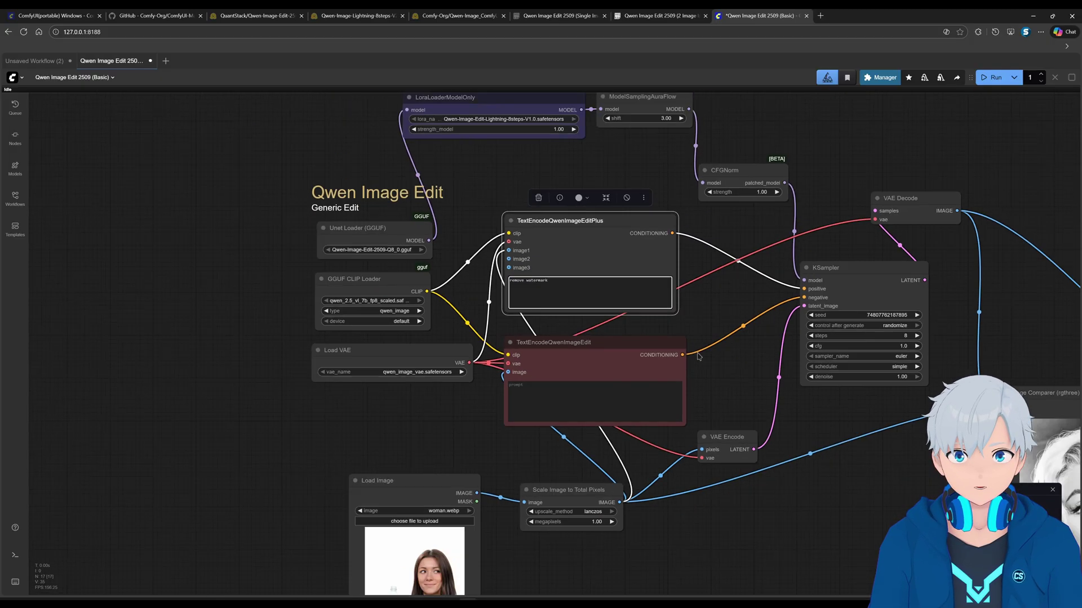
{"action": "scroll", "coordinate": [709, 363], "scroll_direction": "up", "scroll_amount": 3}
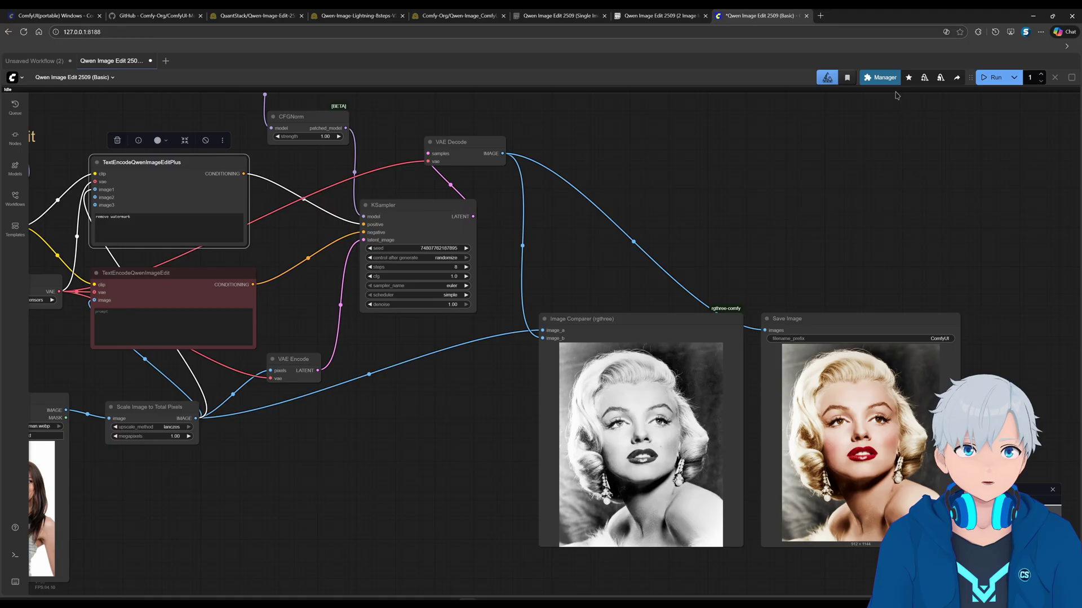
Run the watermark removal and compare the 832×1248 result with the original.
{"action": "left_click", "coordinate": [991, 77]}
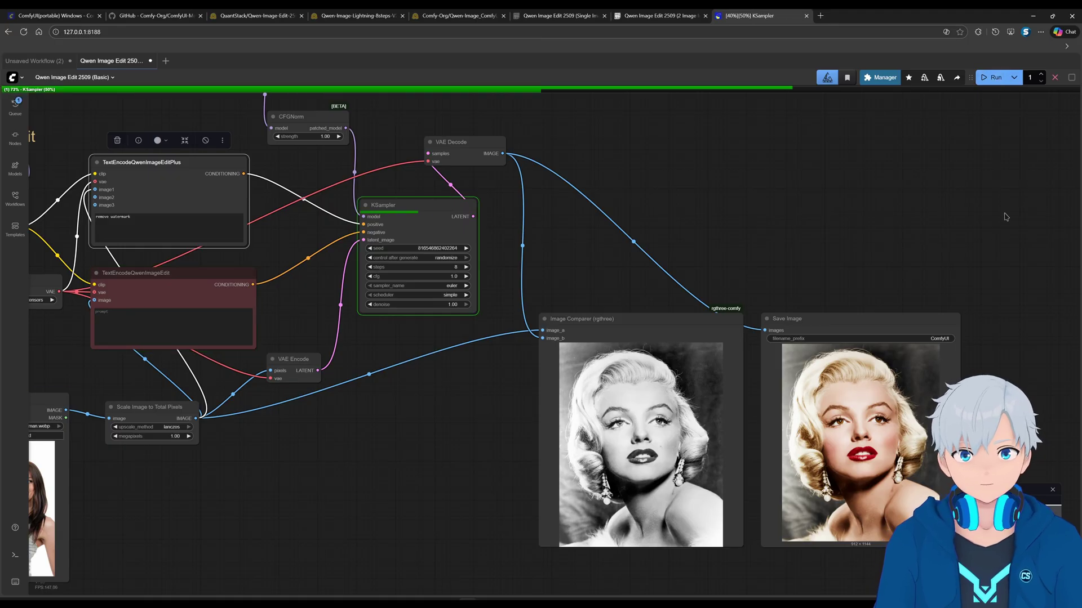
{"action": "scroll", "coordinate": [701, 445], "scroll_direction": "up", "scroll_amount": 10}
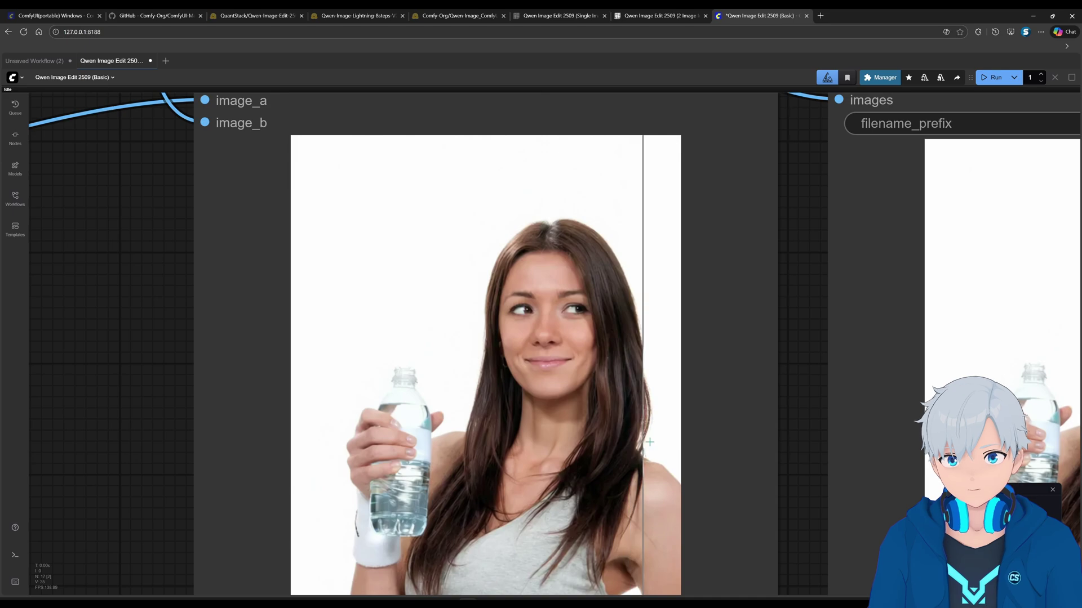
{"action": "left_click_drag", "start_coordinate": [649, 442], "coordinate": [729, 321]}
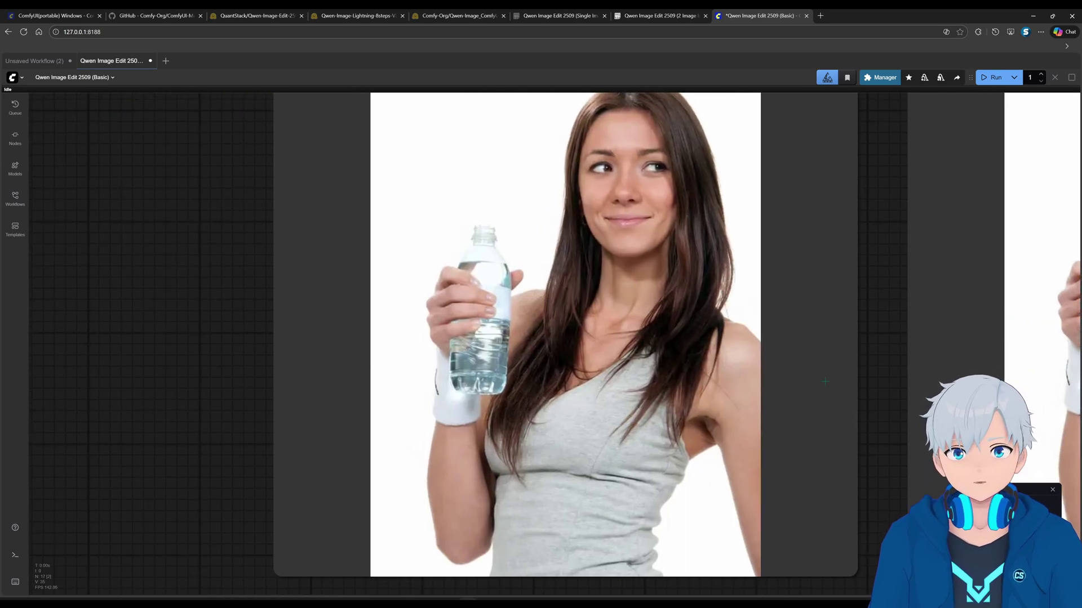
{"action": "scroll", "coordinate": [855, 380], "scroll_direction": "down", "scroll_amount": 5}
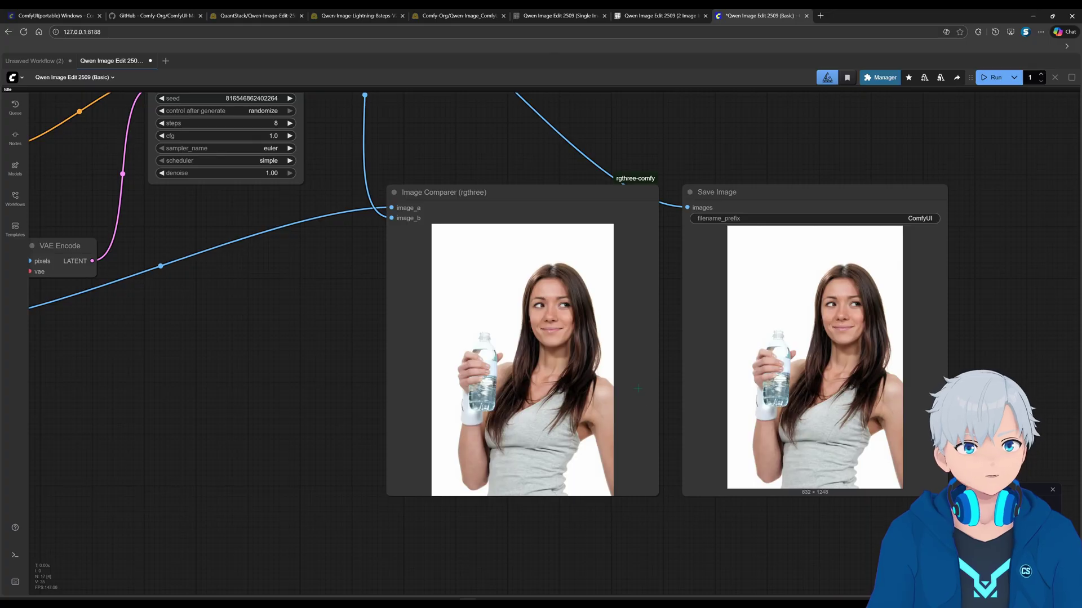
{"action": "left_click_drag", "start_coordinate": [662, 341], "coordinate": [515, 330]}
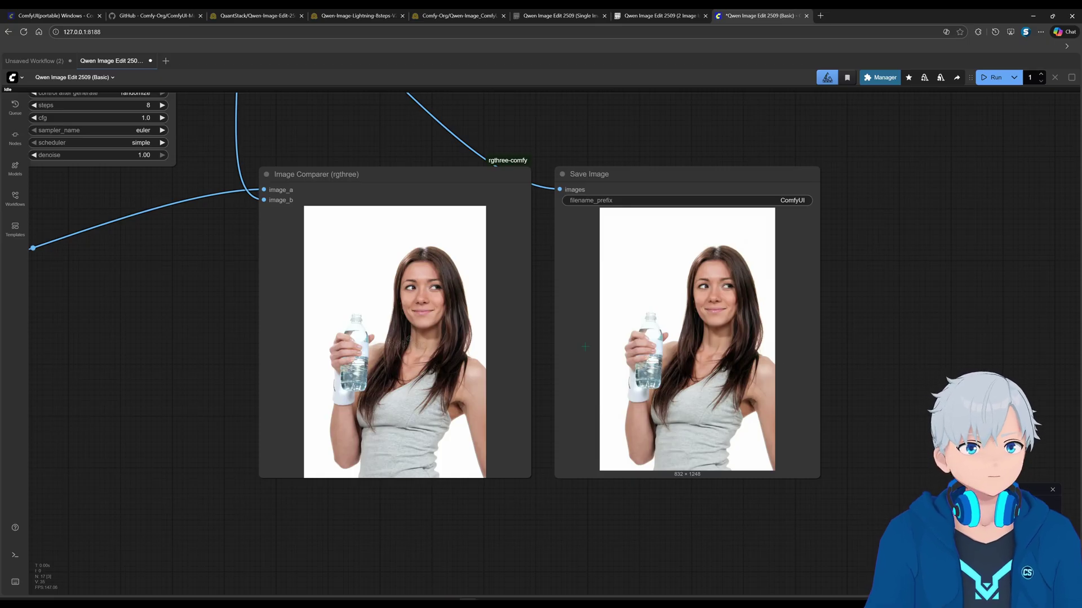
Copy the watermark-free Save Image result and paste it into Load Image with Ctrl+V.
{"action": "left_click_drag", "start_coordinate": [585, 347], "coordinate": [633, 349]}
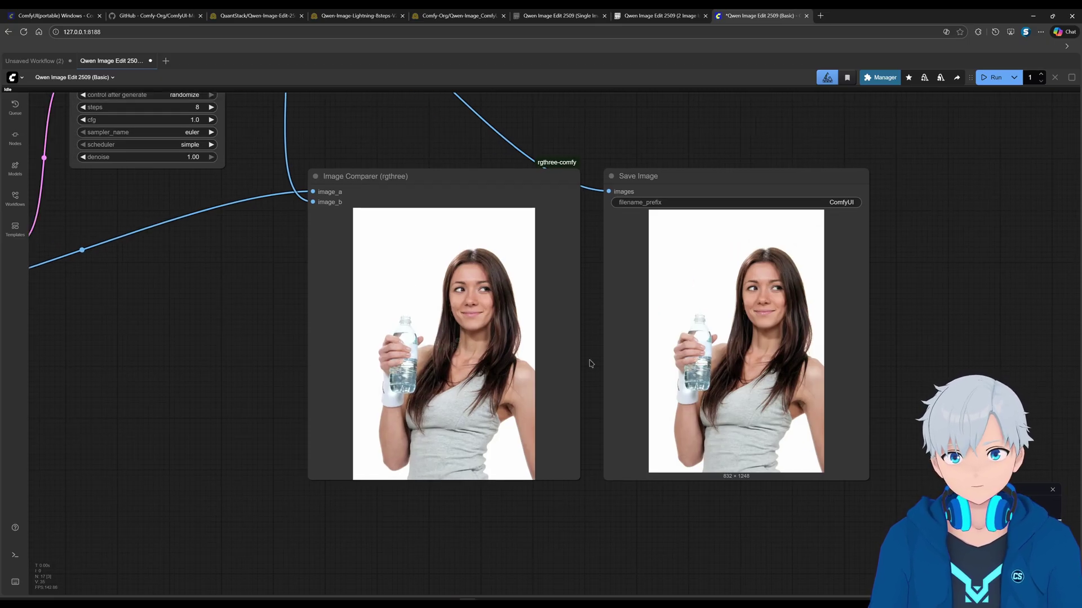
{"action": "right_click", "coordinate": [743, 313]}
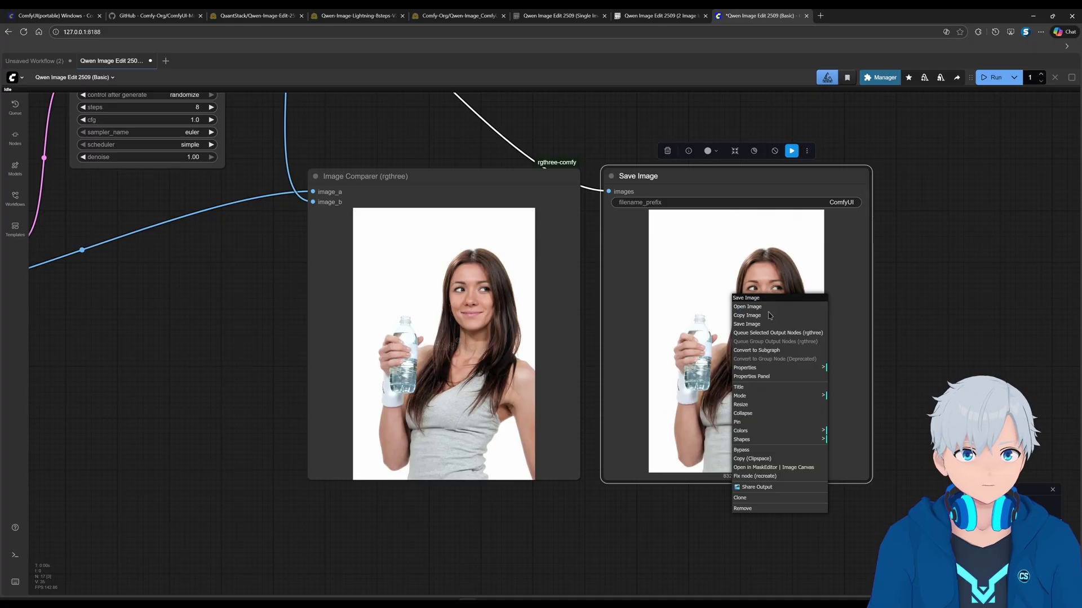
{"action": "scroll", "coordinate": [467, 343], "scroll_direction": "down", "scroll_amount": 5}
{"action": "left_click_drag", "start_coordinate": [388, 384], "coordinate": [592, 385]}
{"action": "left_click", "coordinate": [439, 391]}
{"action": "scroll", "coordinate": [439, 391], "scroll_direction": "up", "scroll_amount": 4}
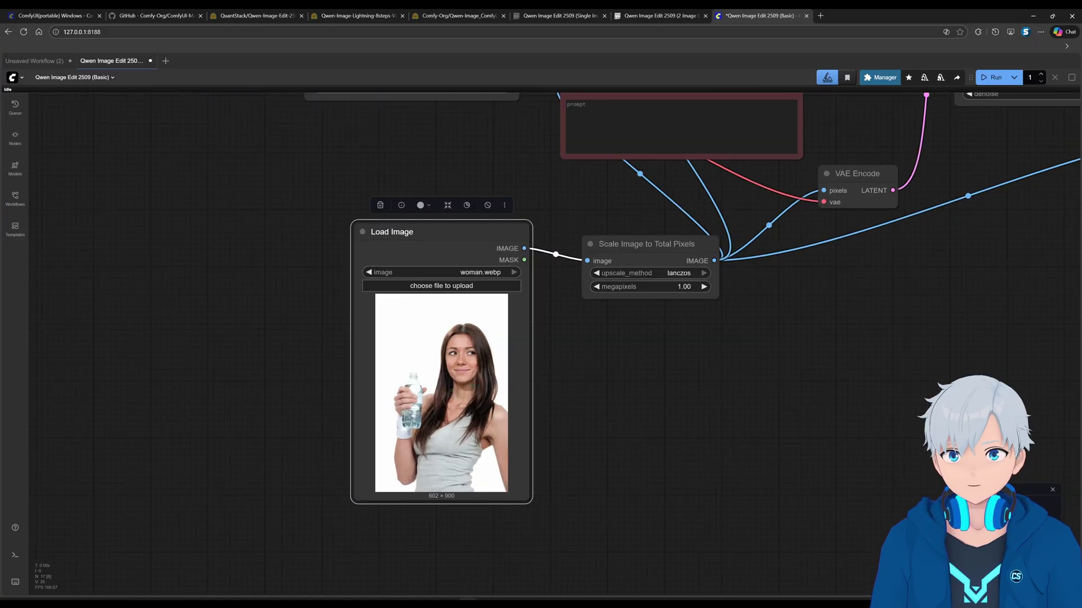
{"action": "key", "text": "ctrl+v"}
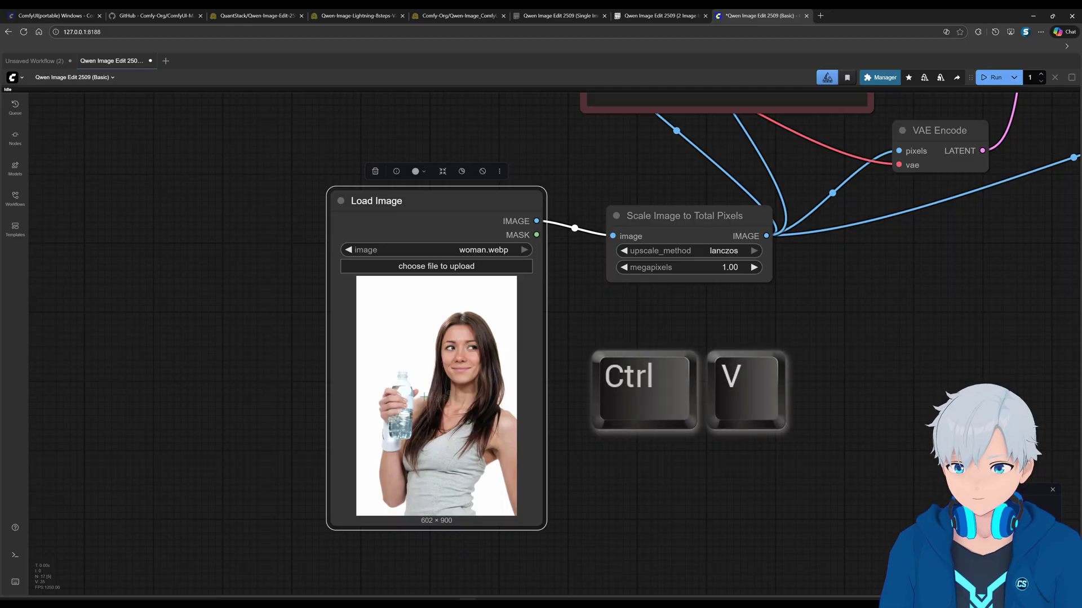
{"action": "left_click_drag", "start_coordinate": [554, 398], "coordinate": [449, 377]}
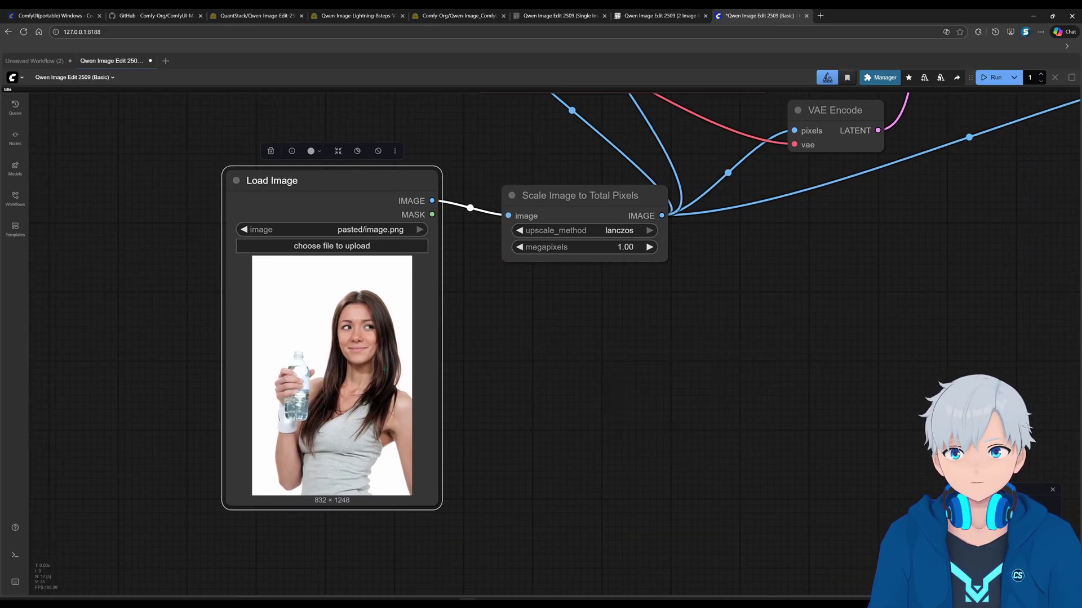
{"action": "left_click_drag", "start_coordinate": [748, 362], "coordinate": [787, 487]}
Set the prompt to 'replace the water bottle by a dumbell' and run the edit.
{"action": "scroll", "coordinate": [683, 380], "scroll_direction": "down", "scroll_amount": 3}
{"action": "scroll", "coordinate": [688, 198], "scroll_direction": "up", "scroll_amount": 4}
{"action": "triple_click", "coordinate": [640, 288]}
{"action": "type", "text": "replace the water bottle by a dum"}
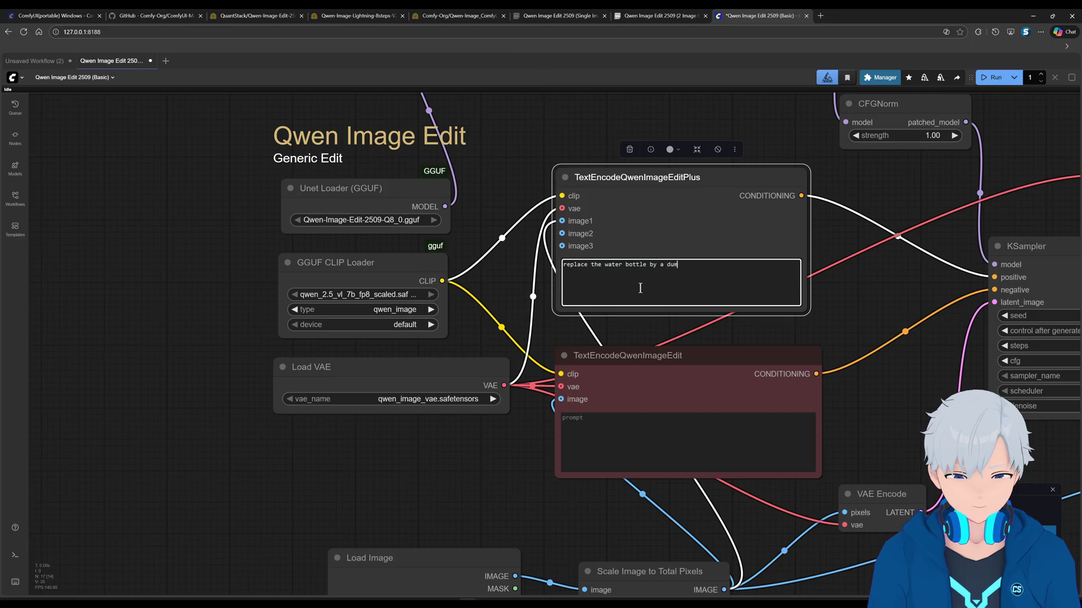
{"action": "type", "text": "bell"}
{"action": "left_click_drag", "start_coordinate": [640, 326], "coordinate": [448, 294]}
{"action": "scroll", "coordinate": [573, 307], "scroll_direction": "down", "scroll_amount": 5}
{"action": "left_click_drag", "start_coordinate": [573, 307], "coordinate": [218, 296]}
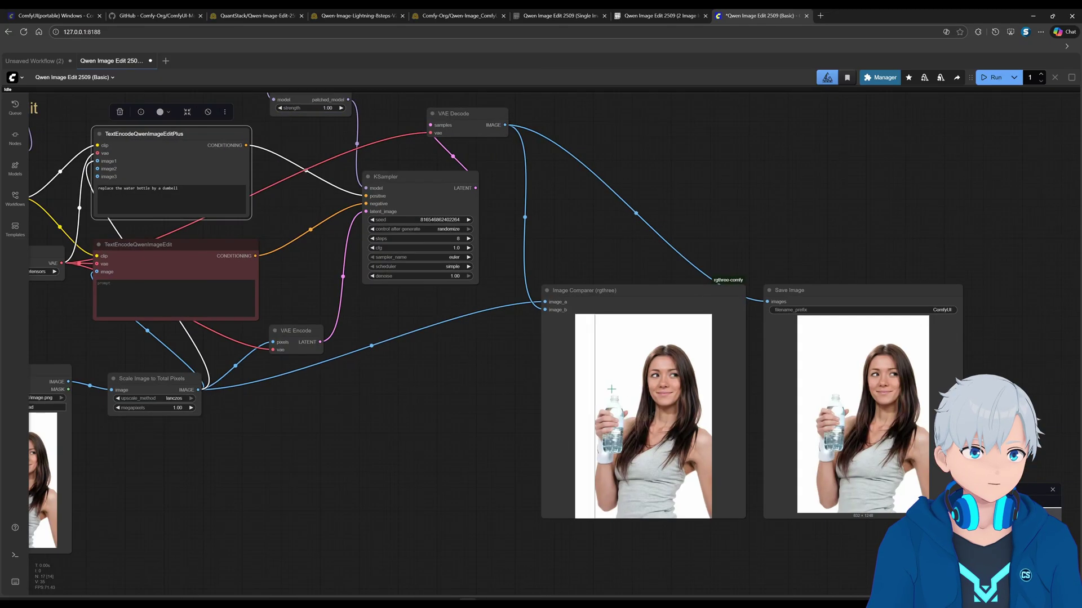
{"action": "left_click", "coordinate": [992, 77]}
{"action": "left_click_drag", "start_coordinate": [1057, 276], "coordinate": [885, 224]}
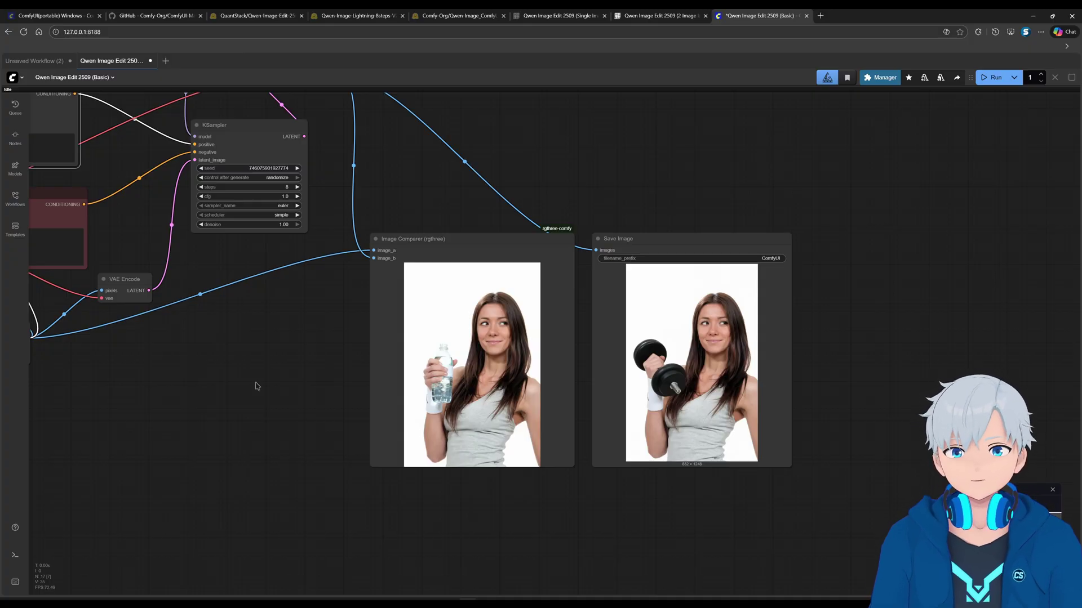
Drop the Qwen Image Edit 2509 (2 Image Input) workflow JSON onto the canvas.
{"action": "left_click_drag", "start_coordinate": [256, 386], "coordinate": [427, 379]}
{"action": "scroll", "coordinate": [441, 384], "scroll_direction": "down", "scroll_amount": 1}
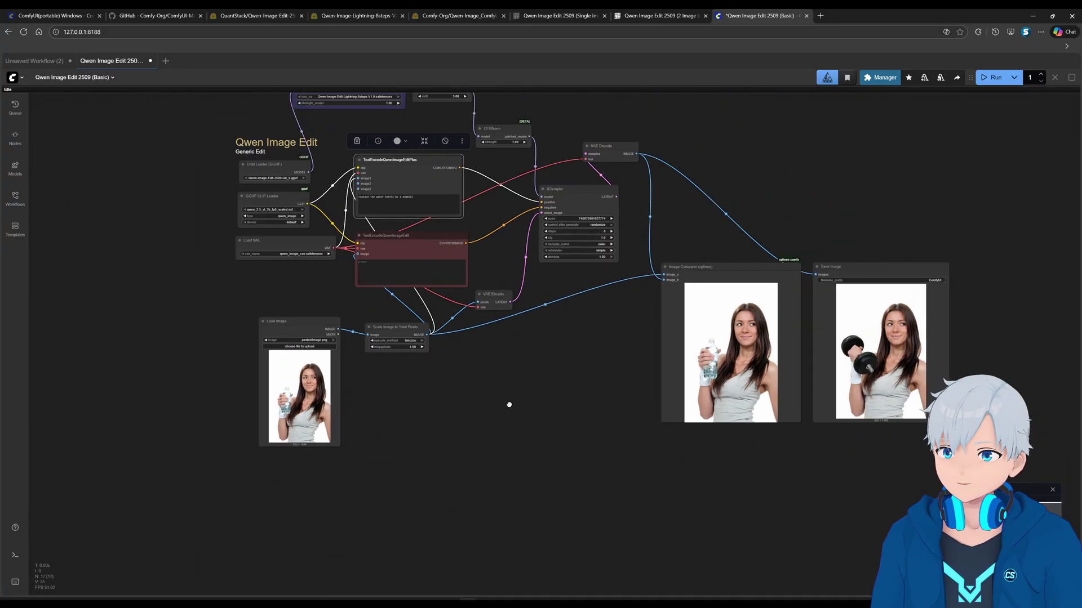
{"action": "left_click_drag", "start_coordinate": [508, 406], "coordinate": [510, 412]}
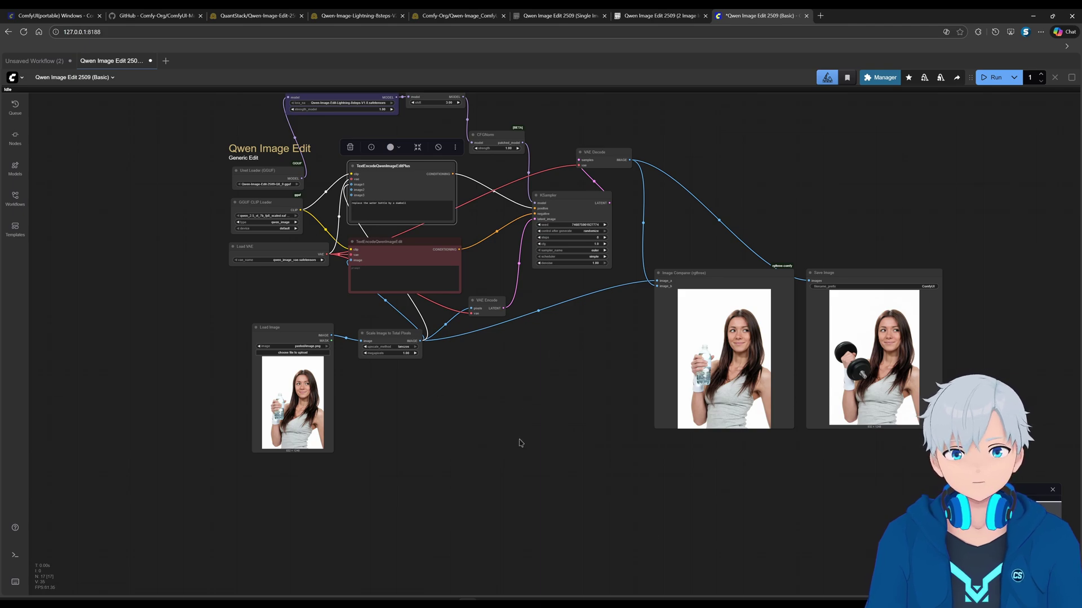
{"action": "scroll", "coordinate": [514, 444], "scroll_direction": "up", "scroll_amount": 4}
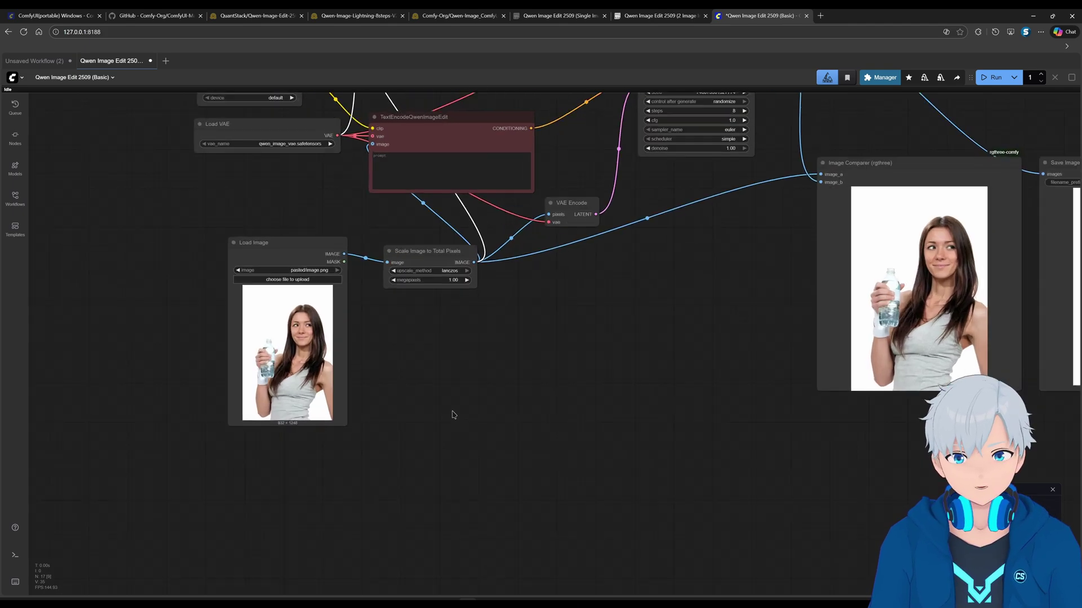
{"action": "left_click_drag", "start_coordinate": [454, 413], "coordinate": [463, 422]}
{"action": "left_click_drag", "start_coordinate": [560, 370], "coordinate": [462, 393]}
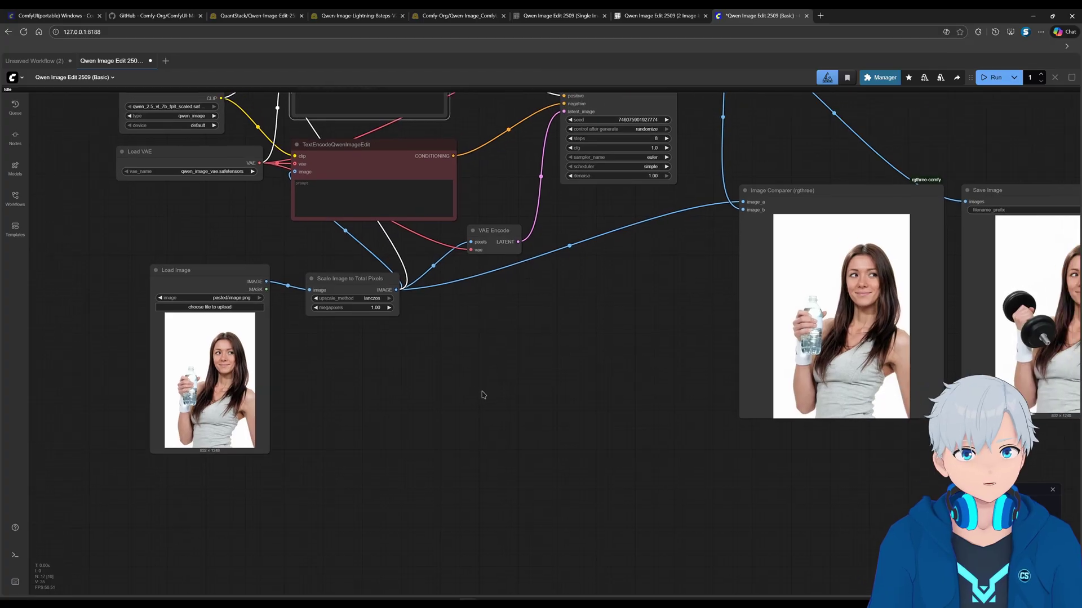
{"action": "left_click_drag", "start_coordinate": [348, 415], "coordinate": [437, 401]}
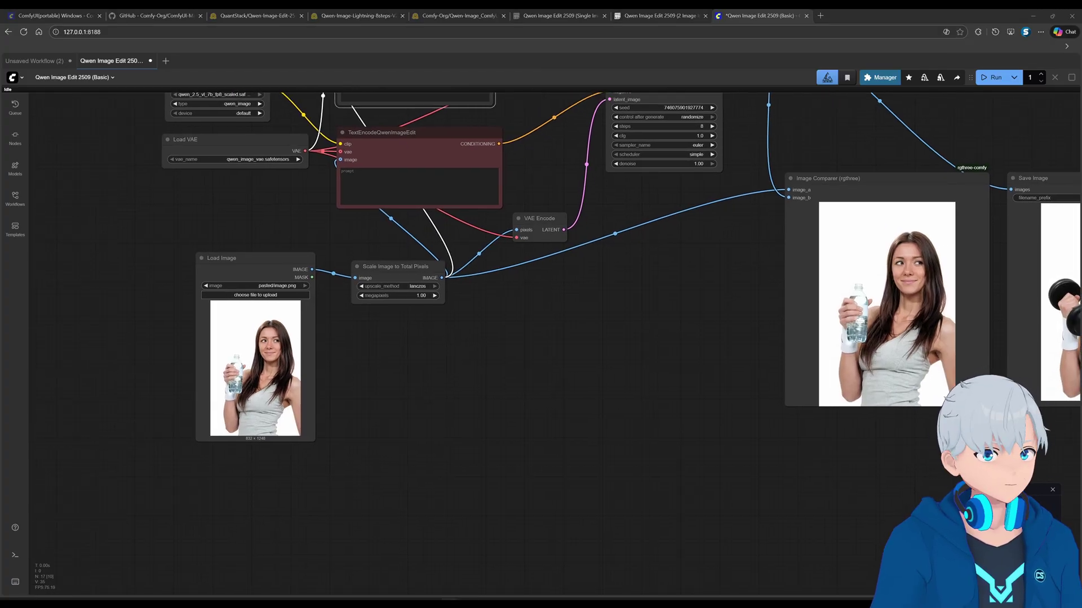
{"action": "left_click_drag", "start_coordinate": [732, 338], "coordinate": [206, 363]}
{"action": "scroll", "coordinate": [545, 384], "scroll_direction": "down", "scroll_amount": 7}
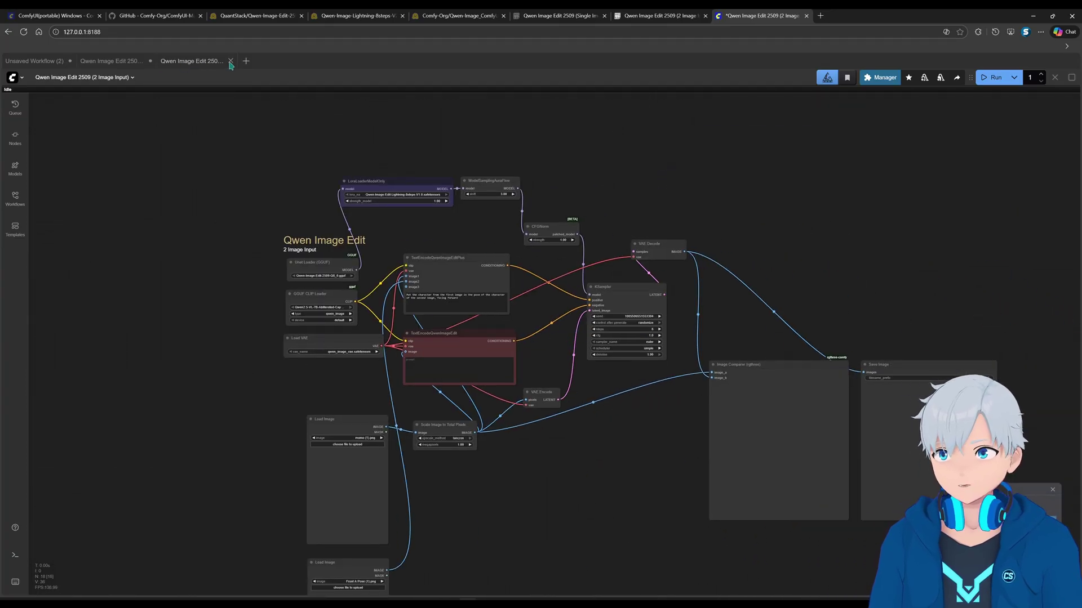
Switch to the two-image workflow and load momo.png into the first Load Image node.
{"action": "left_click", "coordinate": [145, 63]}
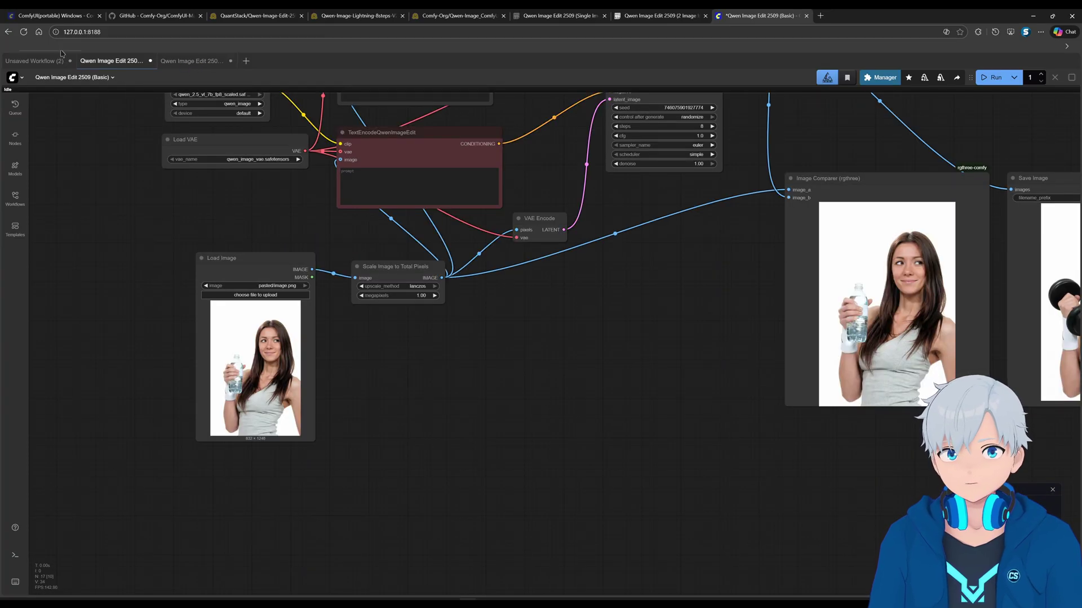
{"action": "left_click", "coordinate": [192, 60]}
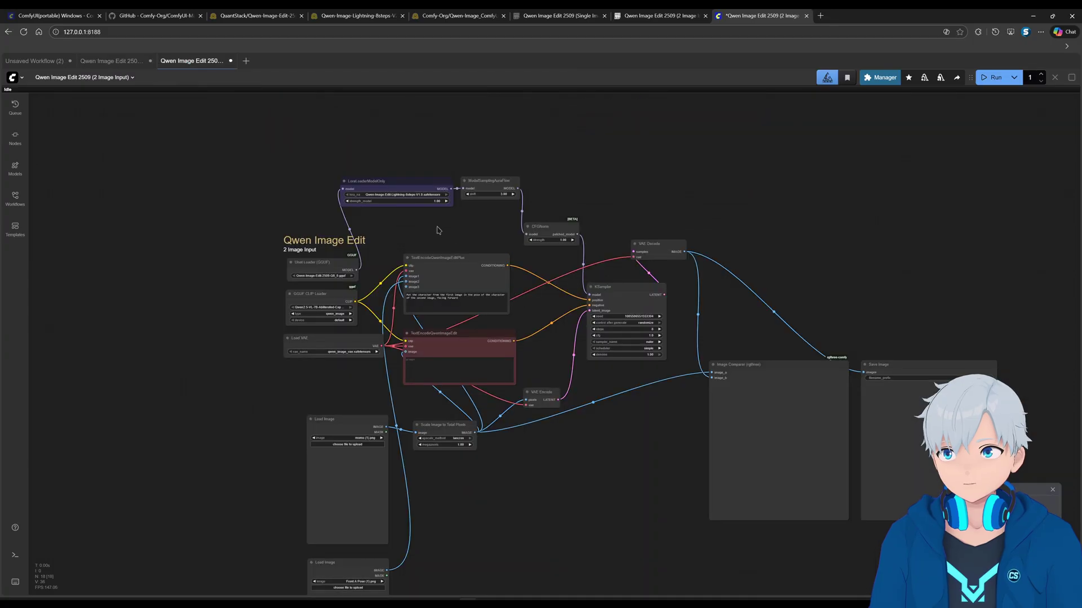
{"action": "scroll", "coordinate": [454, 236], "scroll_direction": "up", "scroll_amount": 5}
{"action": "scroll", "coordinate": [483, 360], "scroll_direction": "up", "scroll_amount": 4}
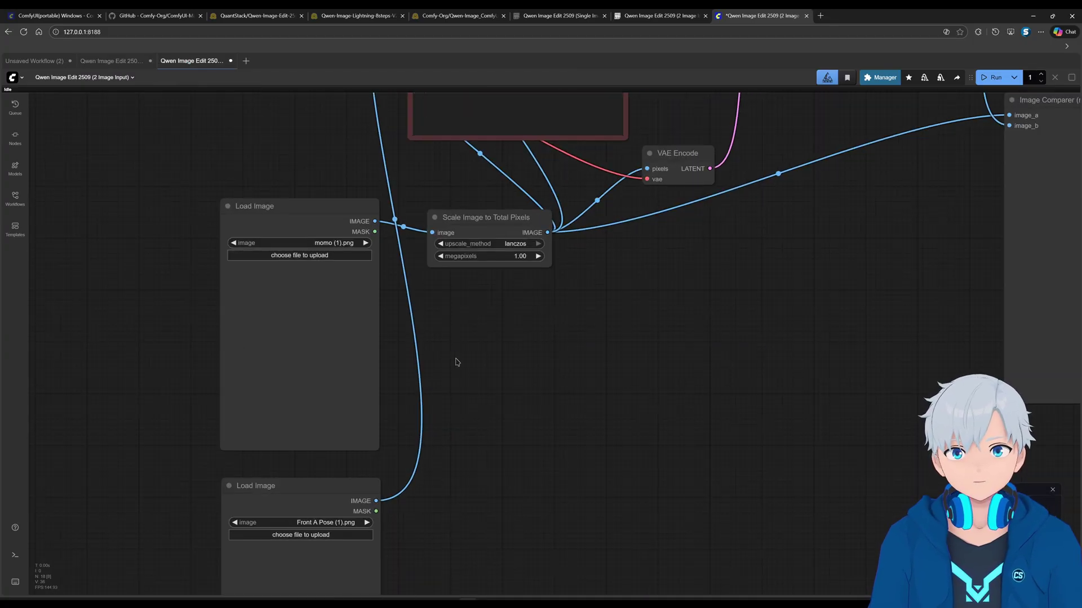
{"action": "left_click_drag", "start_coordinate": [481, 351], "coordinate": [647, 335]}
{"action": "scroll", "coordinate": [648, 309], "scroll_direction": "up", "scroll_amount": 2}
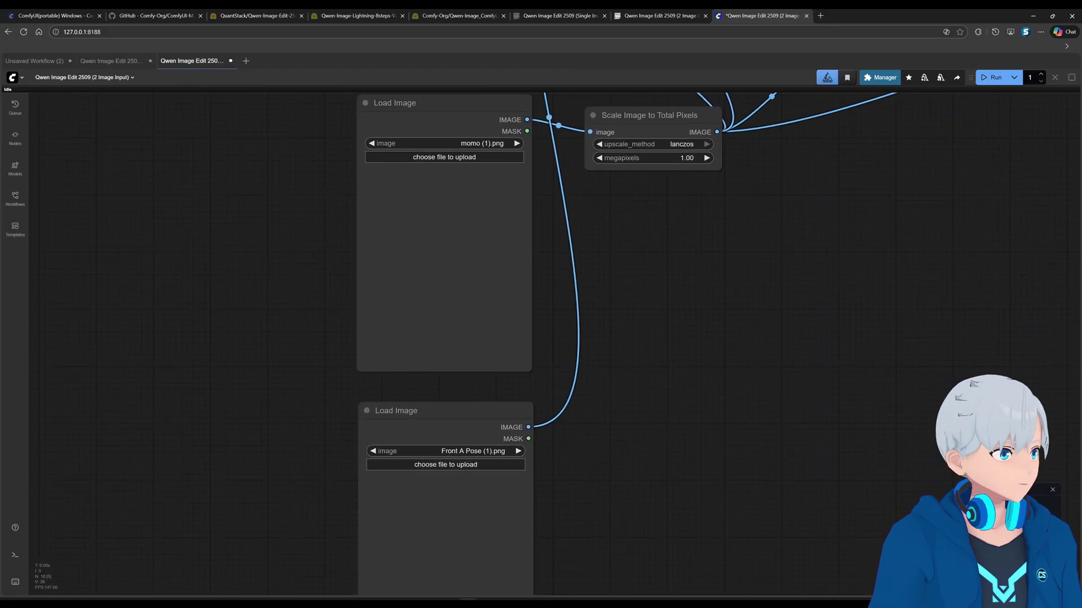
{"action": "left_click_drag", "start_coordinate": [676, 326], "coordinate": [448, 290]}
{"action": "left_click_drag", "start_coordinate": [623, 255], "coordinate": [766, 336]}
{"action": "scroll", "coordinate": [693, 321], "scroll_direction": "up", "scroll_amount": 5}
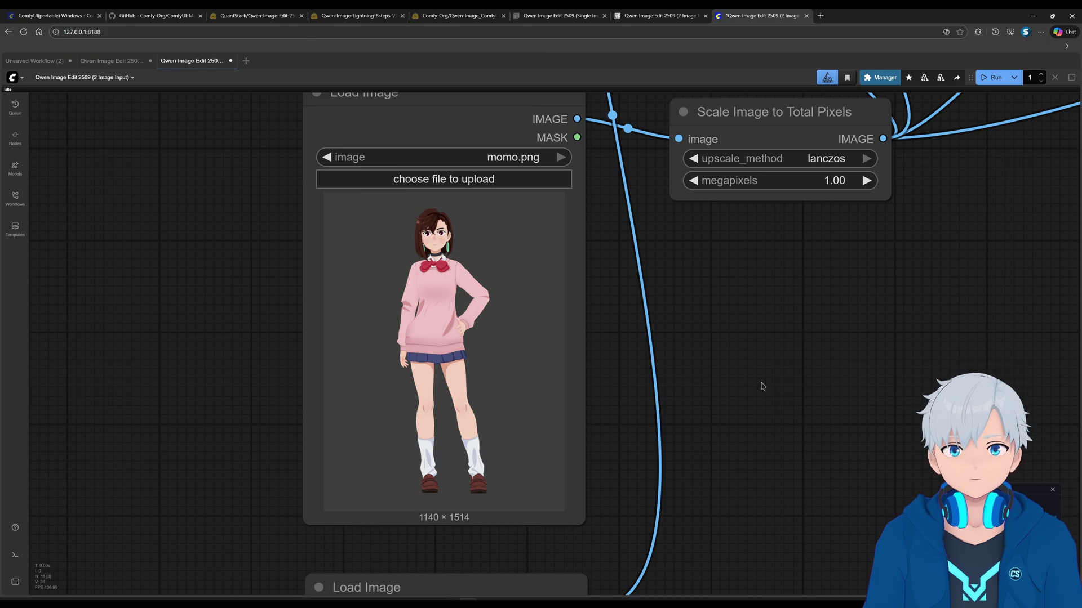
{"action": "scroll", "coordinate": [763, 386], "scroll_direction": "down", "scroll_amount": 5}
Load the Front A Pose.png stick-figure pose into the second Load Image node.
{"action": "left_click_drag", "start_coordinate": [720, 415], "coordinate": [713, 307]}
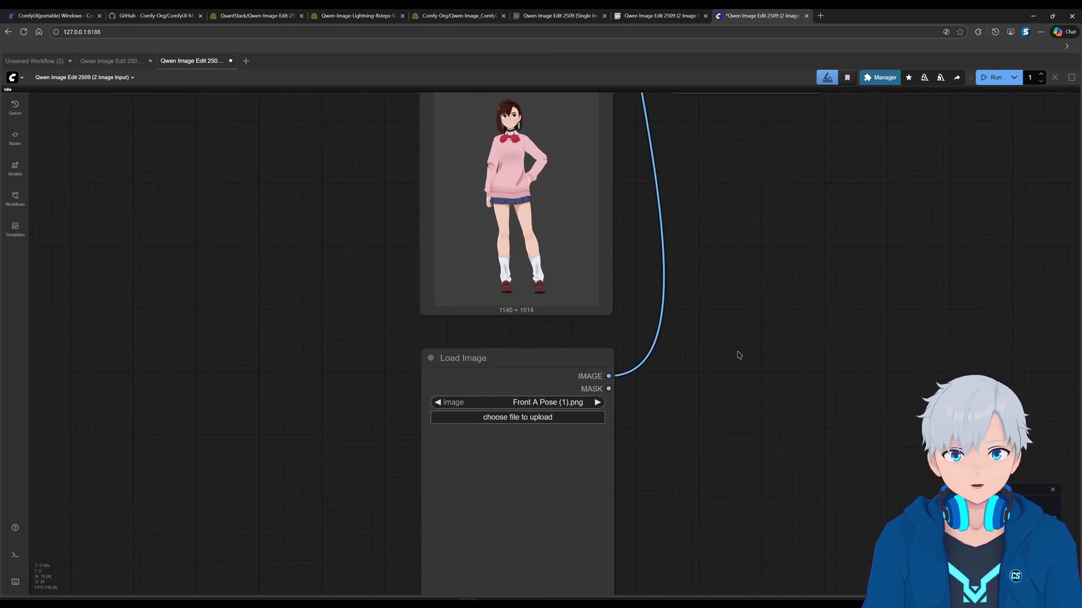
{"action": "left_click_drag", "start_coordinate": [732, 388], "coordinate": [526, 510]}
{"action": "left_click_drag", "start_coordinate": [678, 460], "coordinate": [675, 421]}
{"action": "left_click_drag", "start_coordinate": [698, 457], "coordinate": [682, 430]}
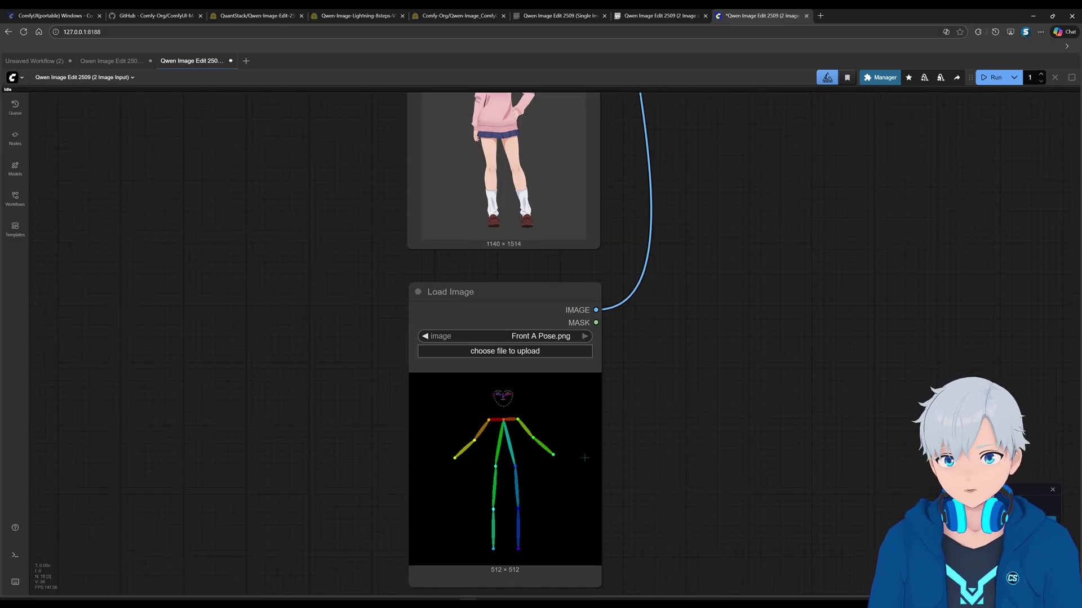
{"action": "left_click_drag", "start_coordinate": [710, 403], "coordinate": [710, 415]}
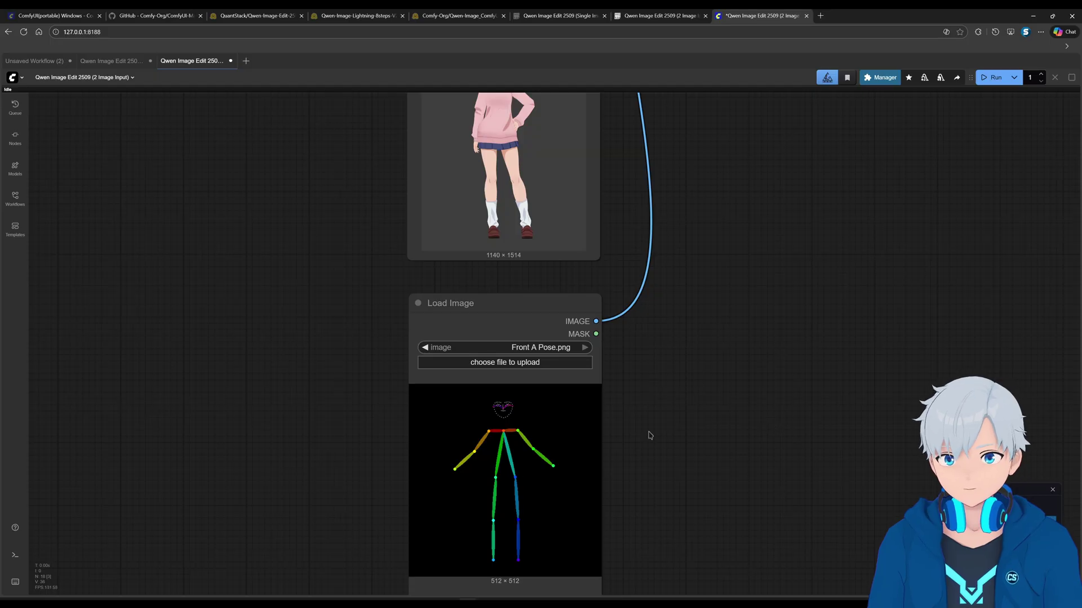
{"action": "left_click_drag", "start_coordinate": [716, 287], "coordinate": [762, 409]}
{"action": "scroll", "coordinate": [723, 285], "scroll_direction": "down", "scroll_amount": 3}
{"action": "scroll", "coordinate": [708, 314], "scroll_direction": "up", "scroll_amount": 4}
Review the prompt text in the TextEncodeQwenImageEditPlus node.
{"action": "scroll", "coordinate": [681, 374], "scroll_direction": "down", "scroll_amount": 2}
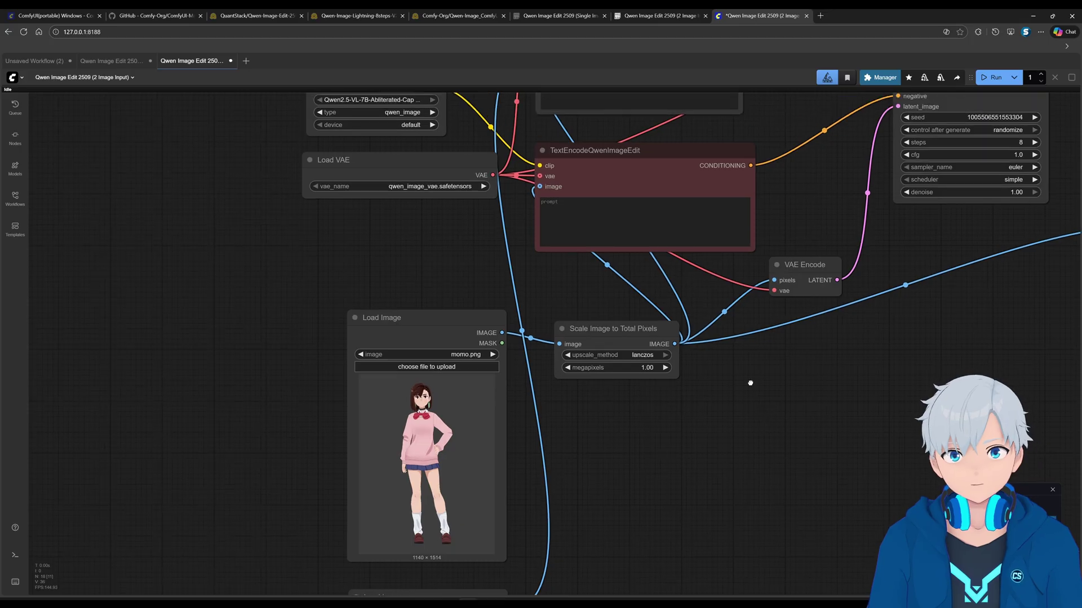
{"action": "scroll", "coordinate": [669, 269], "scroll_direction": "up", "scroll_amount": 5}
{"action": "scroll", "coordinate": [648, 283], "scroll_direction": "up", "scroll_amount": 5}
{"action": "left_click_drag", "start_coordinate": [640, 273], "coordinate": [558, 241]}
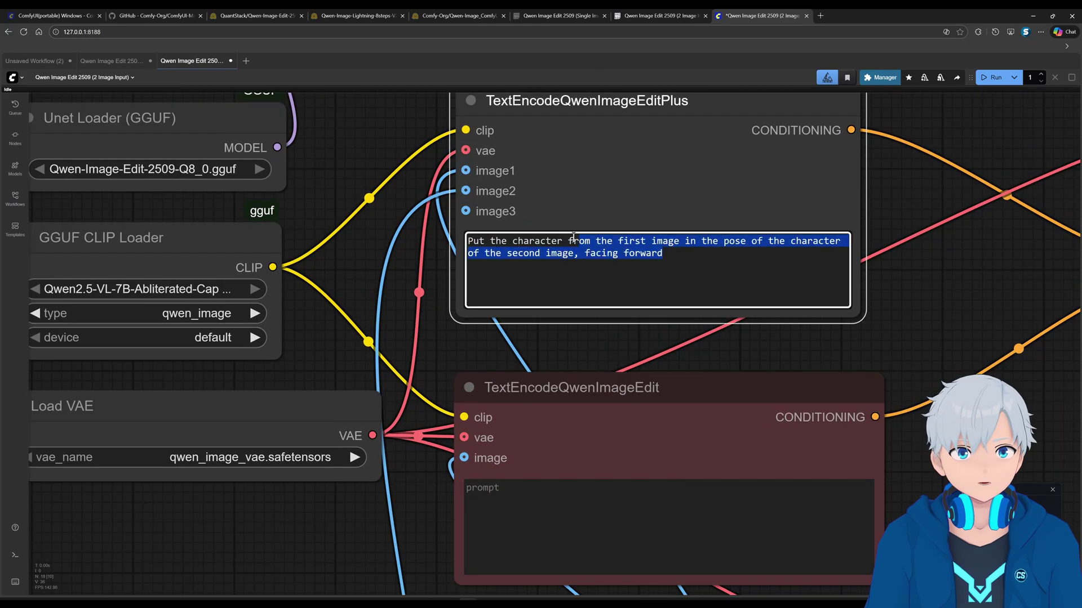
{"action": "left_click", "coordinate": [633, 258]}
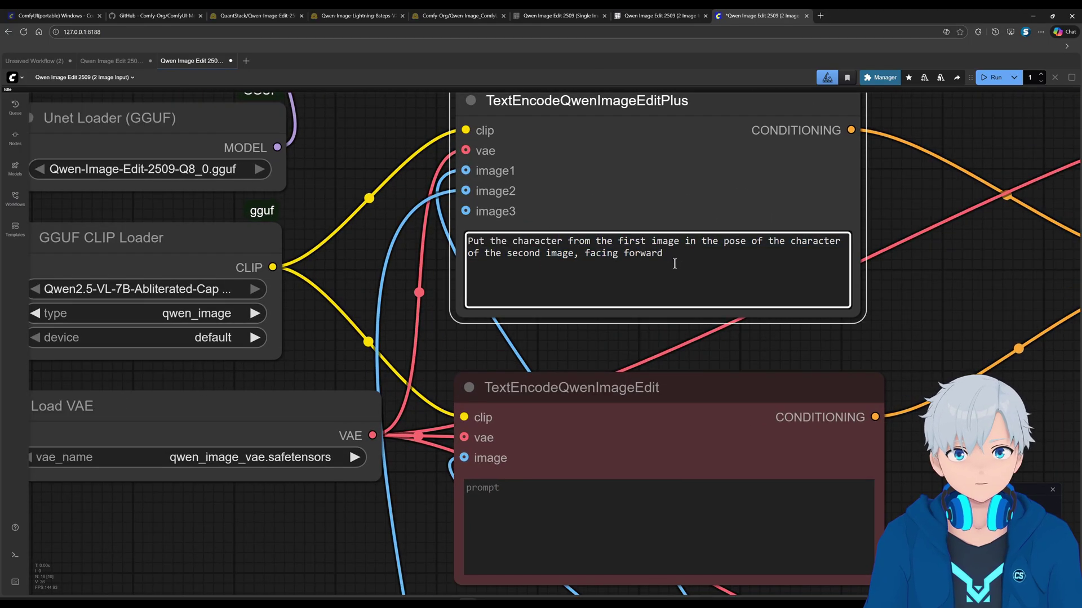
{"action": "scroll", "coordinate": [679, 264], "scroll_direction": "down", "scroll_amount": 10}
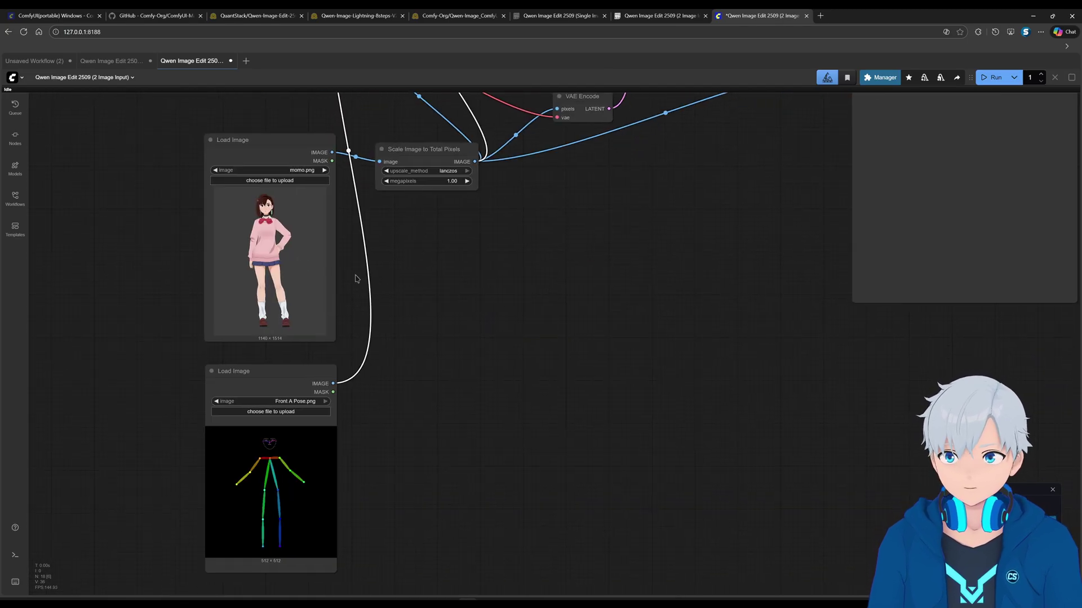
{"action": "left_click_drag", "start_coordinate": [430, 296], "coordinate": [470, 275]}
Check the momo.png and pose Load Image nodes and their links to the prompt encoder.
{"action": "left_click", "coordinate": [346, 472]}
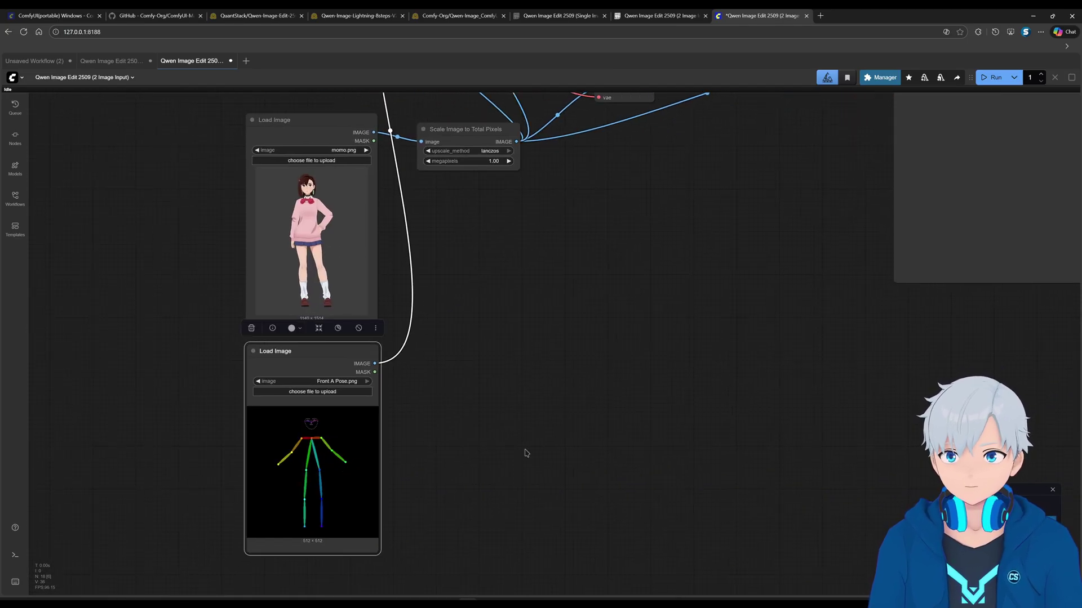
{"action": "left_click", "coordinate": [354, 263]}
{"action": "left_click_drag", "start_coordinate": [490, 272], "coordinate": [622, 464]}
{"action": "left_click_drag", "start_coordinate": [413, 309], "coordinate": [420, 376]}
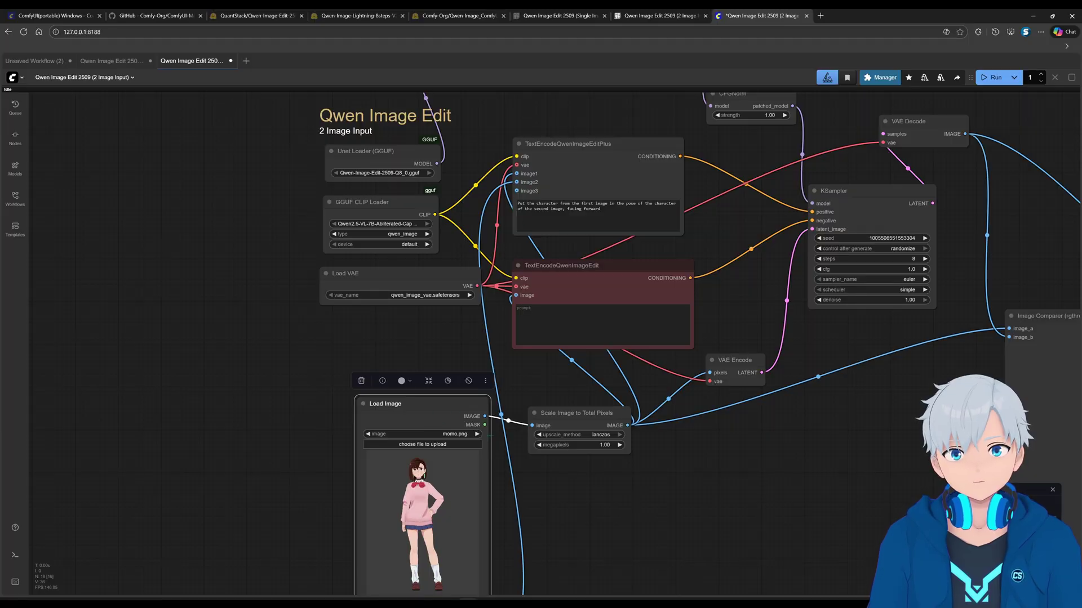
{"action": "left_click_drag", "start_coordinate": [544, 467], "coordinate": [579, 270]}
{"action": "left_click", "coordinate": [394, 420]}
{"action": "left_click_drag", "start_coordinate": [565, 366], "coordinate": [565, 500]}
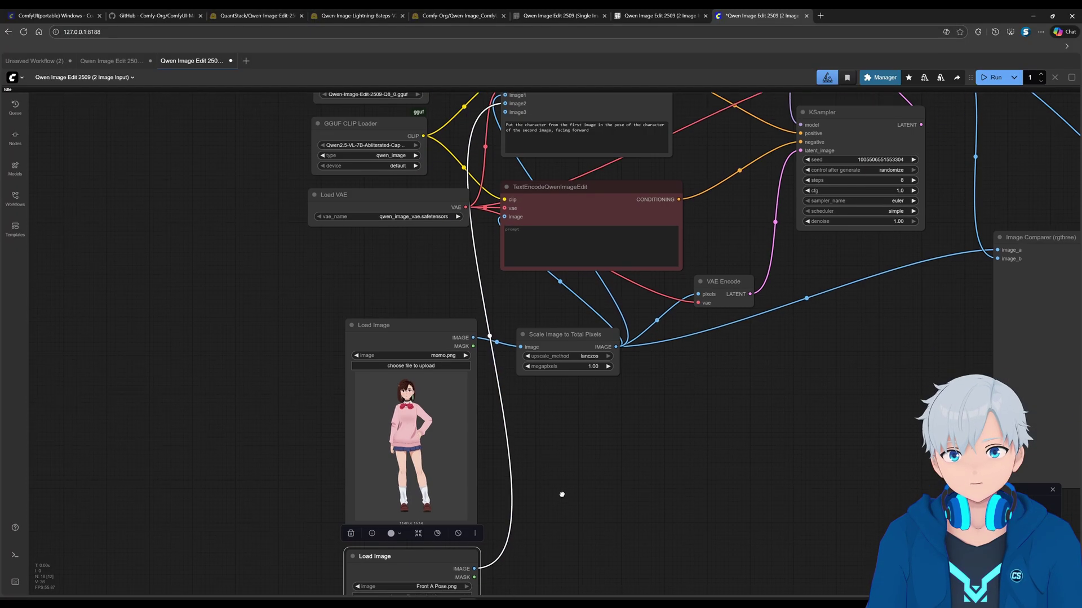
{"action": "left_click_drag", "start_coordinate": [637, 466], "coordinate": [650, 297]}
{"action": "scroll", "coordinate": [542, 445], "scroll_direction": "right", "scroll_amount": 3}
{"action": "scroll", "coordinate": [572, 381], "scroll_direction": "down", "scroll_amount": 1}
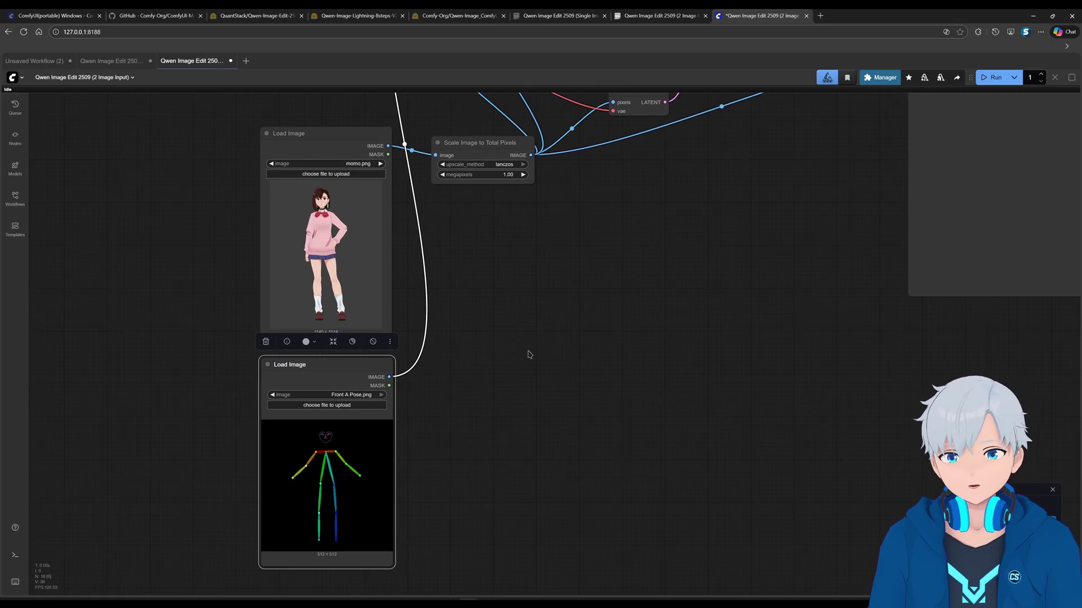
{"action": "scroll", "coordinate": [751, 309], "scroll_direction": "right", "scroll_amount": 10}
{"action": "scroll", "coordinate": [779, 369], "scroll_direction": "up", "scroll_amount": 4}
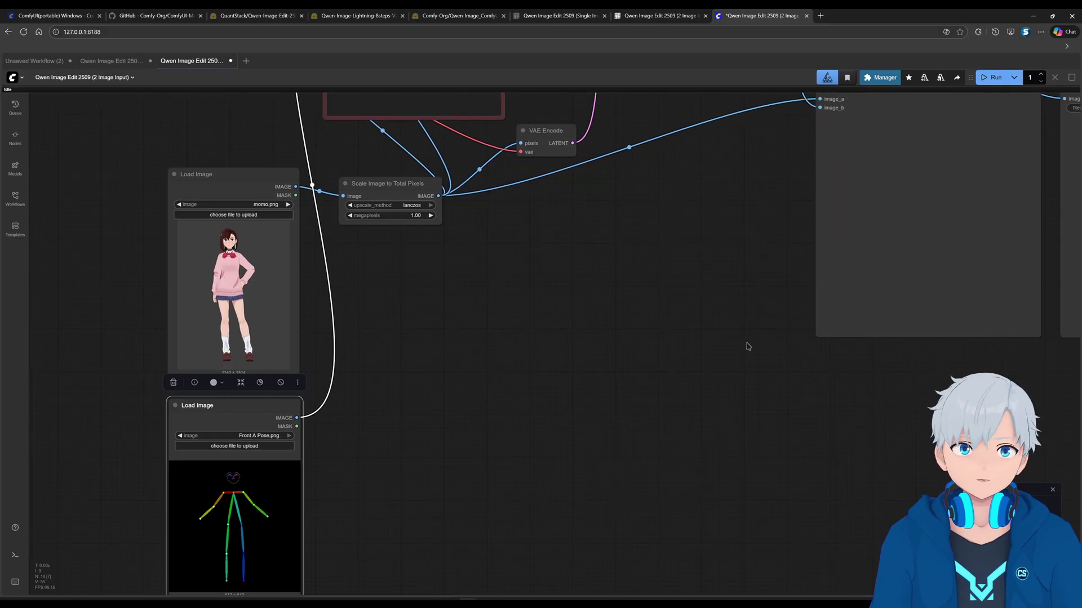
Run the two-image workflow and dismiss the resulting 'Prompt execution failed' error.
{"action": "left_click", "coordinate": [990, 81]}
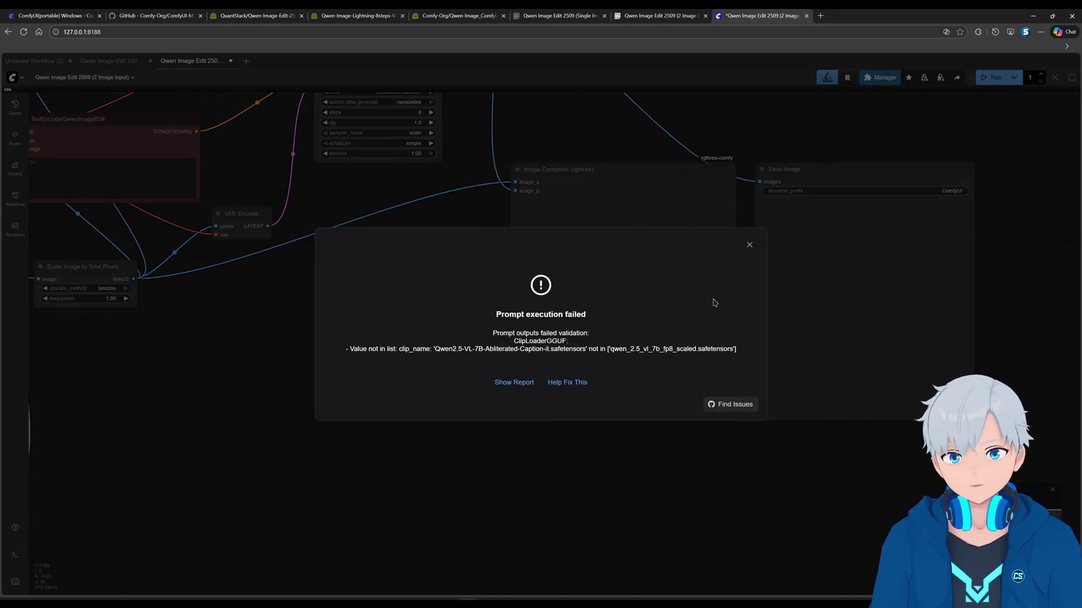
{"action": "left_click", "coordinate": [749, 244]}
{"action": "scroll", "coordinate": [359, 367], "scroll_direction": "left", "scroll_amount": 15}
{"action": "scroll", "coordinate": [359, 367], "scroll_direction": "up", "scroll_amount": 3}
{"action": "scroll", "coordinate": [341, 286], "scroll_direction": "up", "scroll_amount": 3}
{"action": "scroll", "coordinate": [310, 394], "scroll_direction": "up", "scroll_amount": 5}
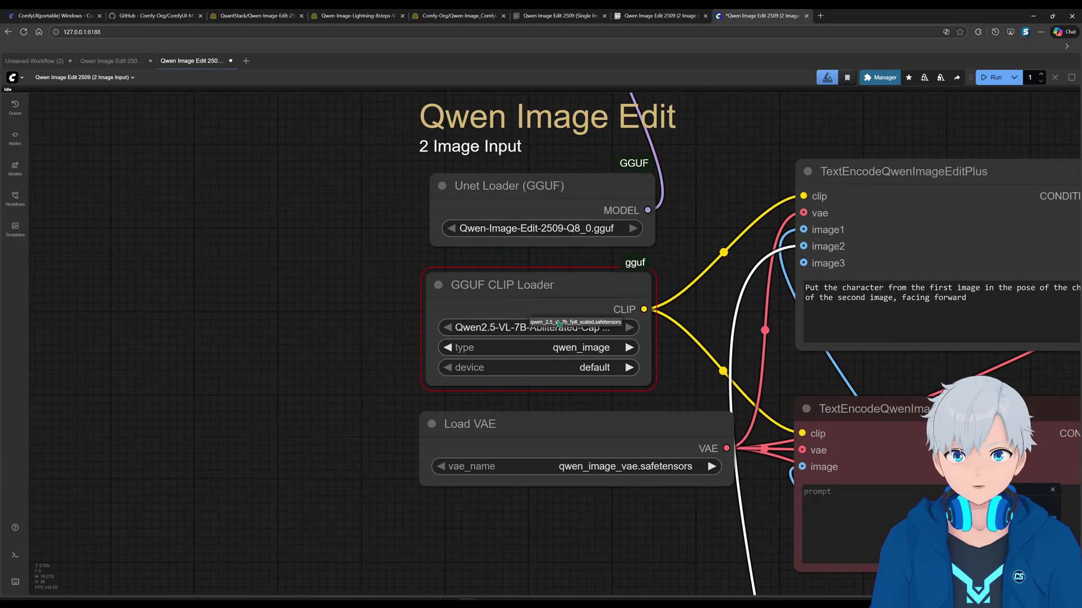
Set the GGUF CLIP Loader's clip_name to qwen_2.5_vl_7b_fp8_scaled.safetensors.
{"action": "left_click", "coordinate": [447, 327]}
{"action": "scroll", "coordinate": [372, 386], "scroll_direction": "down", "scroll_amount": 9}
{"action": "left_click_drag", "start_coordinate": [828, 488], "coordinate": [522, 354]}
{"action": "scroll", "coordinate": [594, 406], "scroll_direction": "down", "scroll_amount": 2}
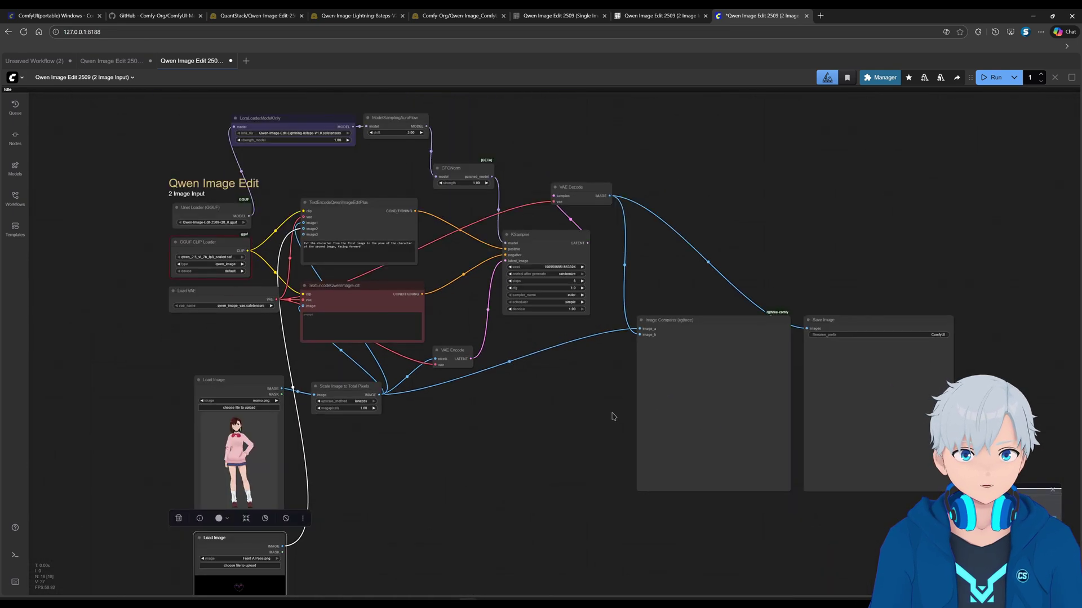
{"action": "left_click_drag", "start_coordinate": [595, 406], "coordinate": [550, 343]}
{"action": "scroll", "coordinate": [550, 343], "scroll_direction": "up", "scroll_amount": 1}
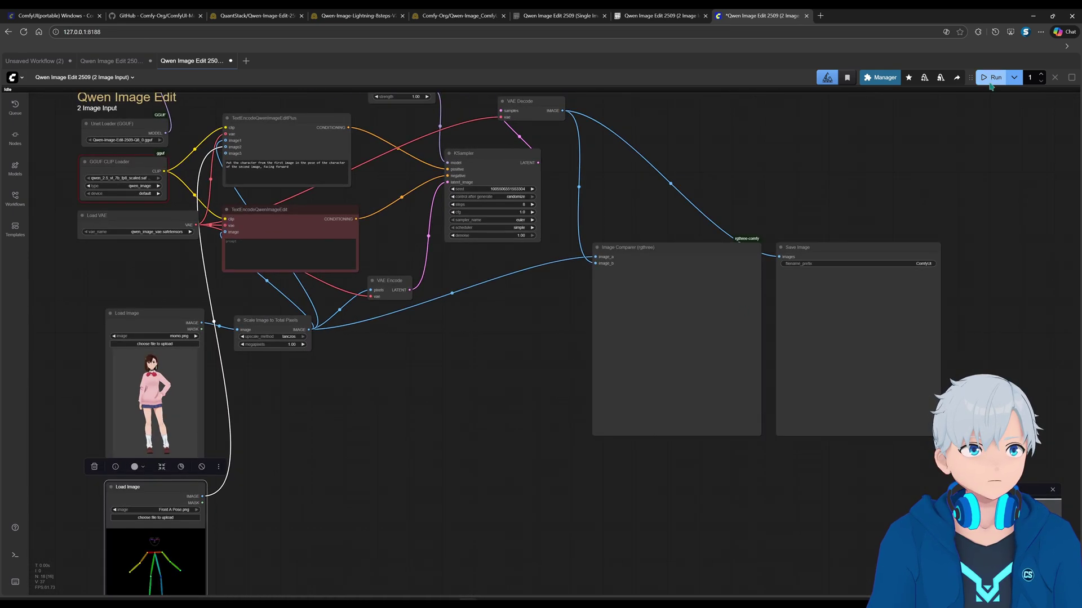
Rerun the workflow and inspect the 888×1176 re-posed momo in Image Comparer and Save Image.
{"action": "left_click", "coordinate": [993, 77]}
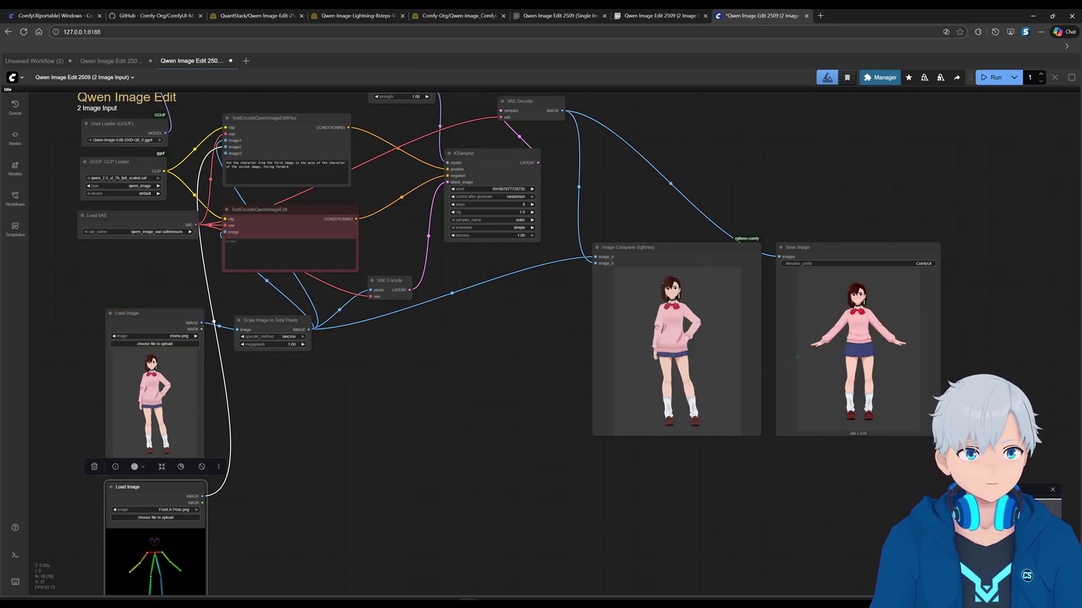
{"action": "scroll", "coordinate": [787, 365], "scroll_direction": "up", "scroll_amount": 5}
{"action": "left_click_drag", "start_coordinate": [793, 247], "coordinate": [614, 389]}
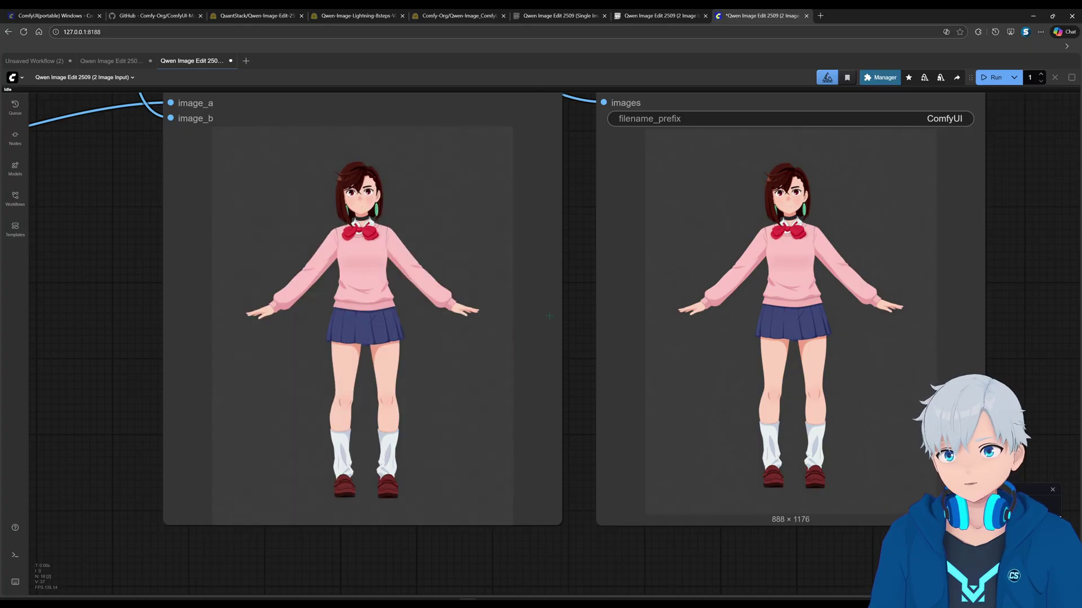
{"action": "scroll", "coordinate": [563, 310], "scroll_direction": "down", "scroll_amount": 3}
{"action": "left_click_drag", "start_coordinate": [557, 320], "coordinate": [727, 331]}
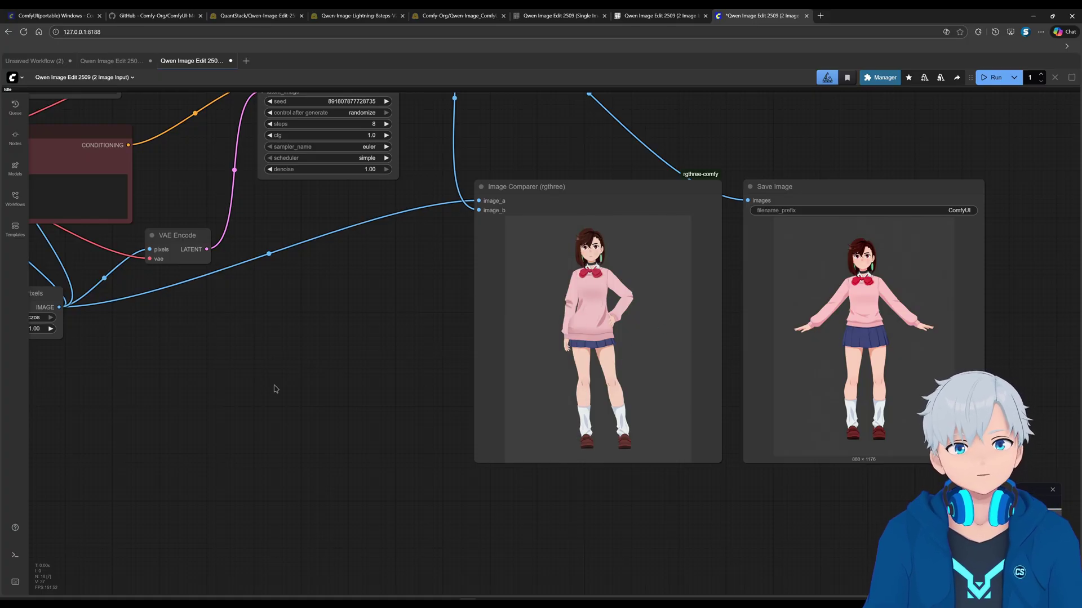
Show the momo and pose input images beside the generated result.
{"action": "left_click_drag", "start_coordinate": [323, 415], "coordinate": [509, 394]}
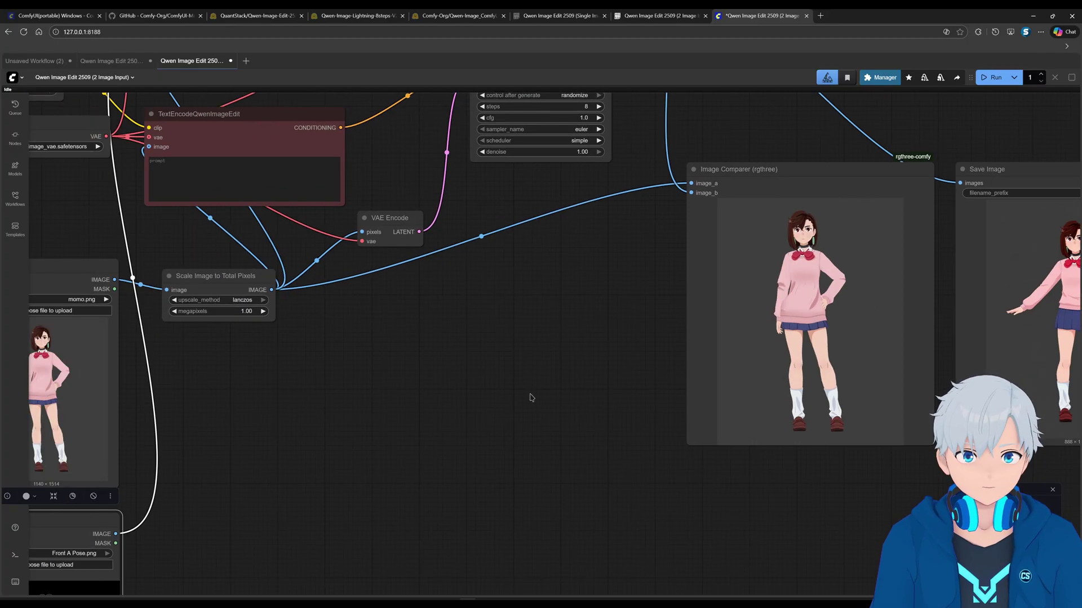
{"action": "scroll", "coordinate": [415, 403], "scroll_direction": "down", "scroll_amount": 3}
{"action": "left_click_drag", "start_coordinate": [415, 404], "coordinate": [611, 366]}
{"action": "scroll", "coordinate": [575, 389], "scroll_direction": "up", "scroll_amount": 2}
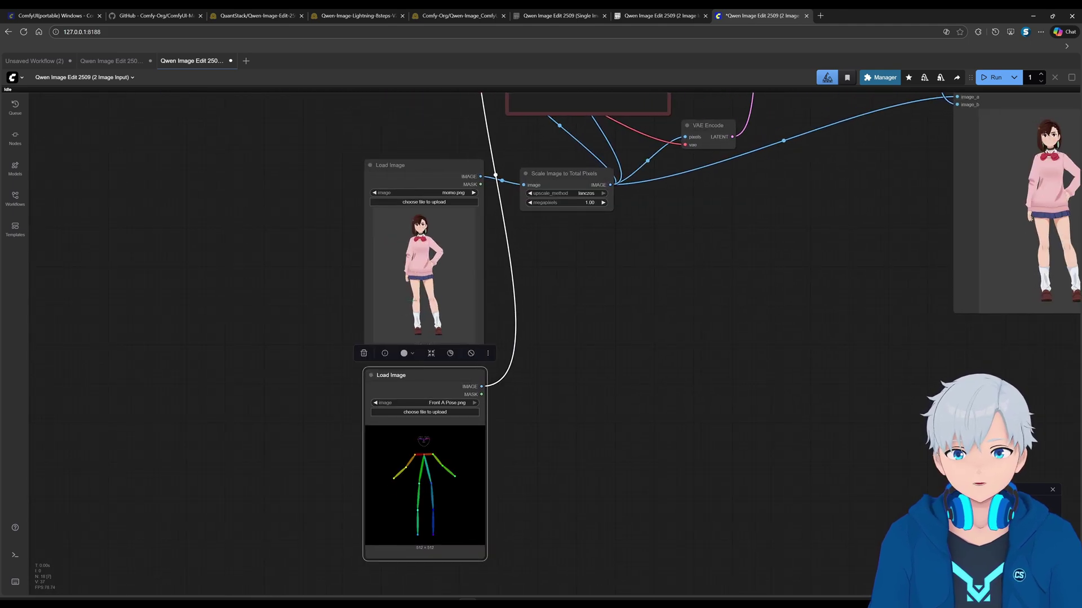
{"action": "left_click", "coordinate": [423, 271]}
{"action": "left_click", "coordinate": [425, 485]}
{"action": "left_click", "coordinate": [424, 270]}
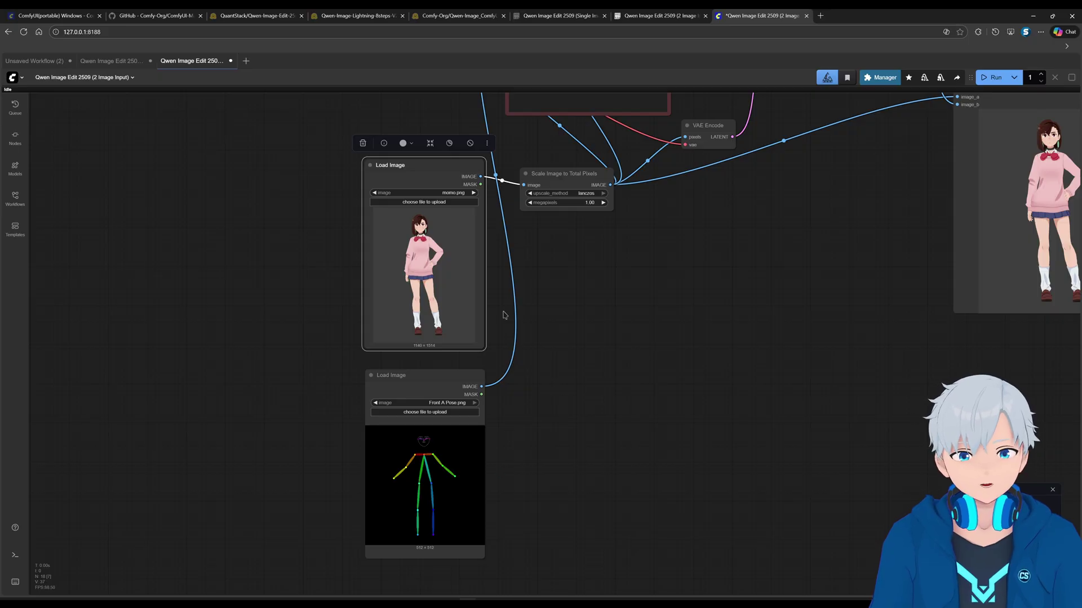
{"action": "left_click", "coordinate": [433, 490]}
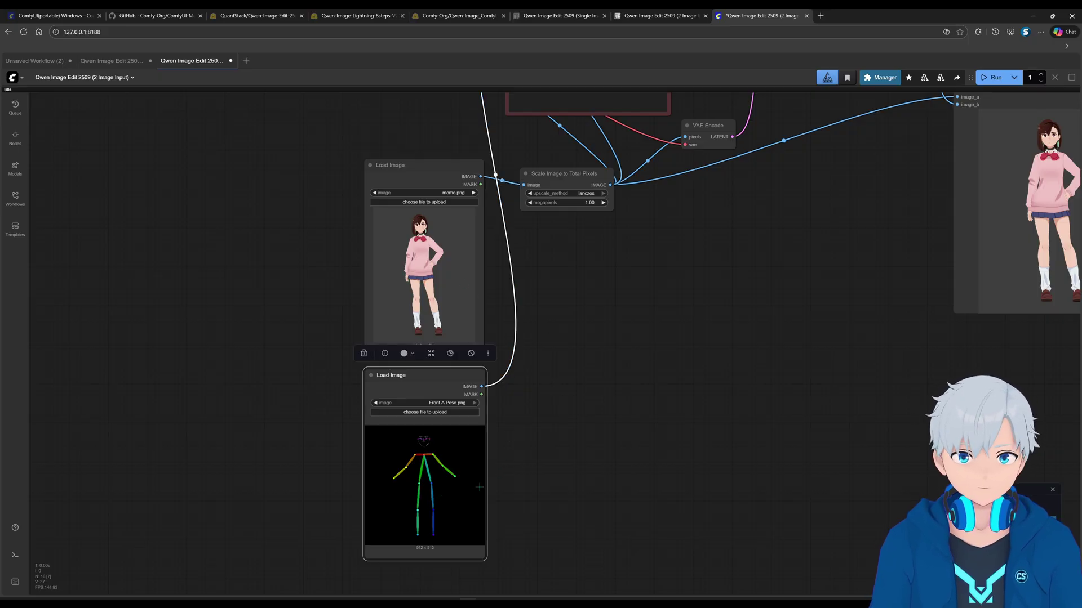